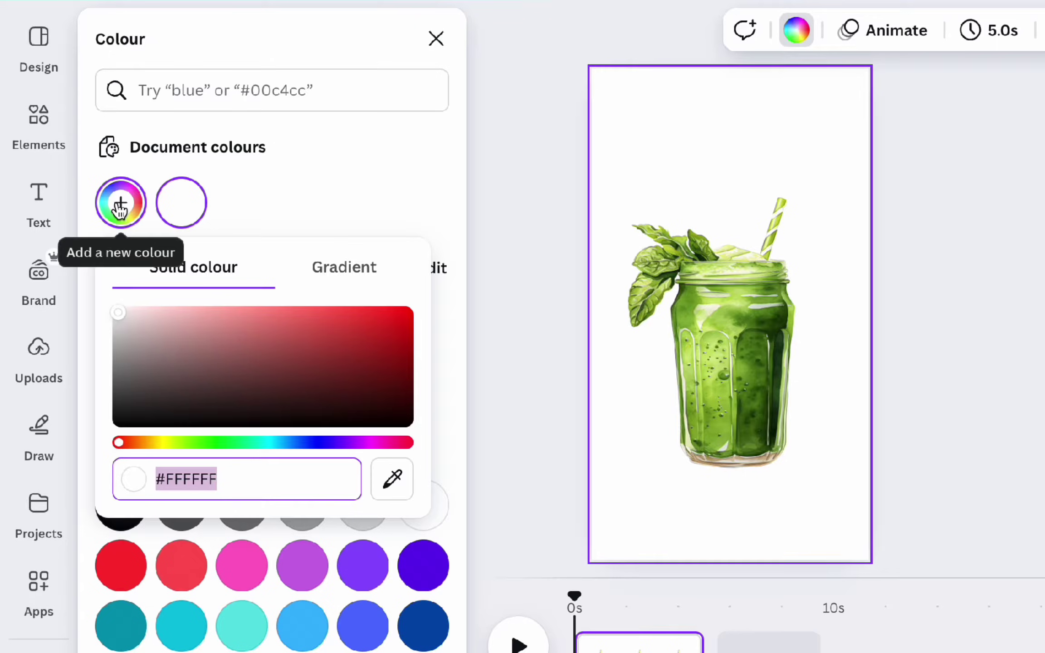
Turn the page background into a gradient of jar green and pale cream, eyedropped from the jar.
{"action": "left_click", "coordinate": [346, 268]}
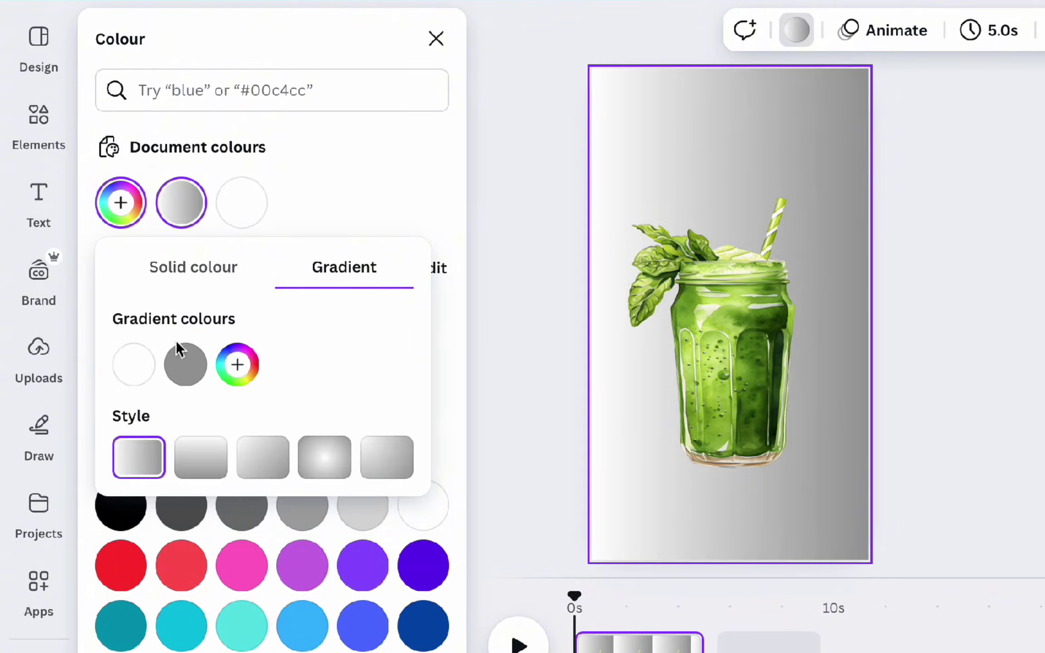
{"action": "left_click", "coordinate": [141, 370]}
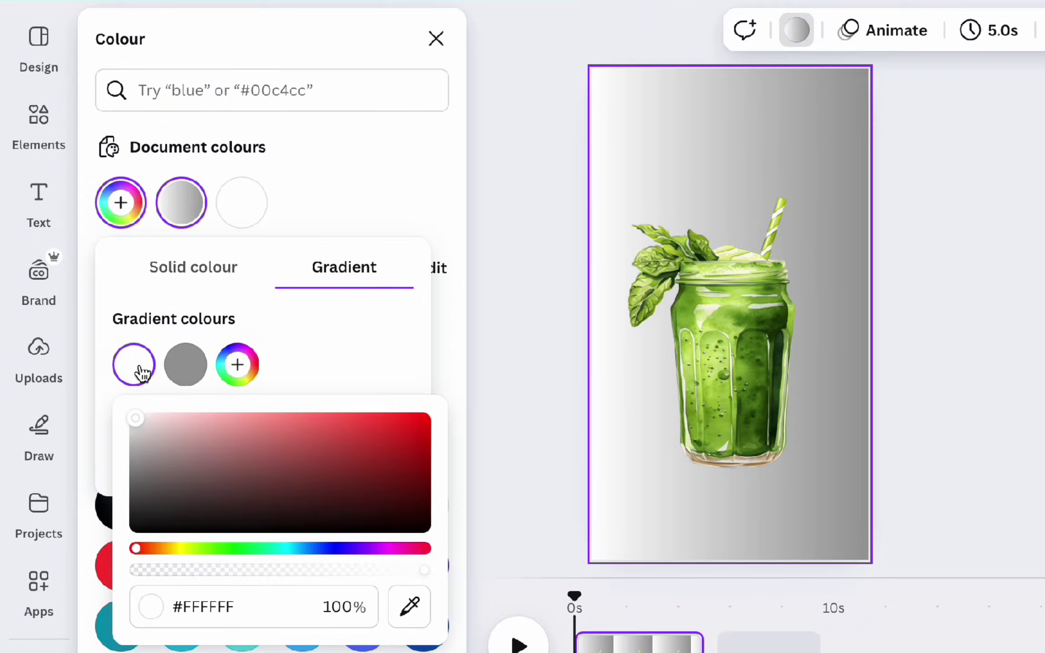
{"action": "left_click", "coordinate": [409, 610]}
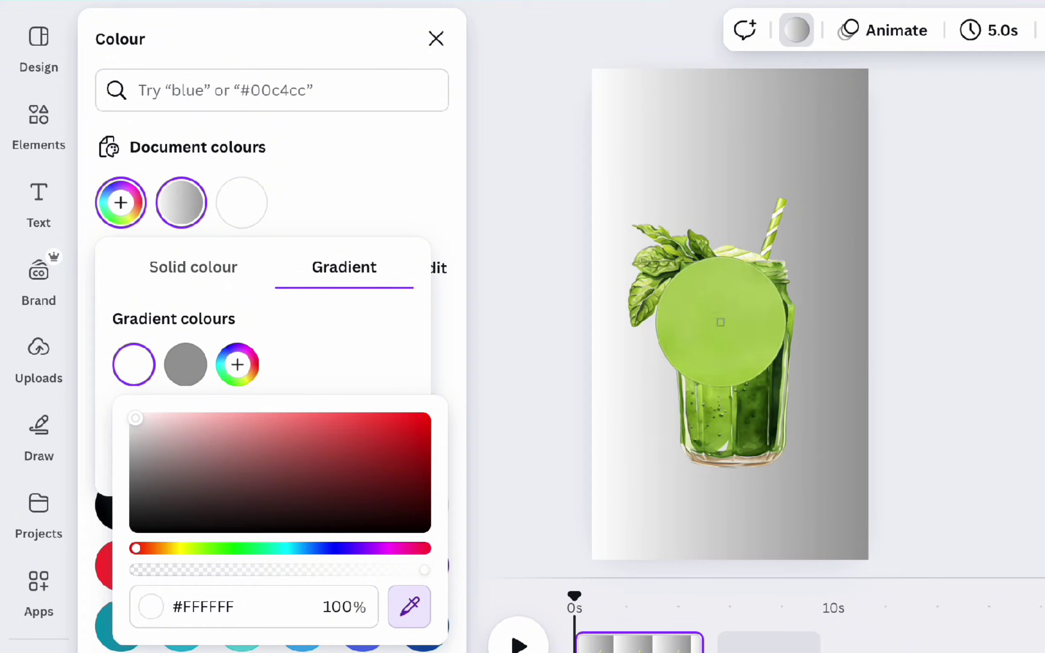
{"action": "left_click", "coordinate": [719, 324]}
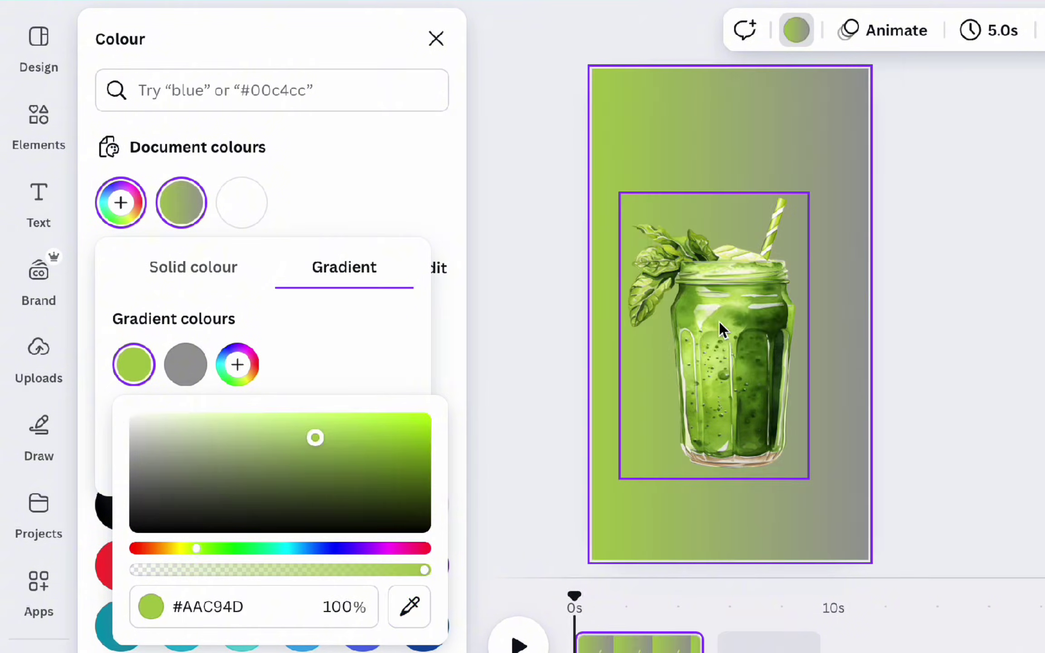
{"action": "left_click", "coordinate": [187, 365]}
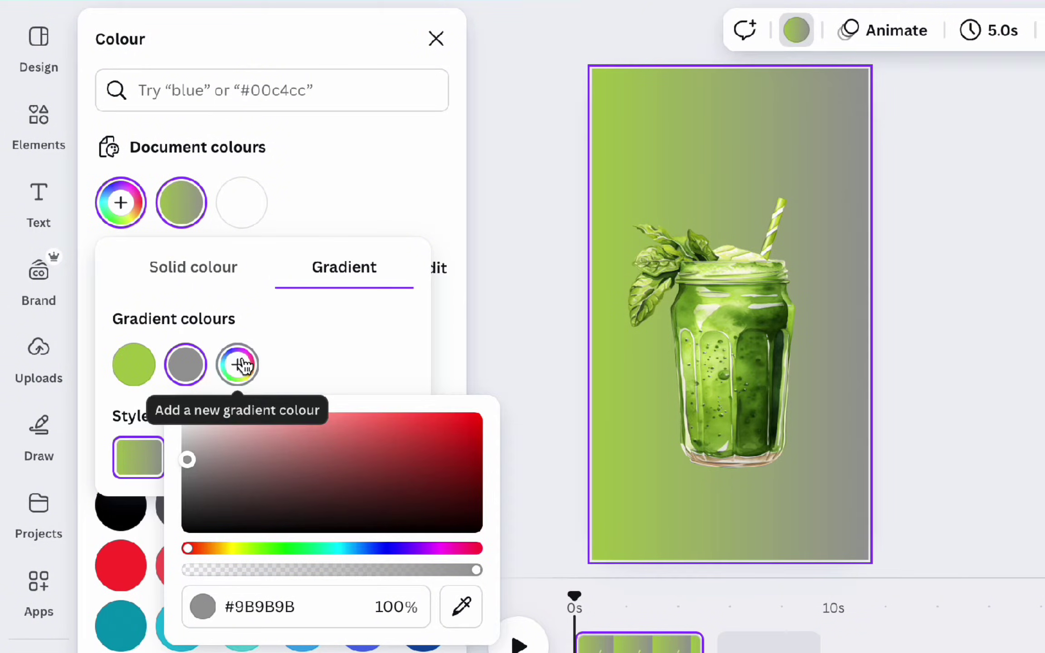
{"action": "left_click", "coordinate": [461, 608]}
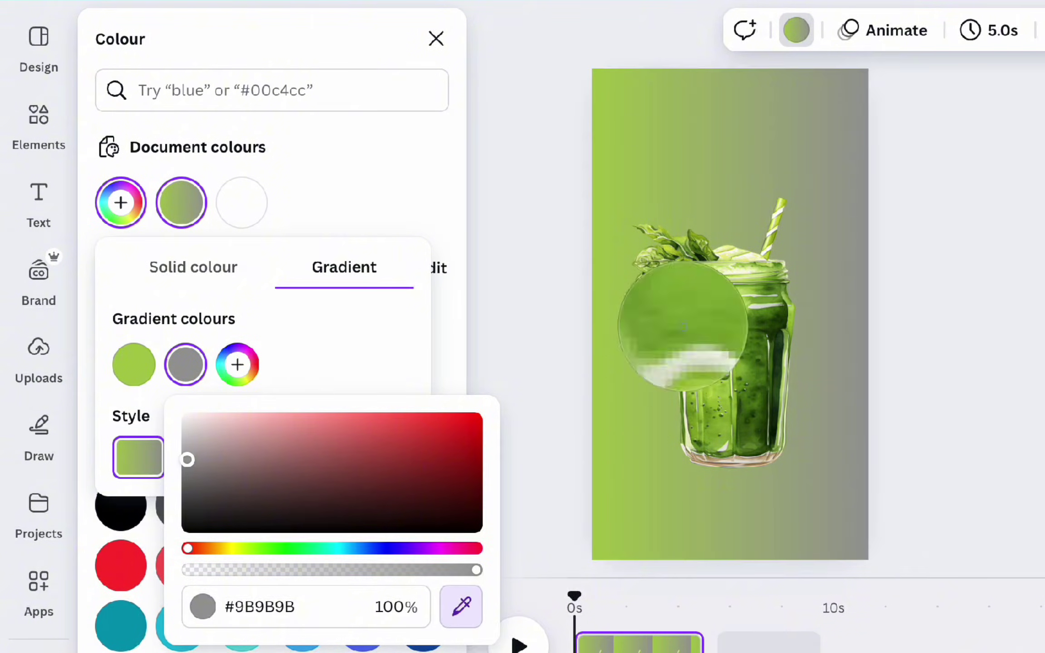
{"action": "left_click", "coordinate": [728, 271]}
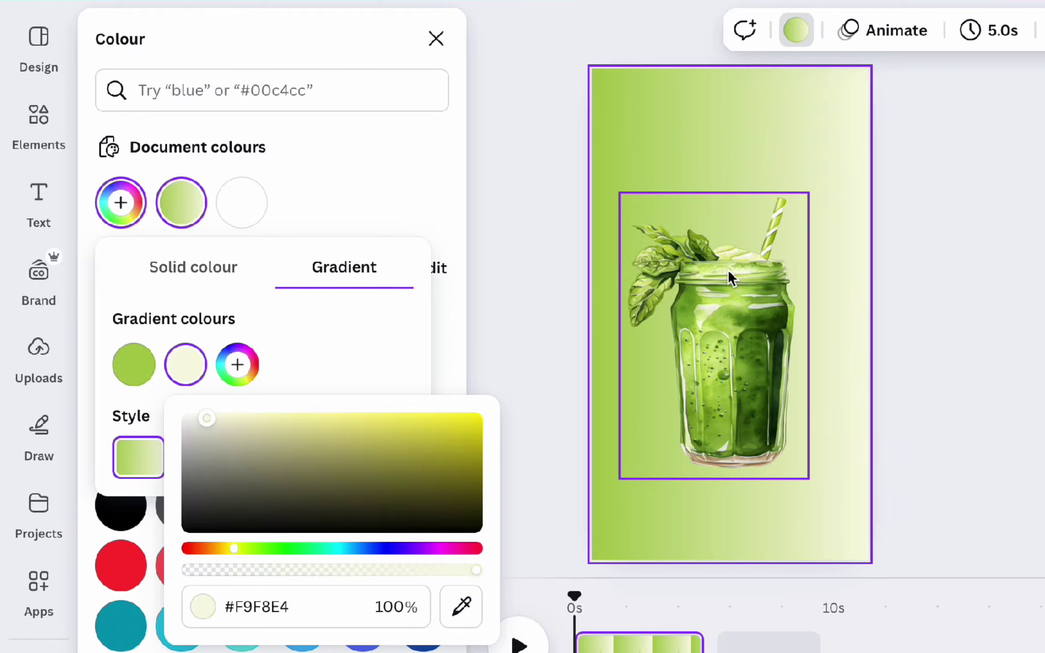
Add a third gradient stop, choose the diagonal style, and move the green stop to the end.
{"action": "left_click", "coordinate": [237, 364]}
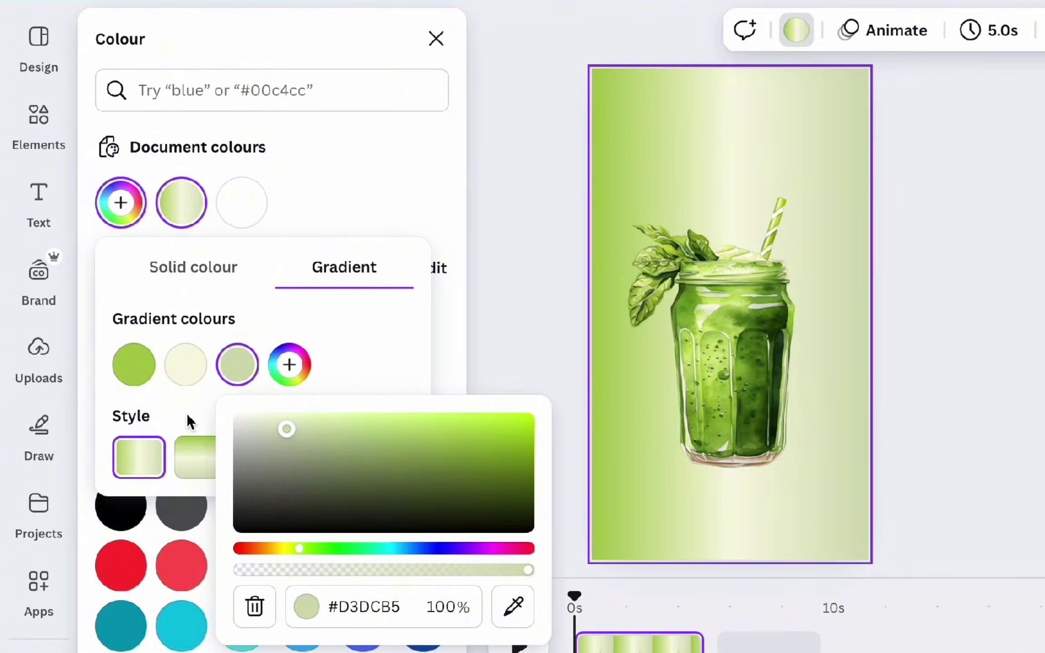
{"action": "left_click", "coordinate": [201, 457]}
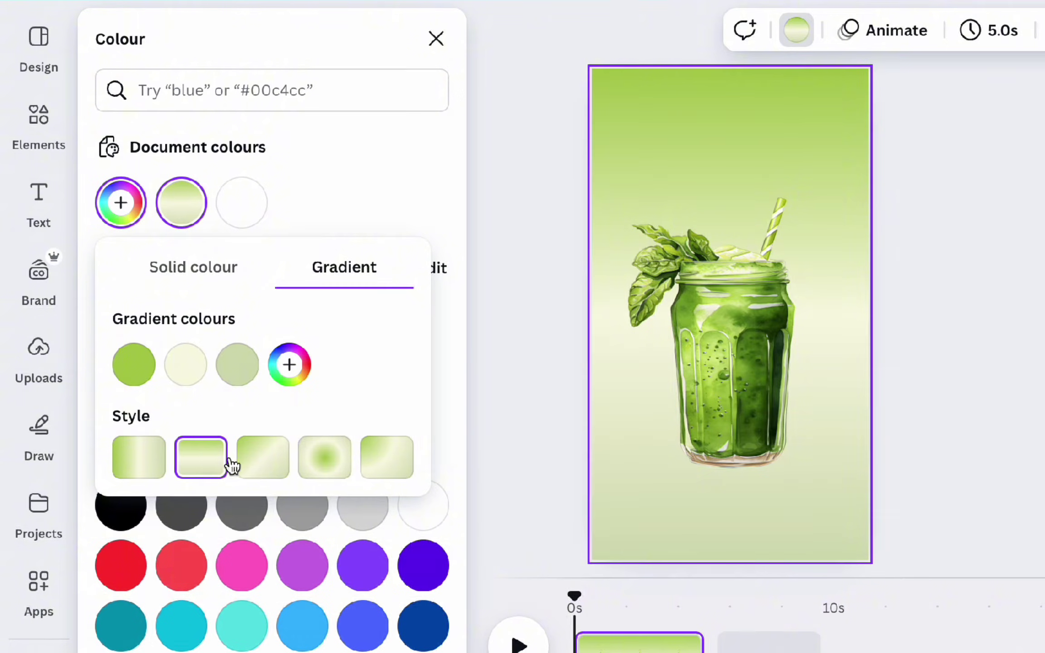
{"action": "left_click", "coordinate": [268, 465]}
{"action": "left_click", "coordinate": [324, 465]}
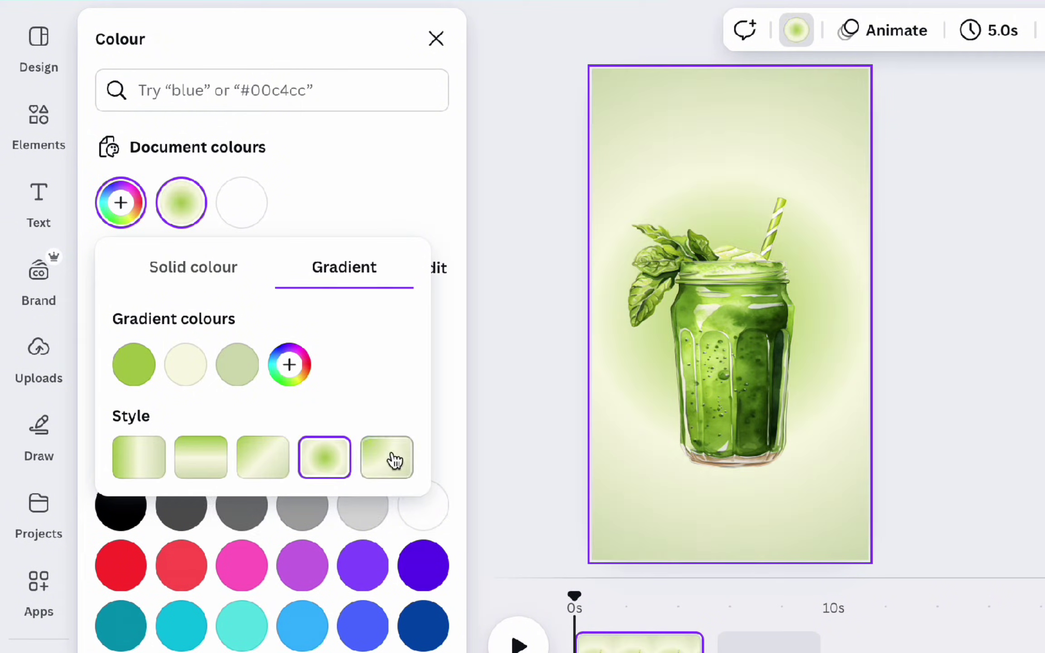
{"action": "left_click", "coordinate": [397, 459]}
{"action": "left_click", "coordinate": [305, 466]}
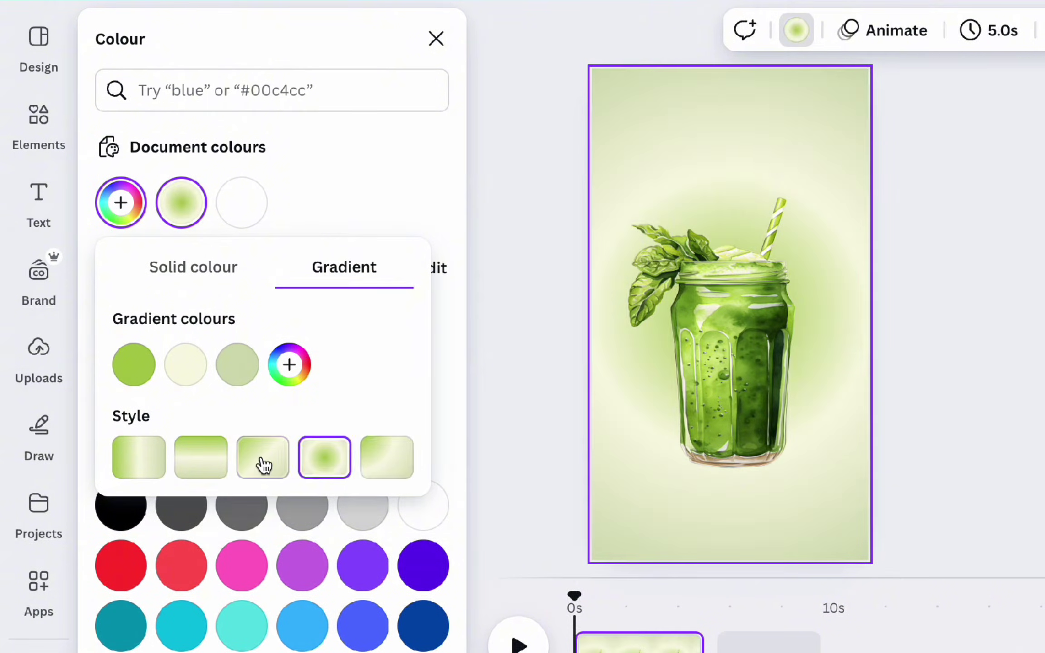
{"action": "left_click", "coordinate": [248, 463]}
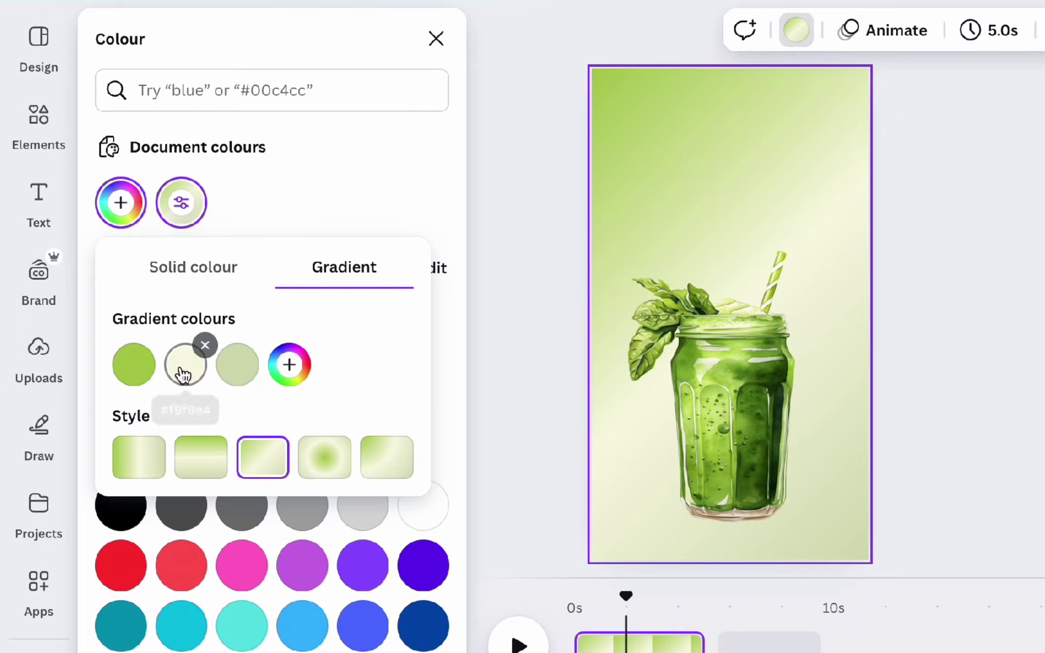
{"action": "left_click_drag", "start_coordinate": [133, 366], "coordinate": [259, 375]}
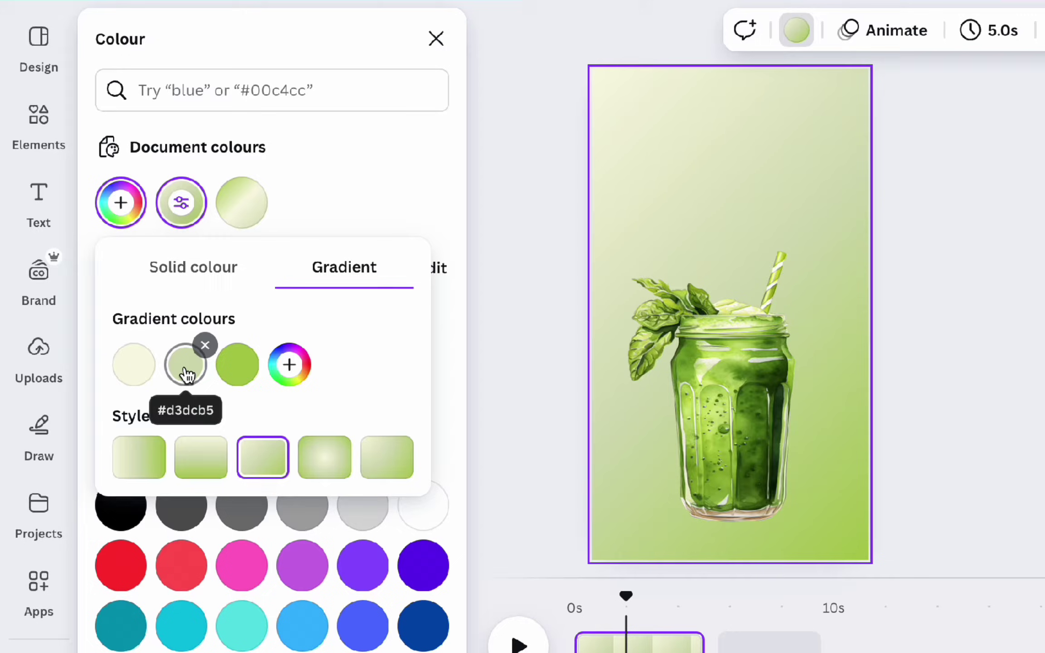
{"action": "left_click", "coordinate": [242, 374]}
{"action": "left_click", "coordinate": [781, 154]}
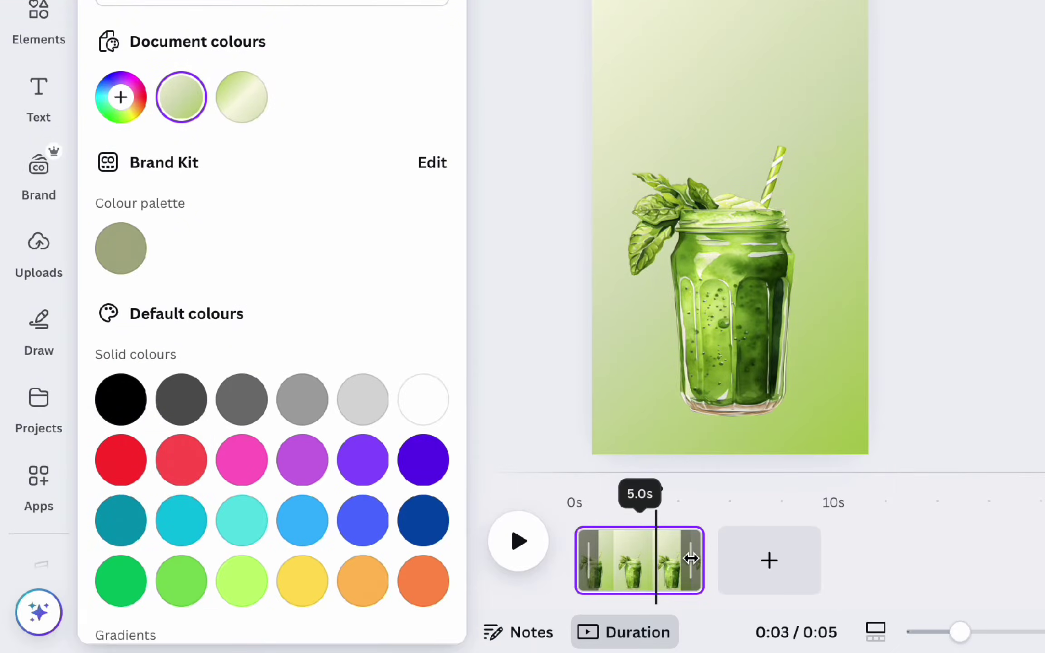
Trim the page to 1.5 seconds and apply the Baseline entry animation to the smoothie jar.
{"action": "left_click_drag", "start_coordinate": [691, 559], "coordinate": [603, 557]}
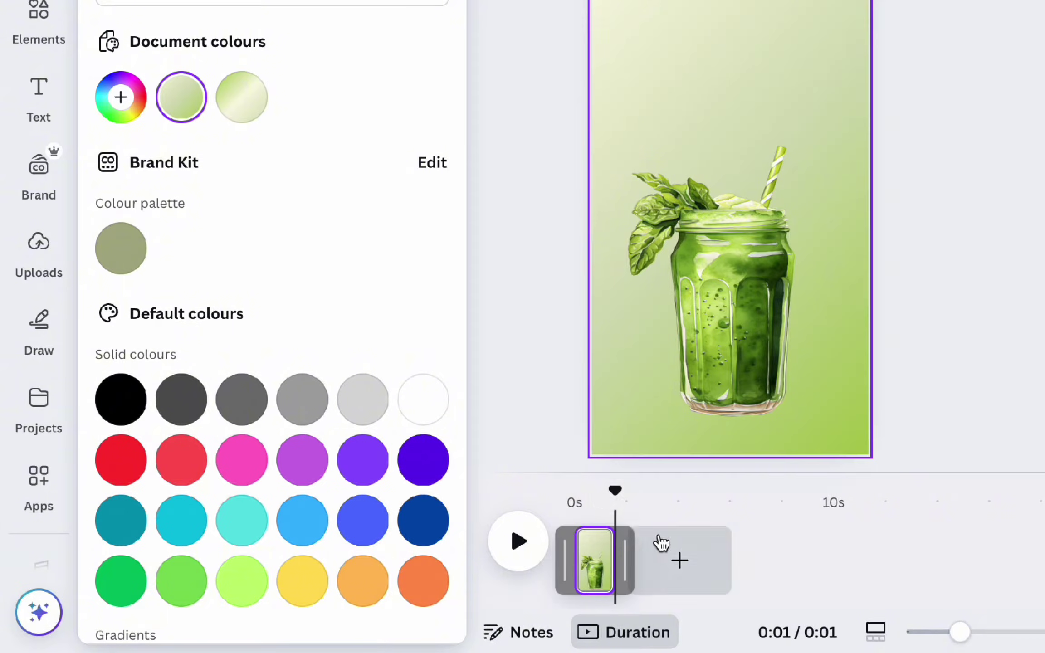
{"action": "left_click_drag", "start_coordinate": [611, 494], "coordinate": [574, 495]}
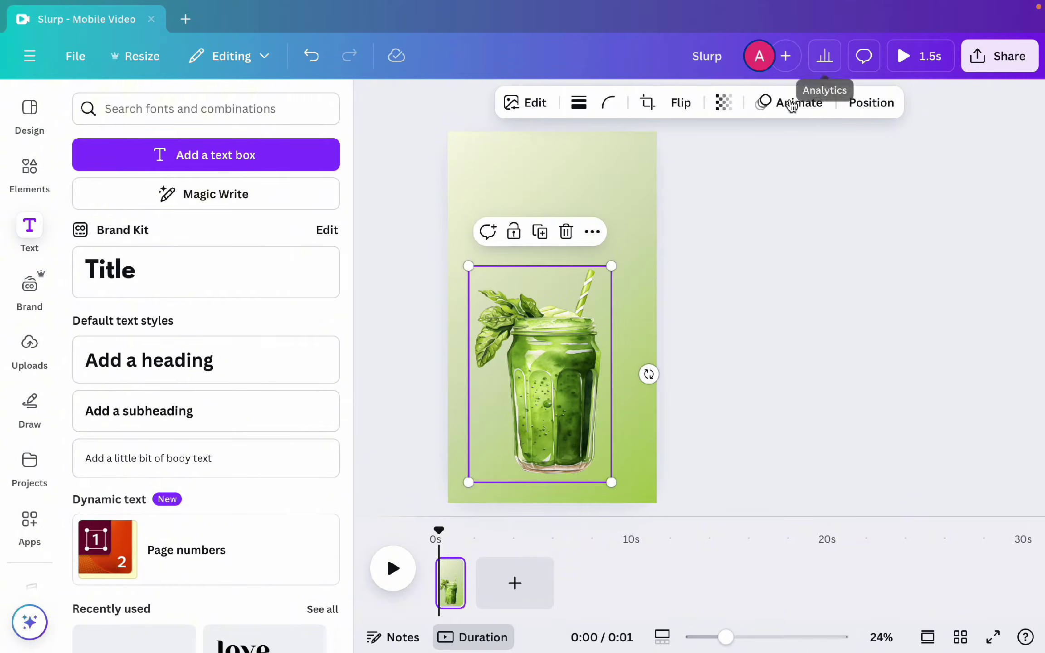
{"action": "left_click", "coordinate": [791, 105]}
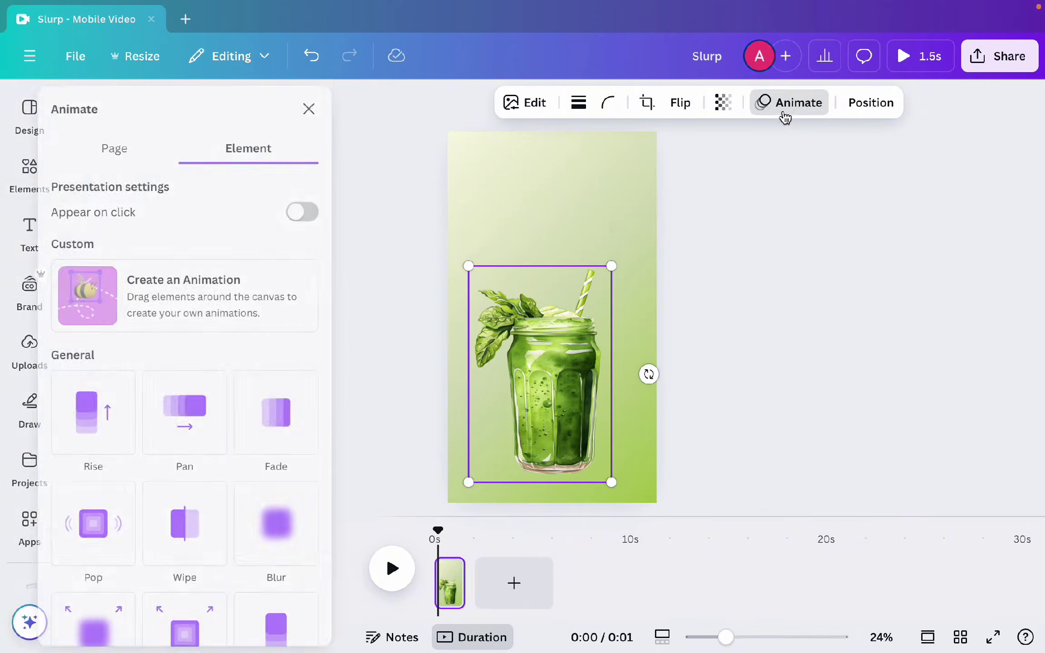
{"action": "scroll", "coordinate": [296, 536], "scroll_direction": "down", "scroll_amount": 4}
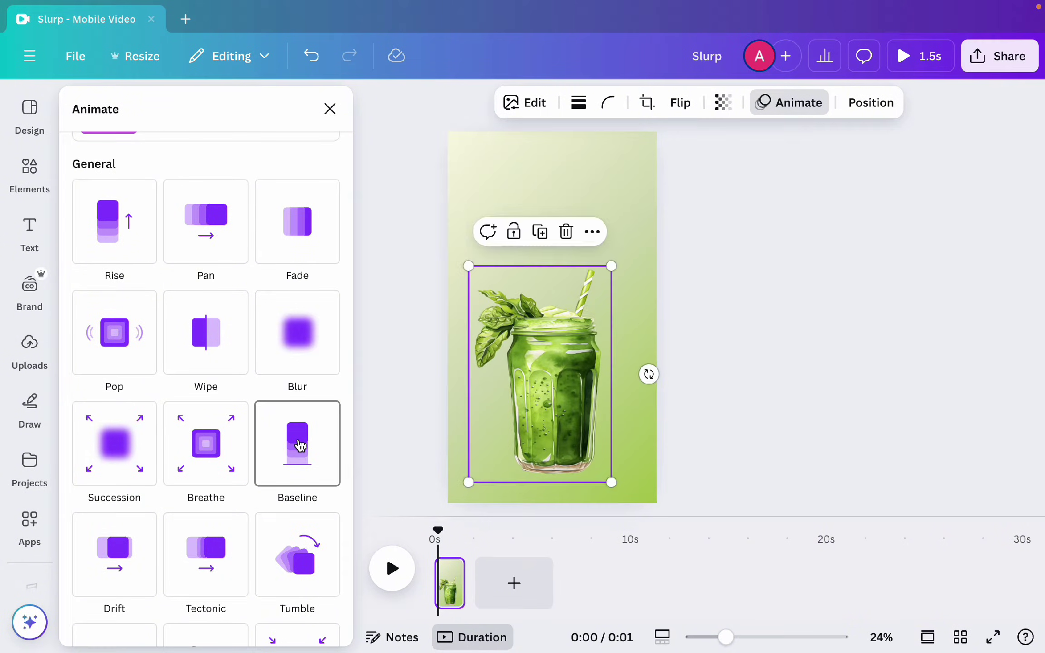
{"action": "left_click", "coordinate": [299, 444]}
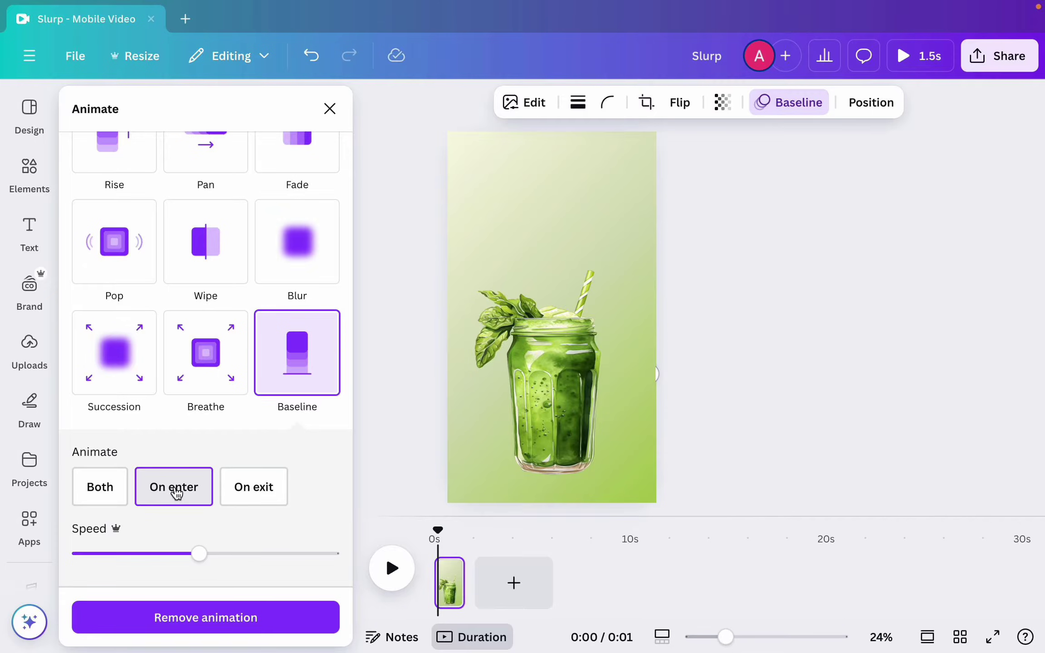
{"action": "left_click", "coordinate": [510, 561]}
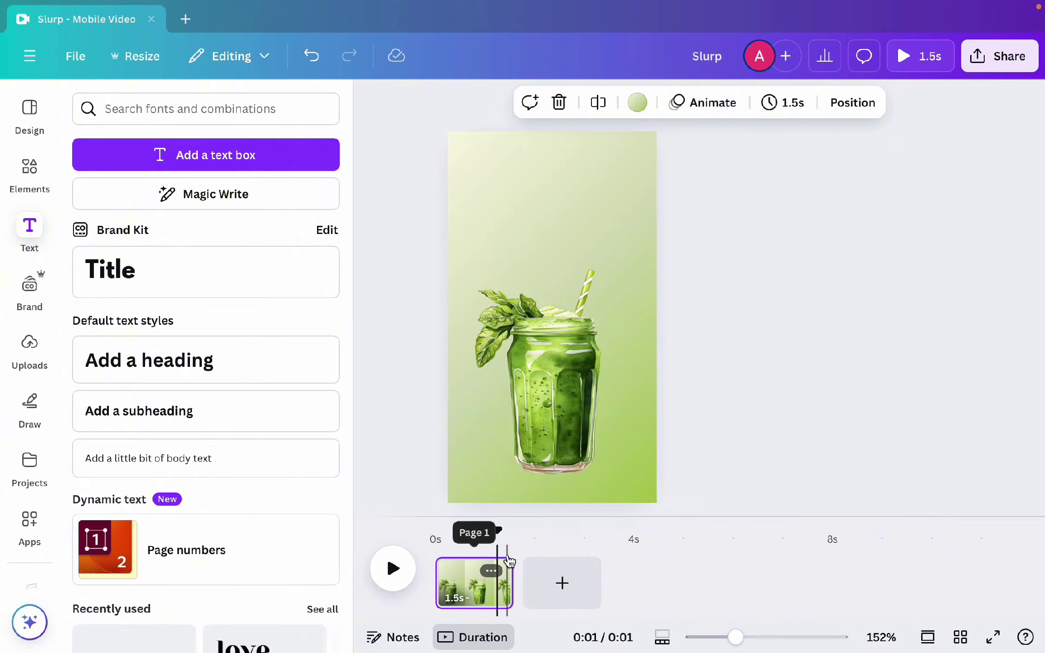
Duplicate the page and remove the jar's Baseline animation on page two.
{"action": "key", "text": "super+d"}
{"action": "left_click_drag", "start_coordinate": [514, 530], "coordinate": [476, 532]}
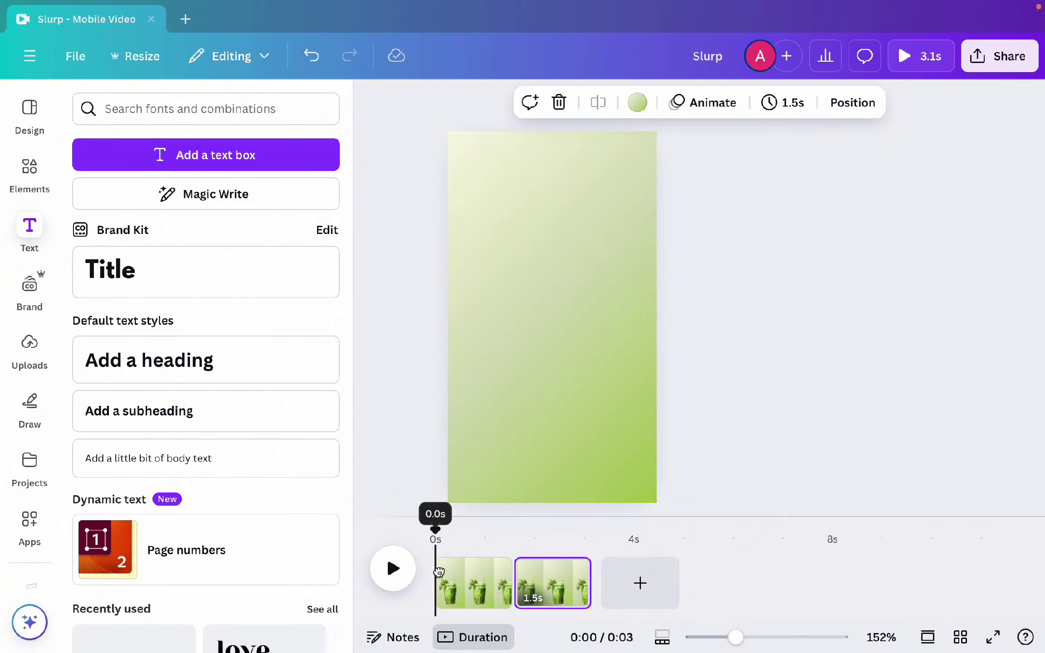
{"action": "left_click", "coordinate": [562, 474]}
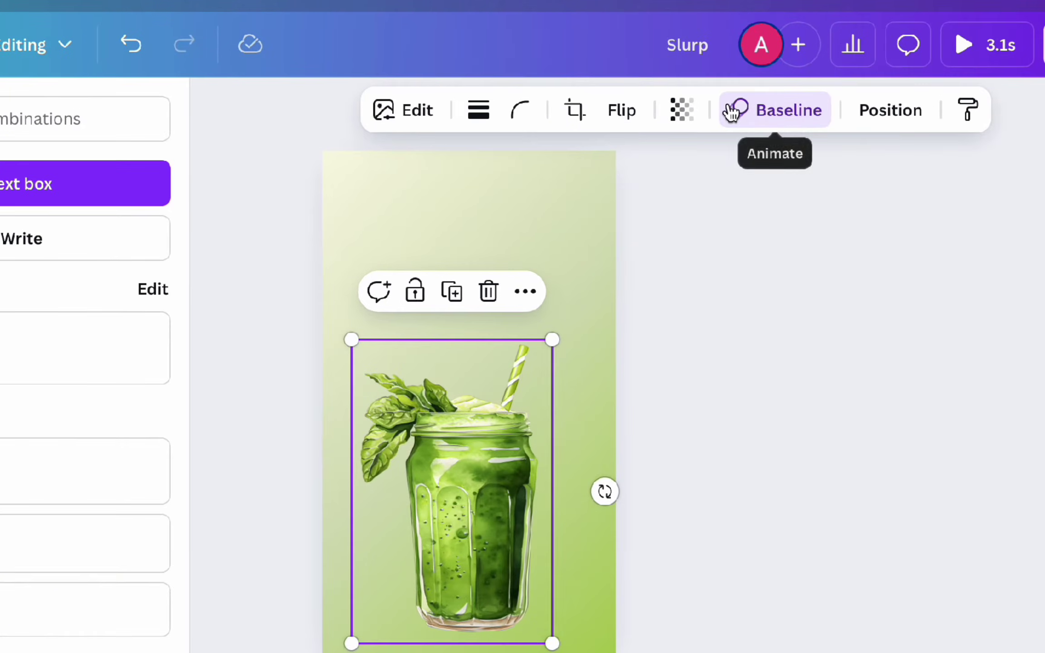
{"action": "left_click", "coordinate": [760, 117]}
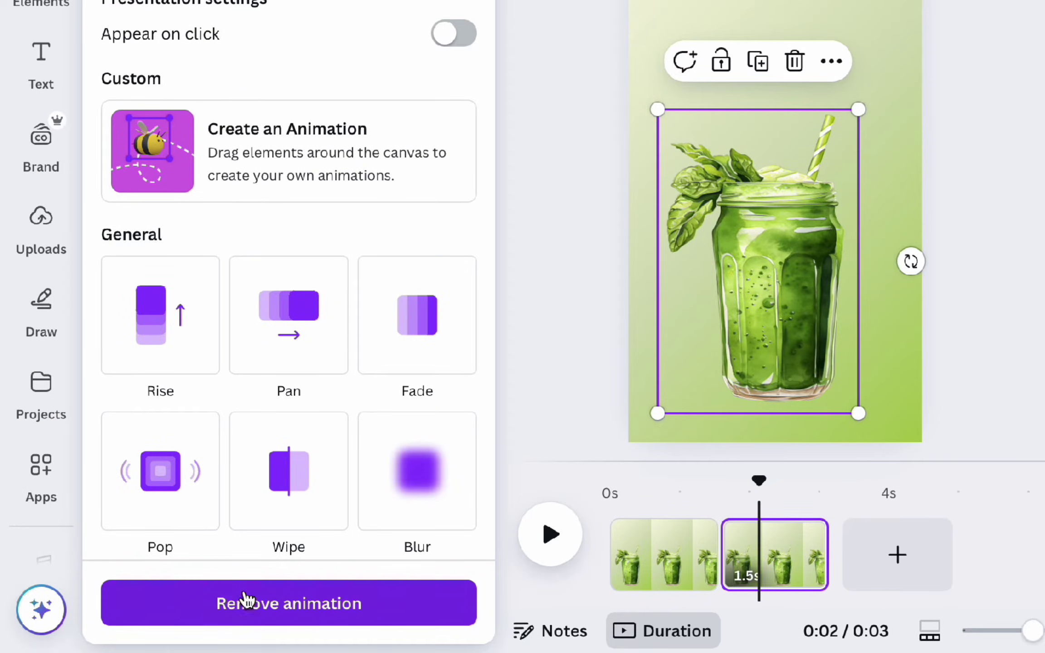
{"action": "left_click", "coordinate": [239, 612]}
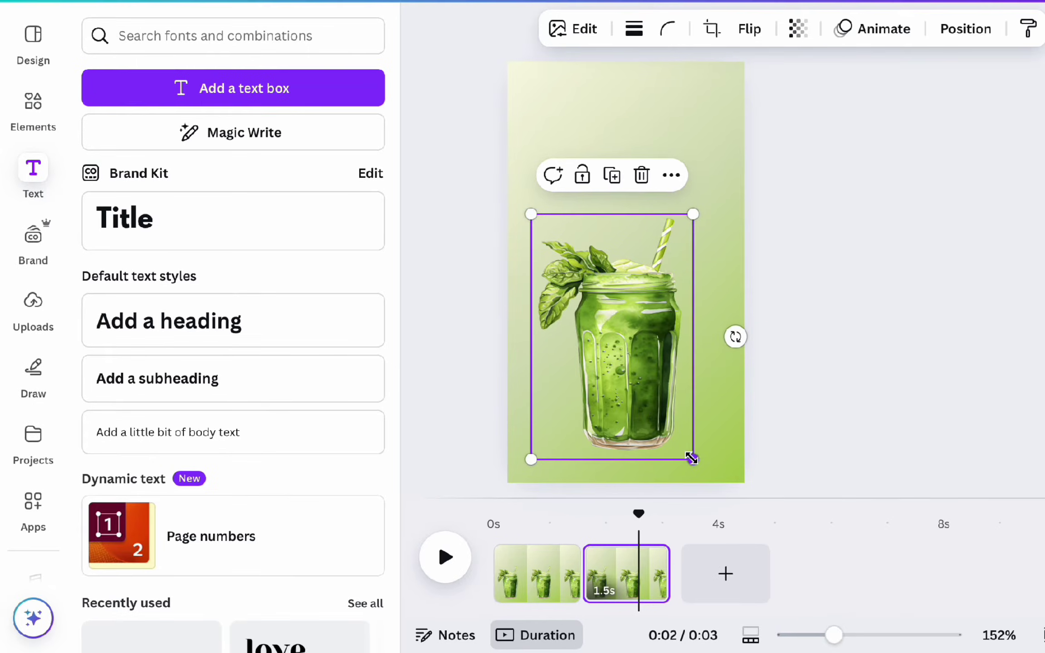
Shrink the jar on page two and move it to the left edge.
{"action": "left_click_drag", "start_coordinate": [690, 457], "coordinate": [631, 366]}
{"action": "left_click_drag", "start_coordinate": [590, 303], "coordinate": [567, 319]}
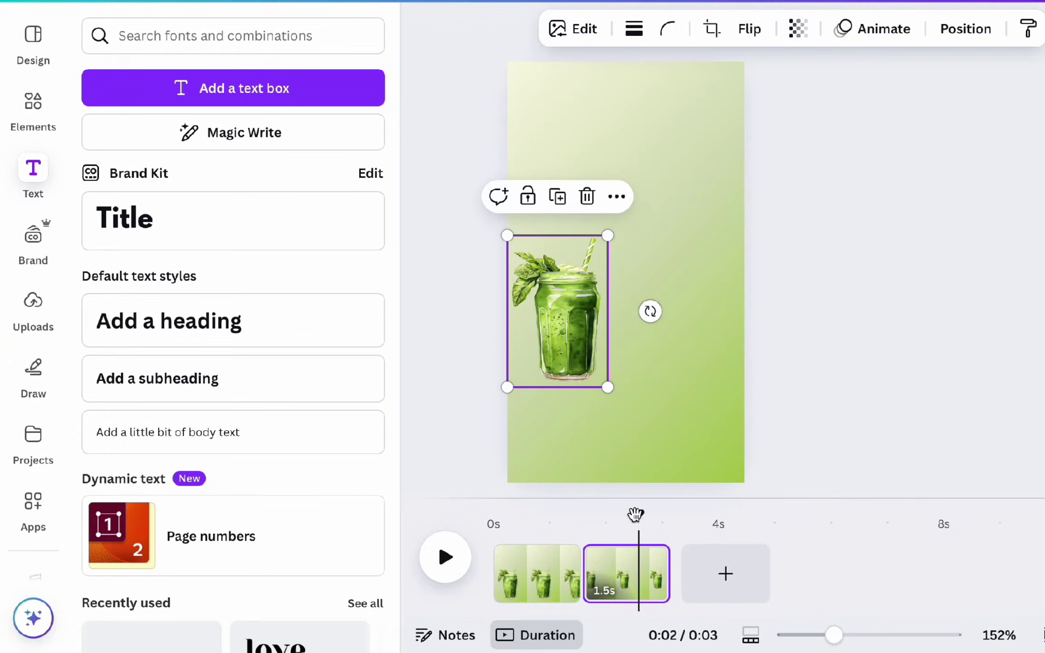
{"action": "left_click", "coordinate": [580, 585]}
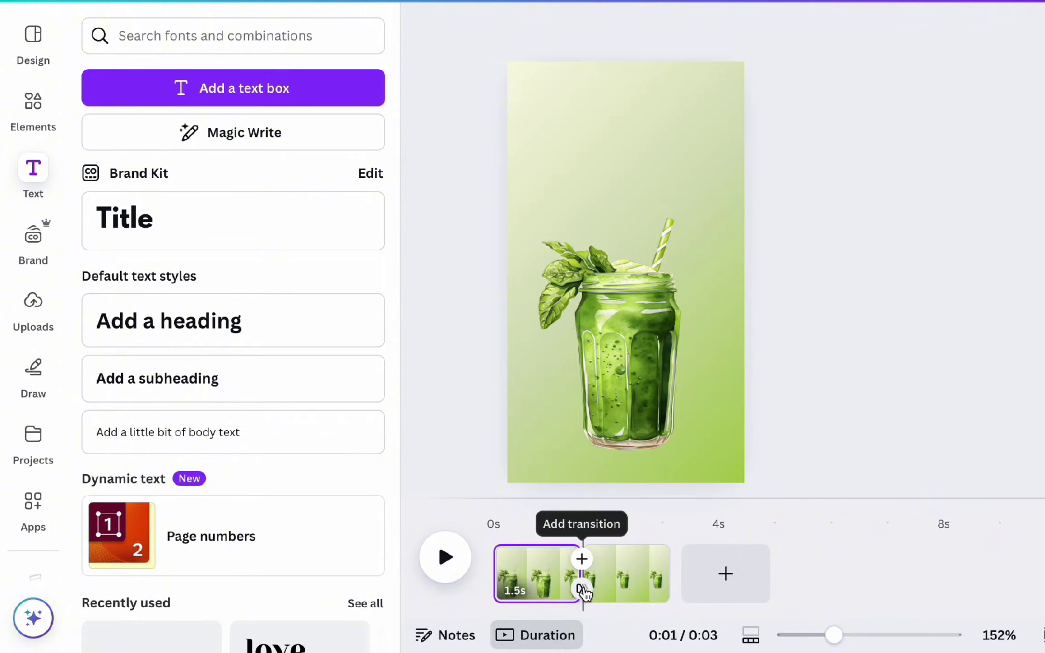
Add a Match & Move transition between pages one and two.
{"action": "left_click", "coordinate": [583, 588]}
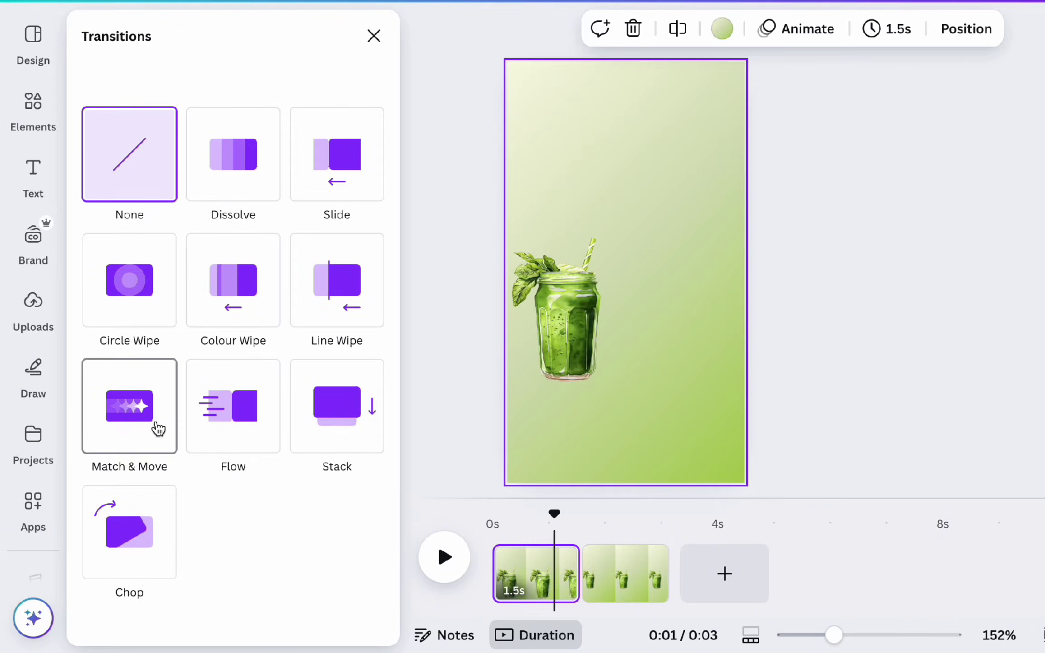
{"action": "left_click", "coordinate": [159, 429]}
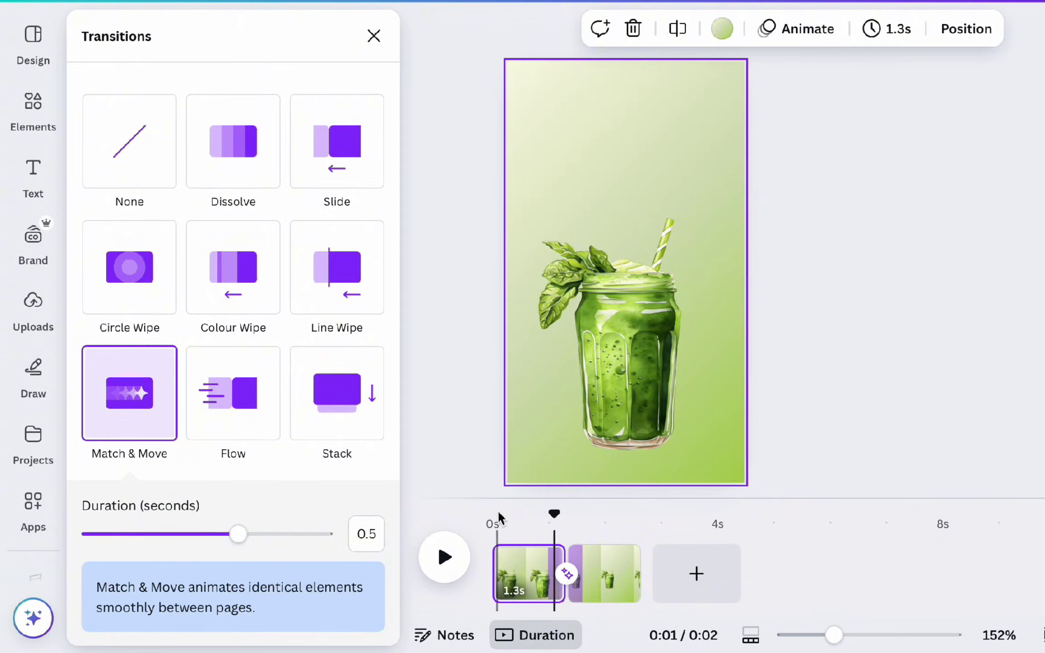
{"action": "mouse_move", "coordinate": [555, 512]}
{"action": "left_mouse_down"}
{"action": "mouse_move", "coordinate": [491, 514]}
{"action": "mouse_move", "coordinate": [572, 520]}
{"action": "left_mouse_up"}
Shorten page two to 0.8 seconds and duplicate it into a third page.
{"action": "left_click_drag", "start_coordinate": [630, 571], "coordinate": [598, 572]}
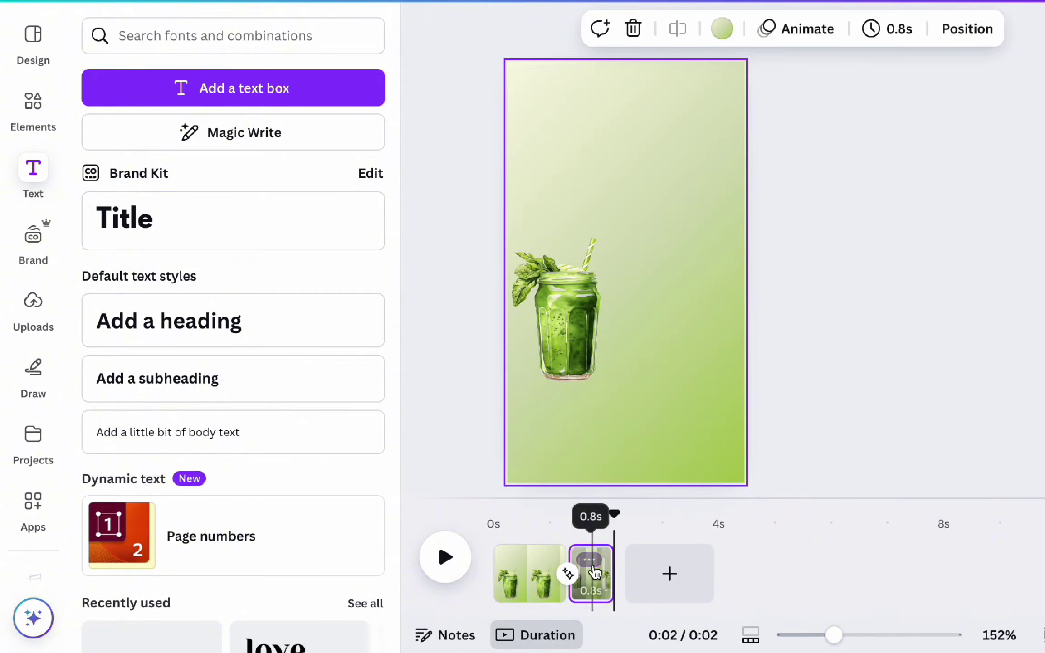
{"action": "left_click", "coordinate": [590, 562]}
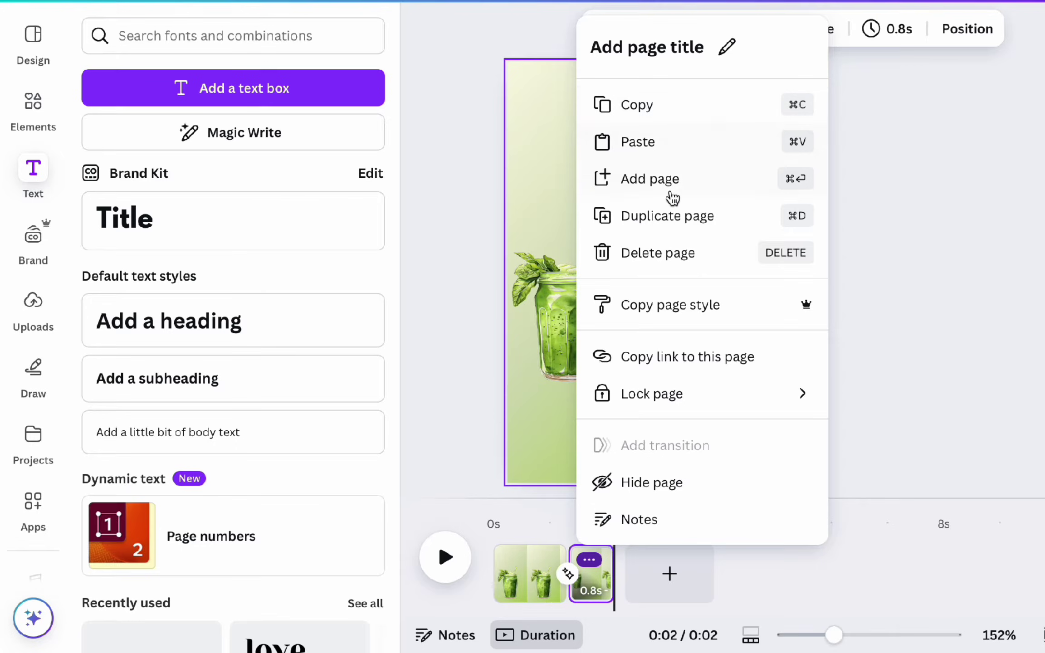
{"action": "left_click", "coordinate": [670, 227]}
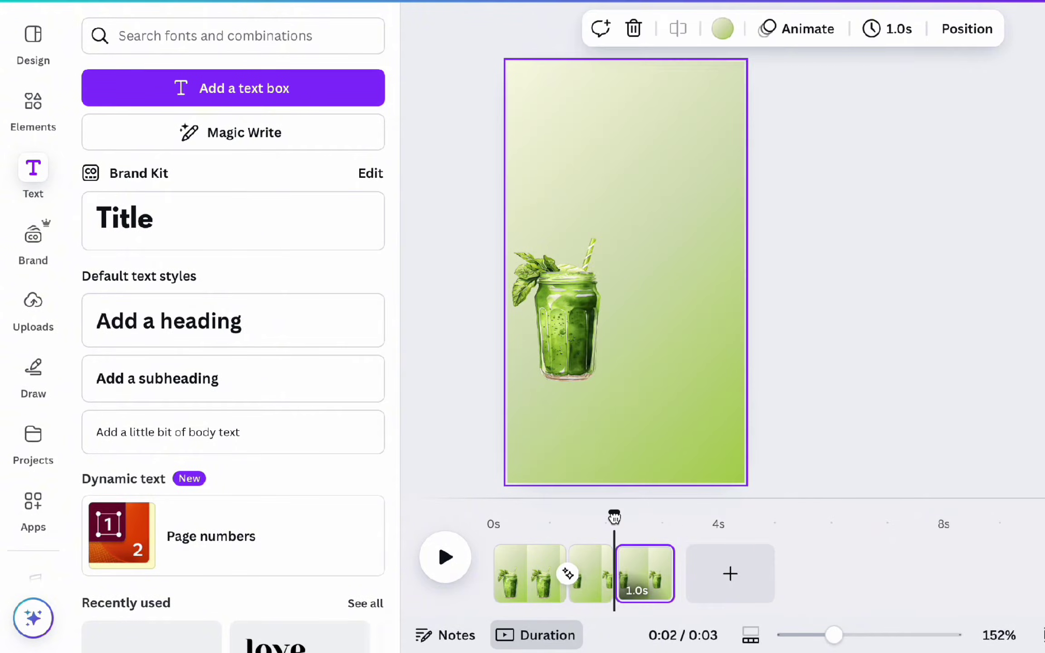
On page three, add a Title reading 'Slurp' near the top, sized 176.
{"action": "left_click_drag", "start_coordinate": [614, 517], "coordinate": [552, 523]}
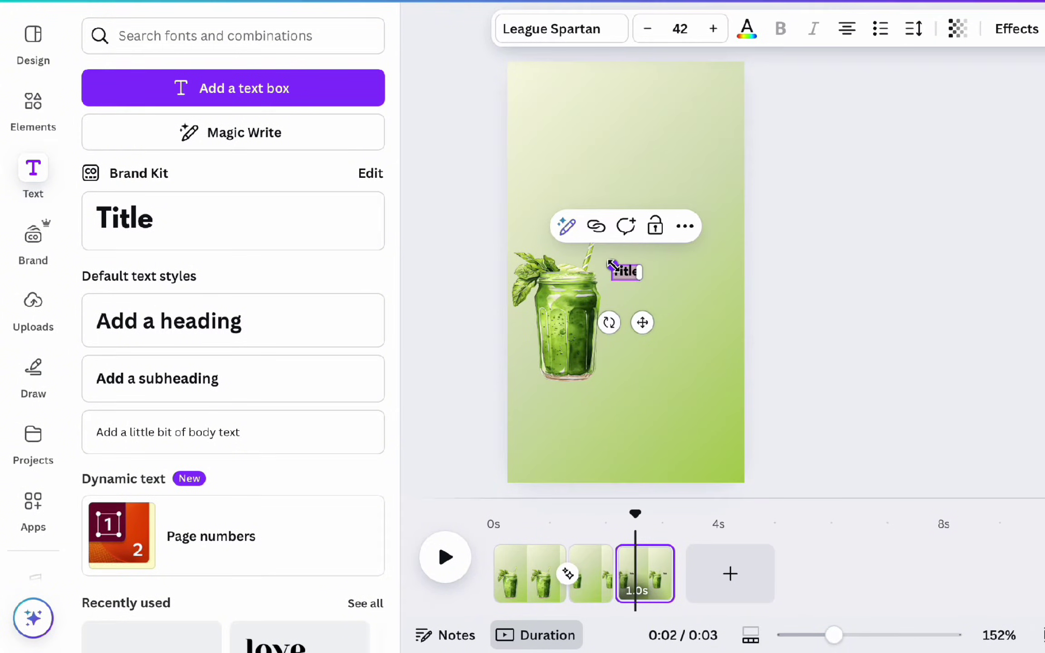
{"action": "left_click_drag", "start_coordinate": [612, 265], "coordinate": [494, 200]}
{"action": "left_click", "coordinate": [662, 320]}
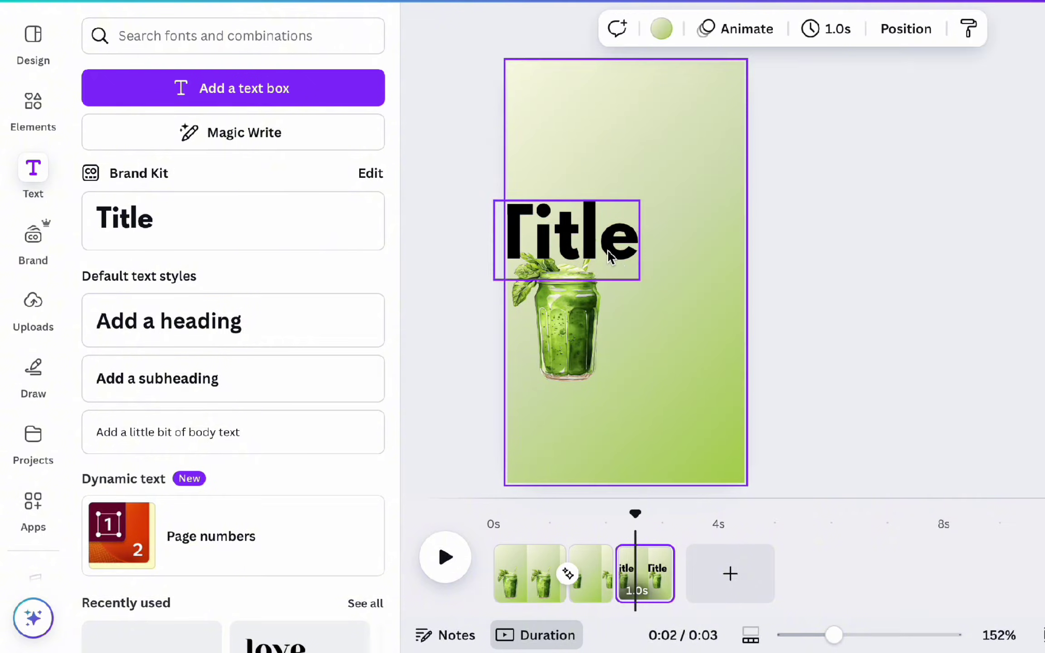
{"action": "left_click_drag", "start_coordinate": [610, 256], "coordinate": [688, 151]}
{"action": "double_click", "coordinate": [689, 151]}
{"action": "type", "text": "S"}
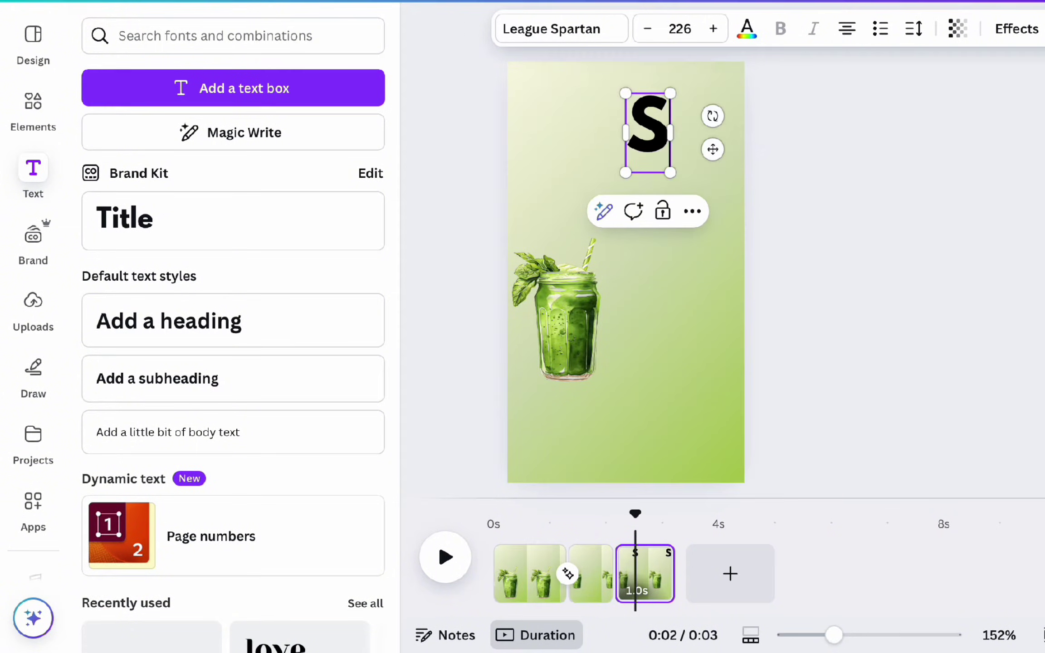
{"action": "type", "text": "lurp"}
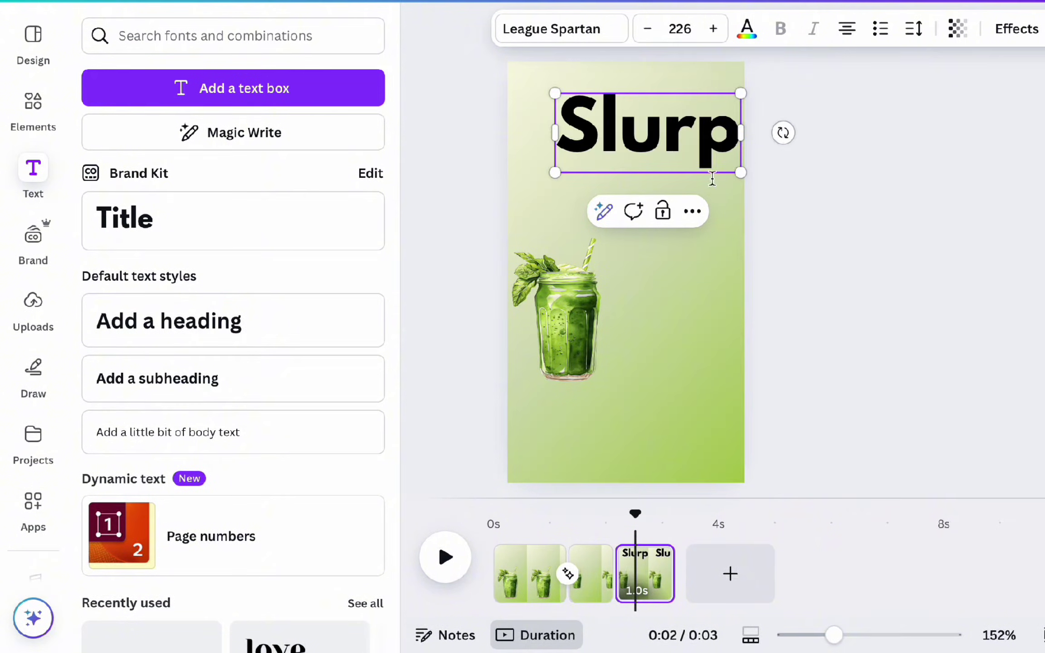
{"action": "left_click_drag", "start_coordinate": [741, 171], "coordinate": [700, 155]}
{"action": "left_click_drag", "start_coordinate": [636, 134], "coordinate": [634, 145]}
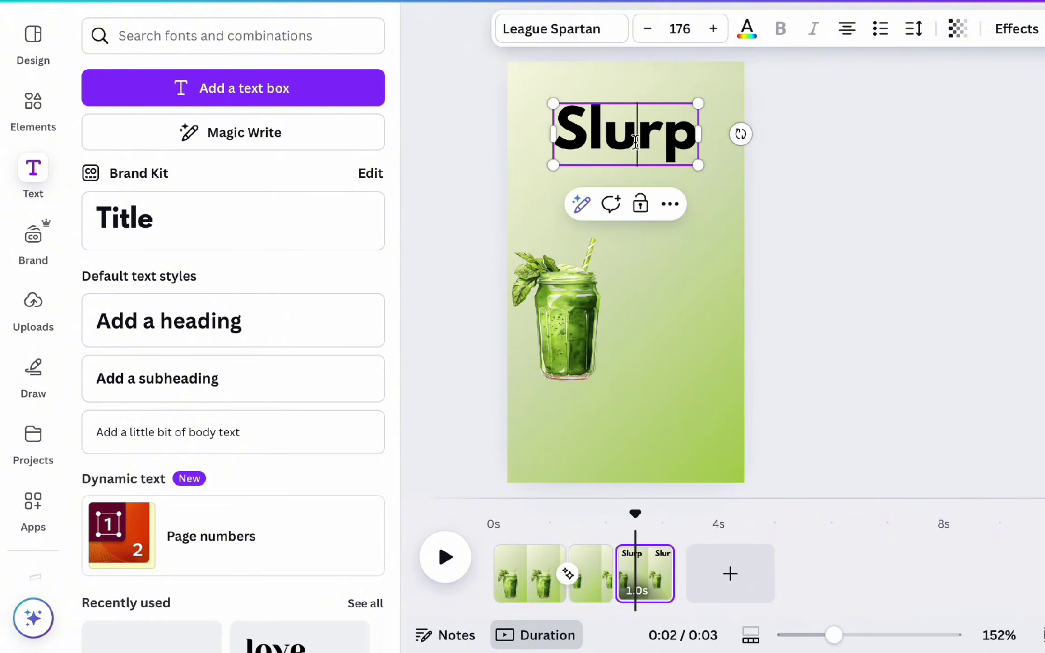
{"action": "double_click", "coordinate": [634, 139]}
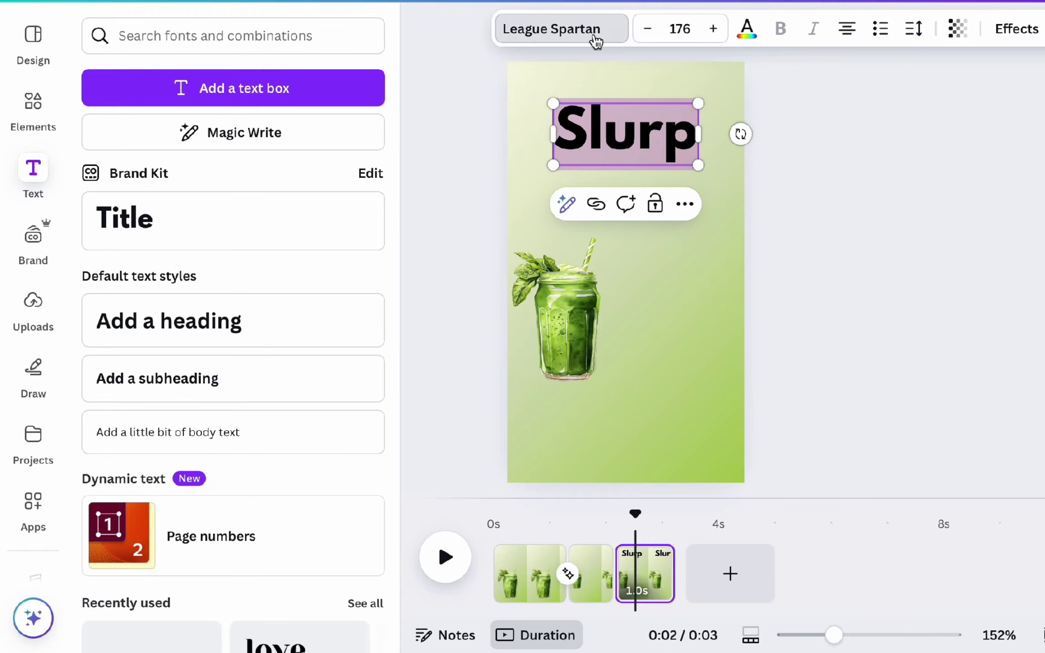
Change the Slurp heading's font to Handy Casual, found by searching 'comic'.
{"action": "left_click", "coordinate": [592, 39]}
{"action": "left_click", "coordinate": [210, 124]}
{"action": "type", "text": "comic"}
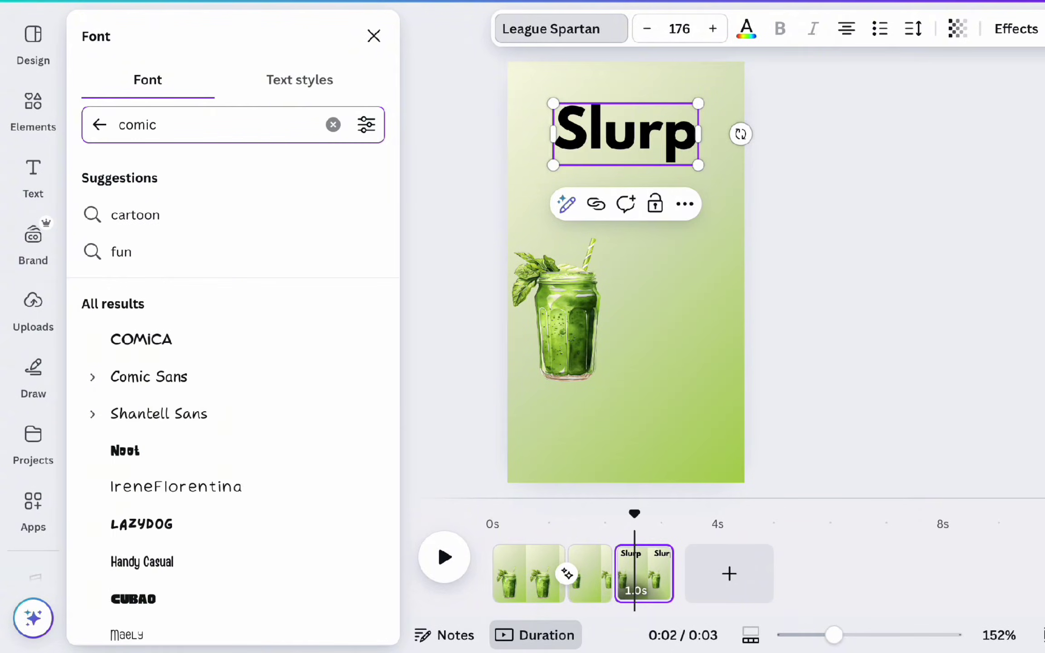
{"action": "scroll", "coordinate": [206, 420], "scroll_direction": "down", "scroll_amount": 10}
{"action": "scroll", "coordinate": [207, 422], "scroll_direction": "up", "scroll_amount": 10}
{"action": "left_click", "coordinate": [204, 421]}
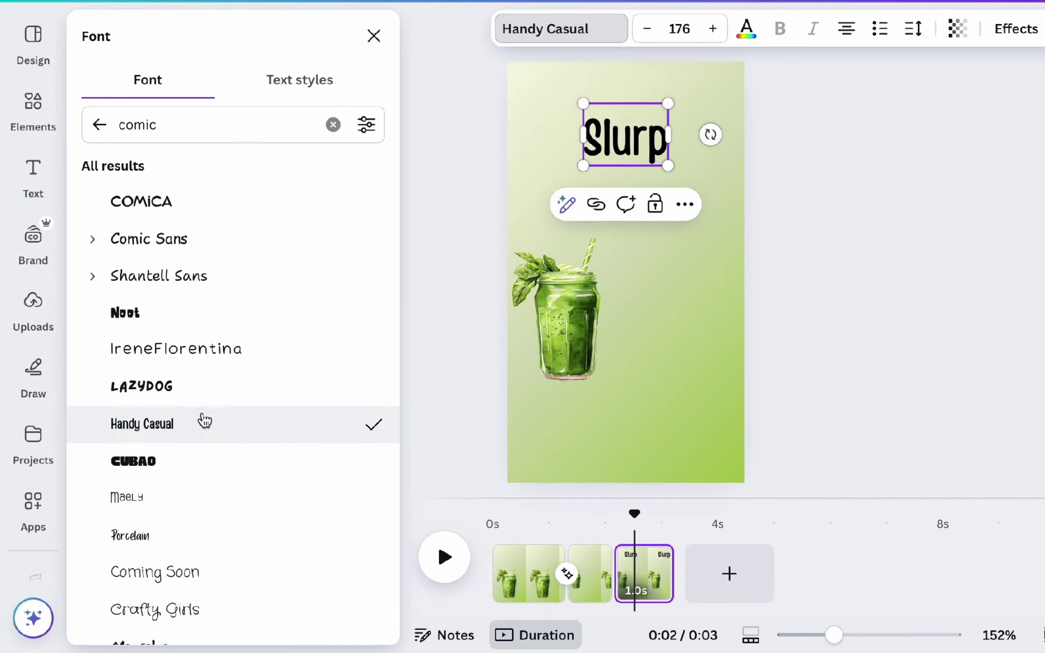
Resize the Slurp heading to 318 and centre it near the top of the page.
{"action": "left_click_drag", "start_coordinate": [580, 98], "coordinate": [455, 78]}
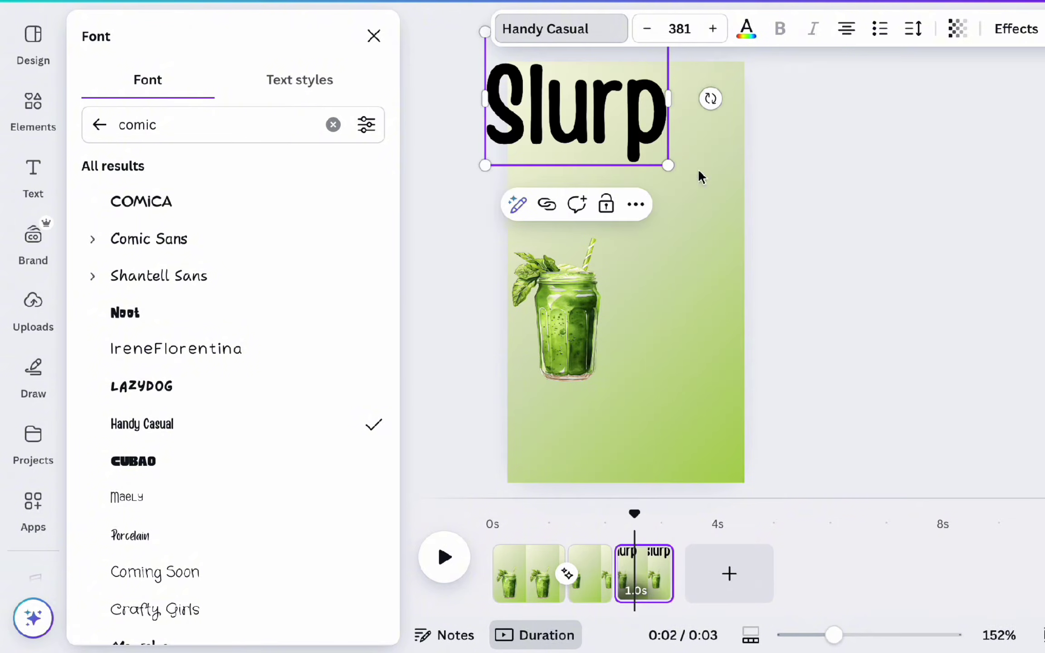
{"action": "left_click", "coordinate": [716, 175]}
{"action": "left_click", "coordinate": [639, 129]}
{"action": "left_click", "coordinate": [835, 155]}
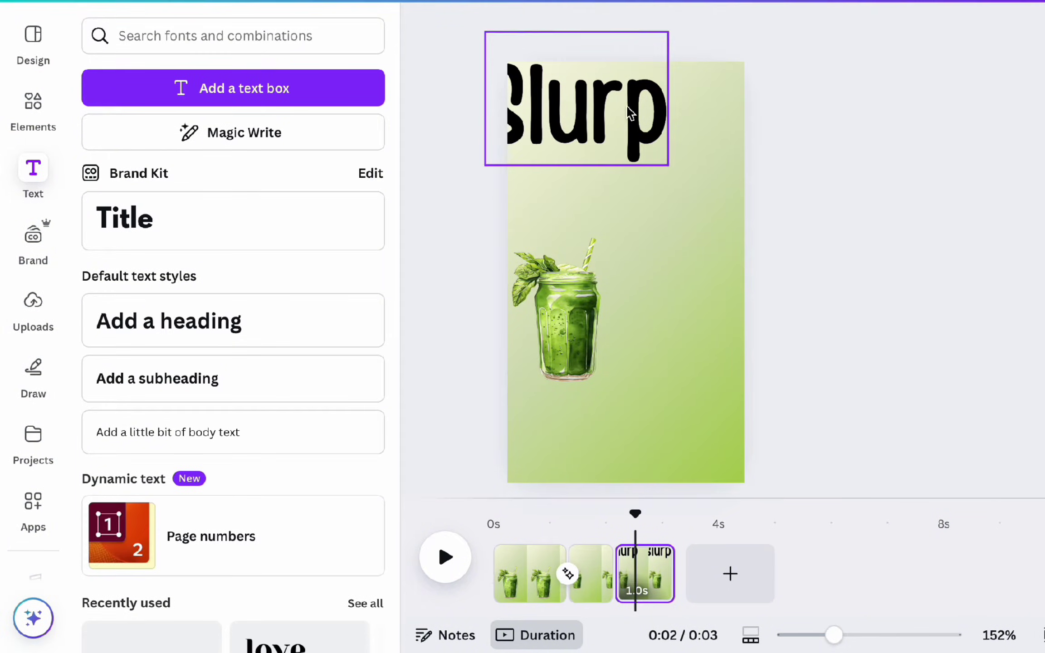
{"action": "left_click_drag", "start_coordinate": [628, 112], "coordinate": [676, 128]}
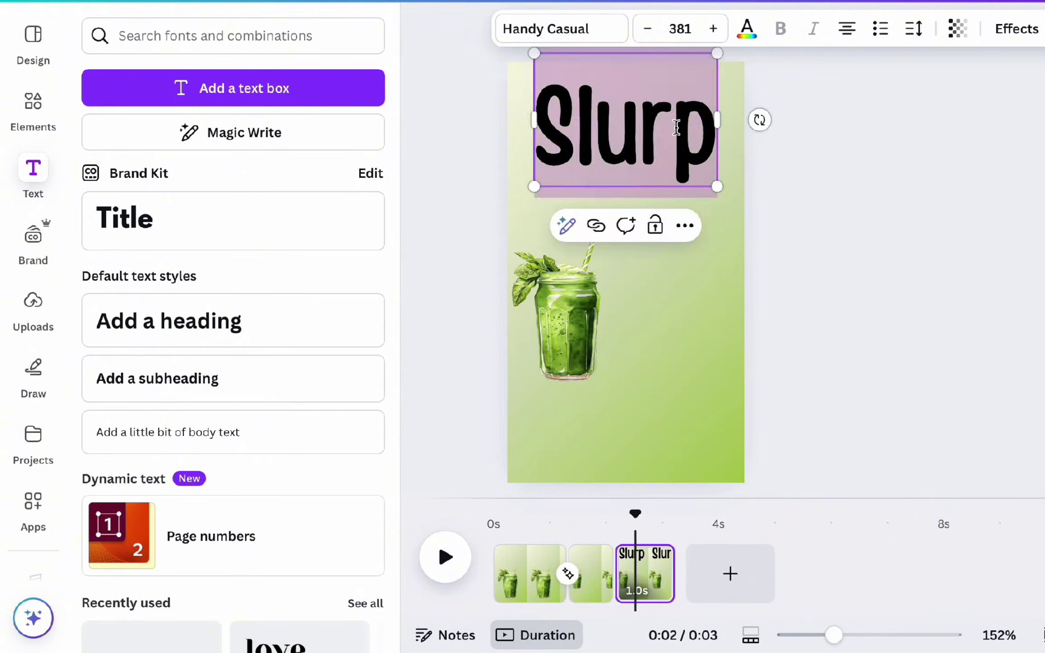
{"action": "left_click_drag", "start_coordinate": [716, 186], "coordinate": [675, 141]}
{"action": "left_click", "coordinate": [753, 180]}
{"action": "left_click", "coordinate": [663, 132]}
{"action": "double_click", "coordinate": [676, 145]}
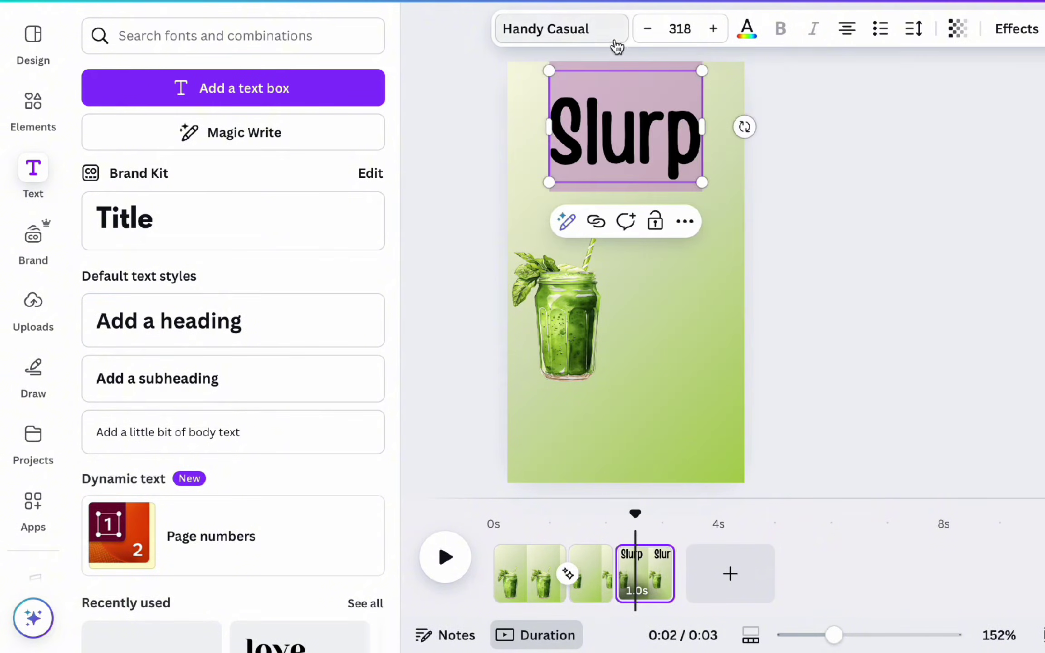
Colour the Slurp heading green #497211, eyedropped from the smoothie in the jar.
{"action": "left_click", "coordinate": [746, 31]}
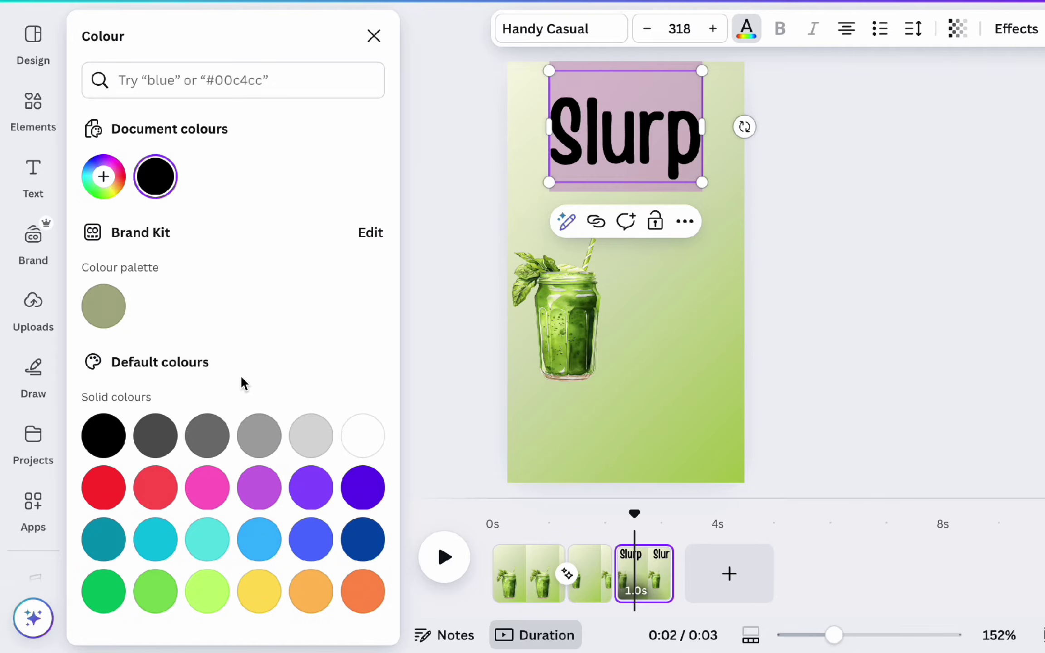
{"action": "left_click", "coordinate": [103, 179]}
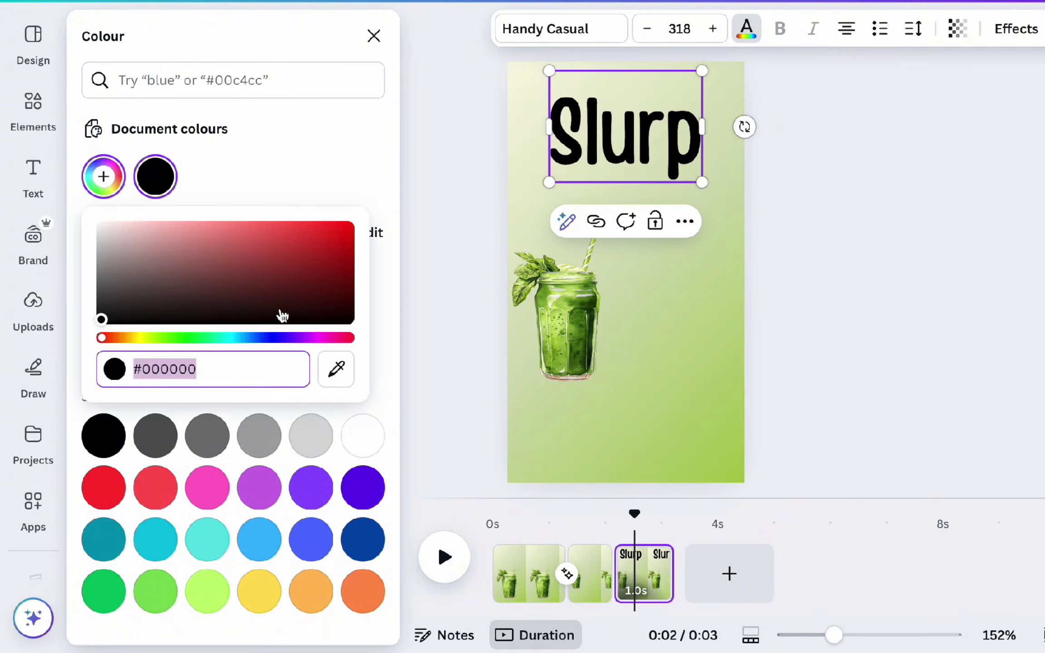
{"action": "left_click", "coordinate": [336, 368]}
{"action": "left_click", "coordinate": [587, 318]}
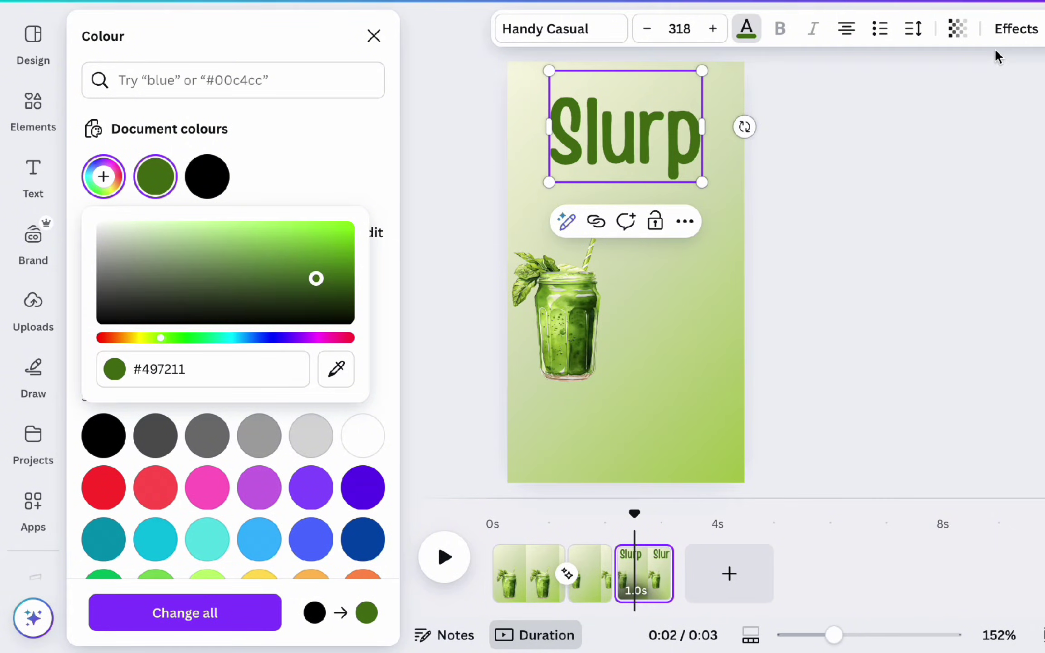
{"action": "left_click", "coordinate": [1008, 27]}
Try the Outline and Splice effects on Slurp, then settle on a Shadow, first coloured white.
{"action": "left_click", "coordinate": [326, 289]}
{"action": "left_click", "coordinate": [249, 290]}
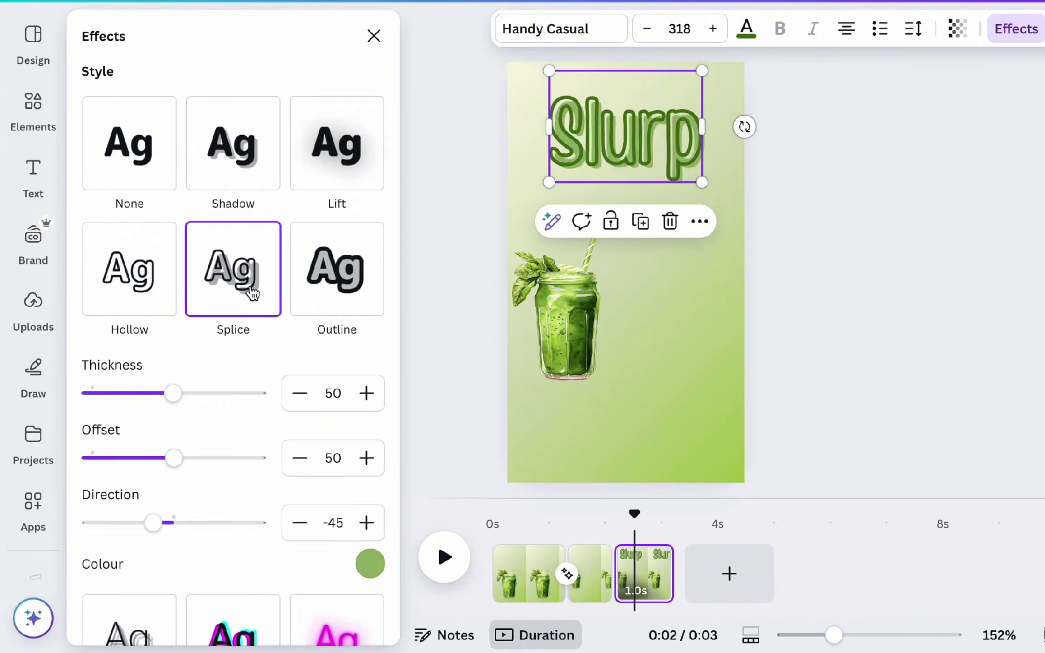
{"action": "left_click", "coordinate": [225, 178]}
{"action": "scroll", "coordinate": [281, 295], "scroll_direction": "down", "scroll_amount": 2}
{"action": "left_click", "coordinate": [370, 402]}
{"action": "left_click", "coordinate": [352, 369]}
{"action": "scroll", "coordinate": [352, 335], "scroll_direction": "down", "scroll_amount": 2}
{"action": "scroll", "coordinate": [358, 227], "scroll_direction": "up", "scroll_amount": 2}
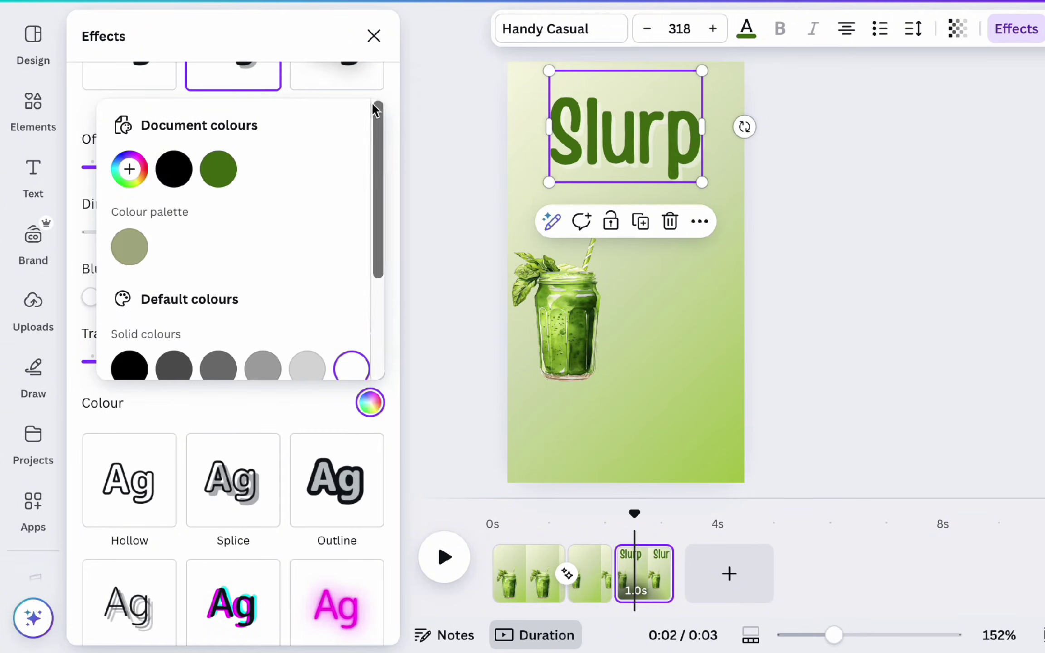
{"action": "left_click", "coordinate": [372, 103]}
Make the Slurp shadow black with transparency set to 81.
{"action": "left_click_drag", "start_coordinate": [157, 362], "coordinate": [289, 365]}
{"action": "left_click", "coordinate": [370, 402]}
{"action": "scroll", "coordinate": [217, 180], "scroll_direction": "down", "scroll_amount": 3}
{"action": "left_click", "coordinate": [128, 213]}
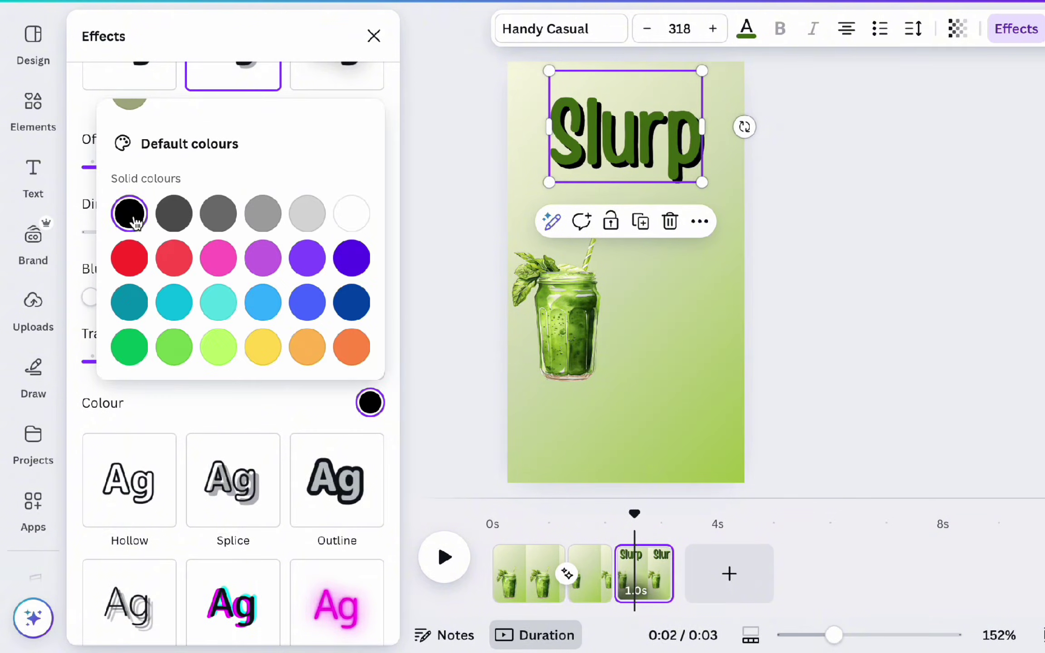
{"action": "scroll", "coordinate": [273, 227], "scroll_direction": "up", "scroll_amount": 3}
{"action": "scroll", "coordinate": [257, 459], "scroll_direction": "up", "scroll_amount": 2}
{"action": "left_click_drag", "start_coordinate": [256, 459], "coordinate": [226, 459]}
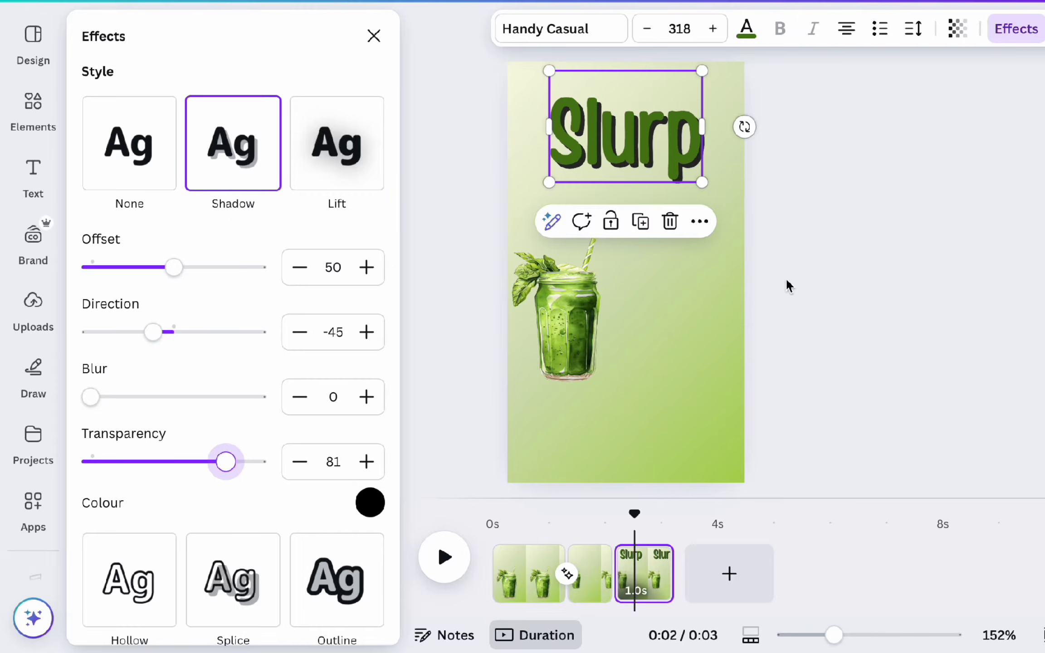
{"action": "double_click", "coordinate": [627, 139]}
{"action": "left_click", "coordinate": [1044, 30]}
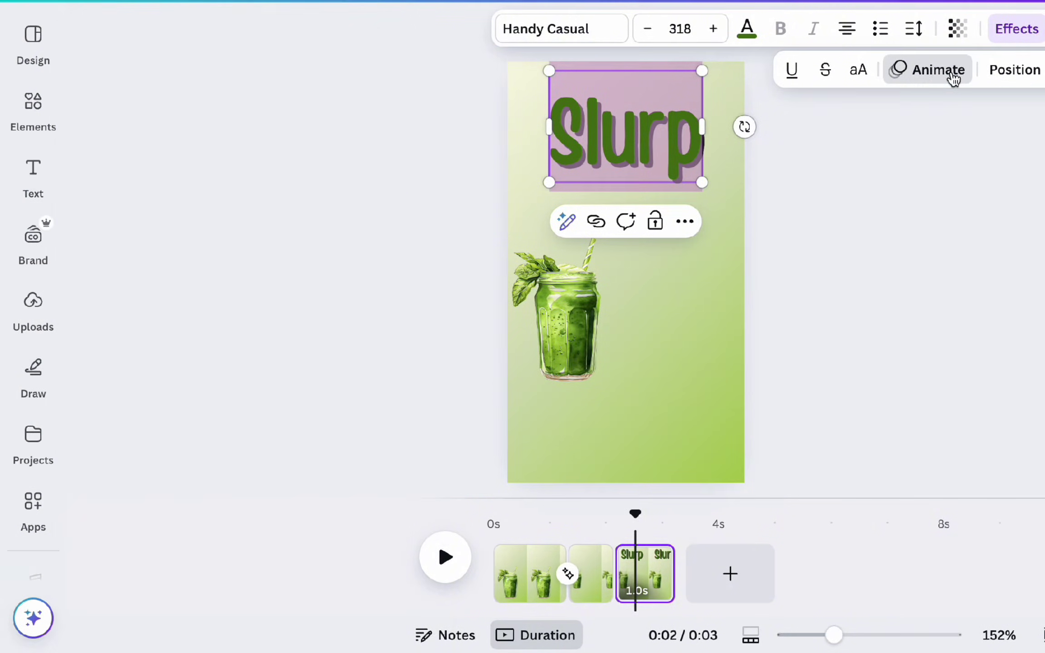
Give Slurp a Burst entry animation at lower intensity, then play the video from 0s.
{"action": "left_click", "coordinate": [951, 77]}
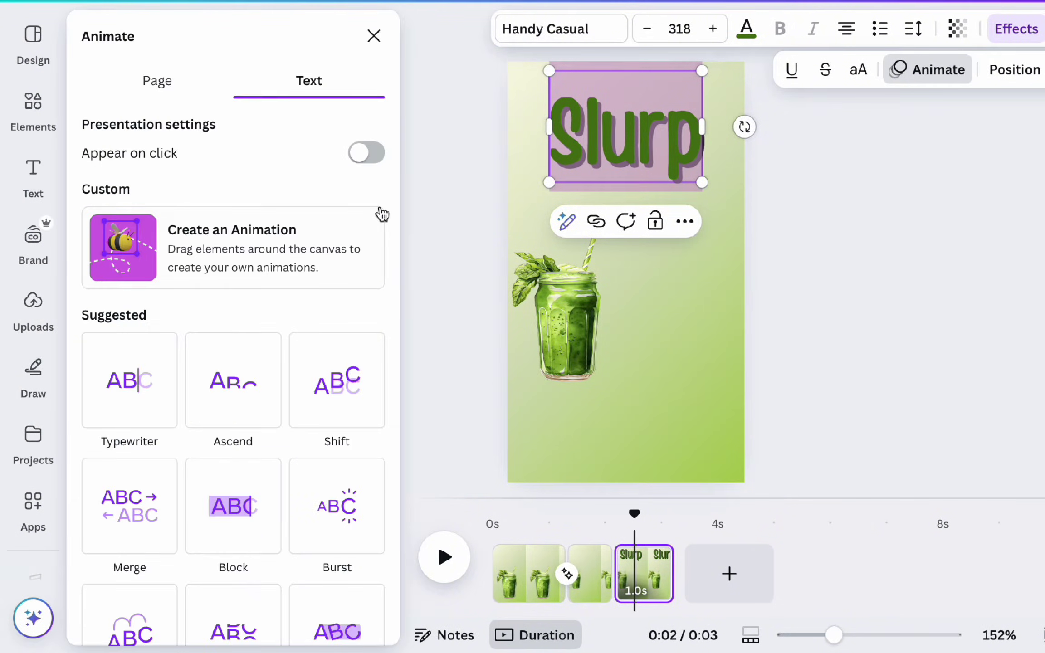
{"action": "scroll", "coordinate": [282, 463], "scroll_direction": "down", "scroll_amount": 1}
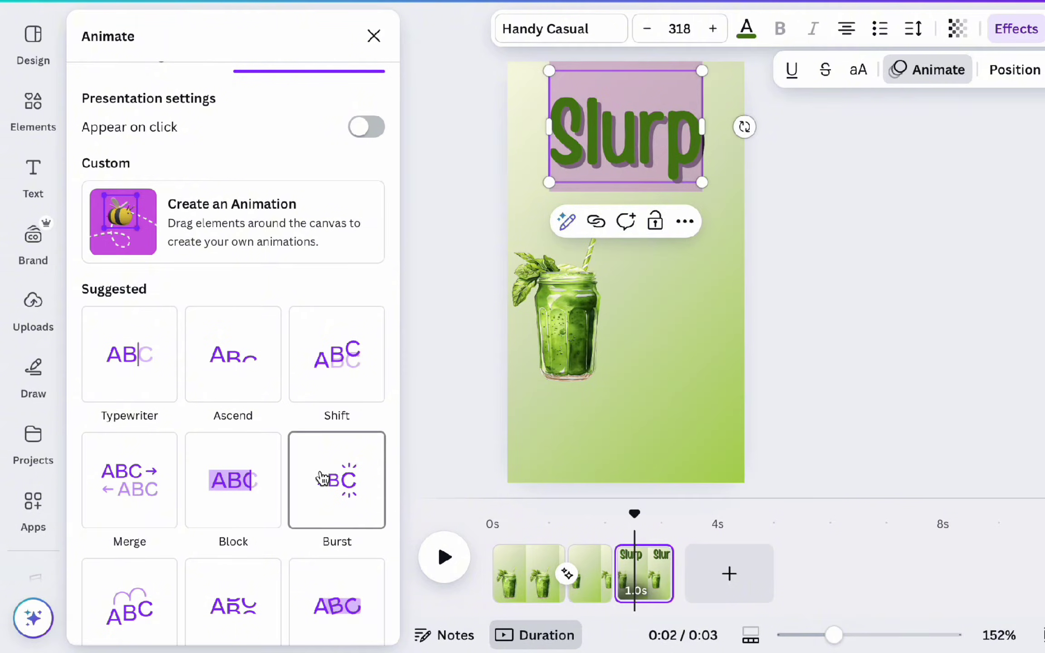
{"action": "left_click", "coordinate": [320, 477]}
{"action": "scroll", "coordinate": [272, 453], "scroll_direction": "down", "scroll_amount": 2}
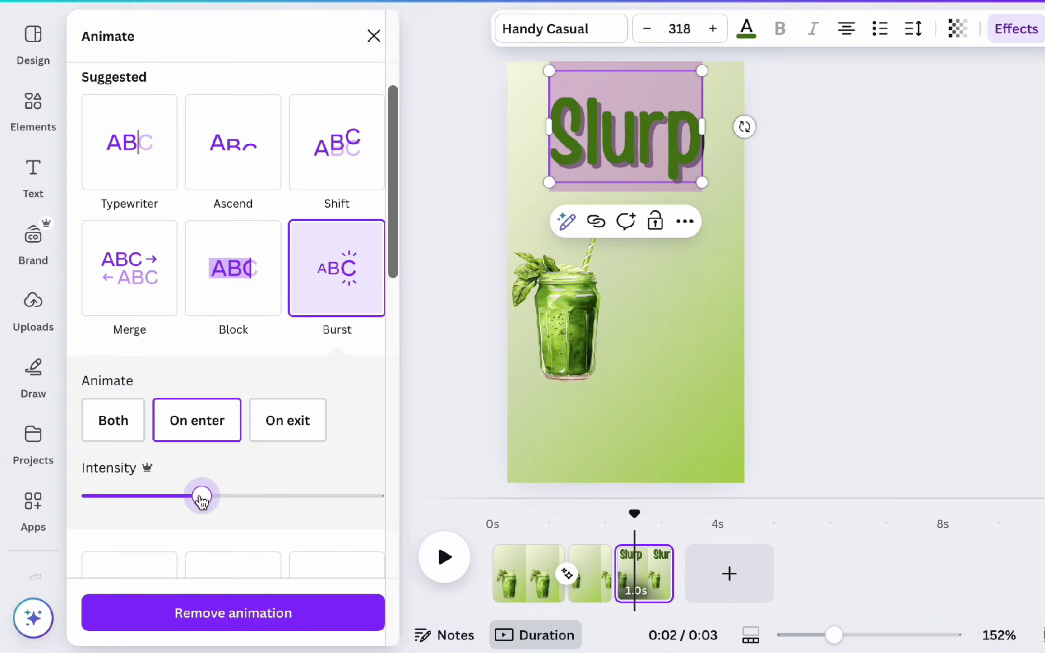
{"action": "left_click_drag", "start_coordinate": [201, 497], "coordinate": [187, 497]}
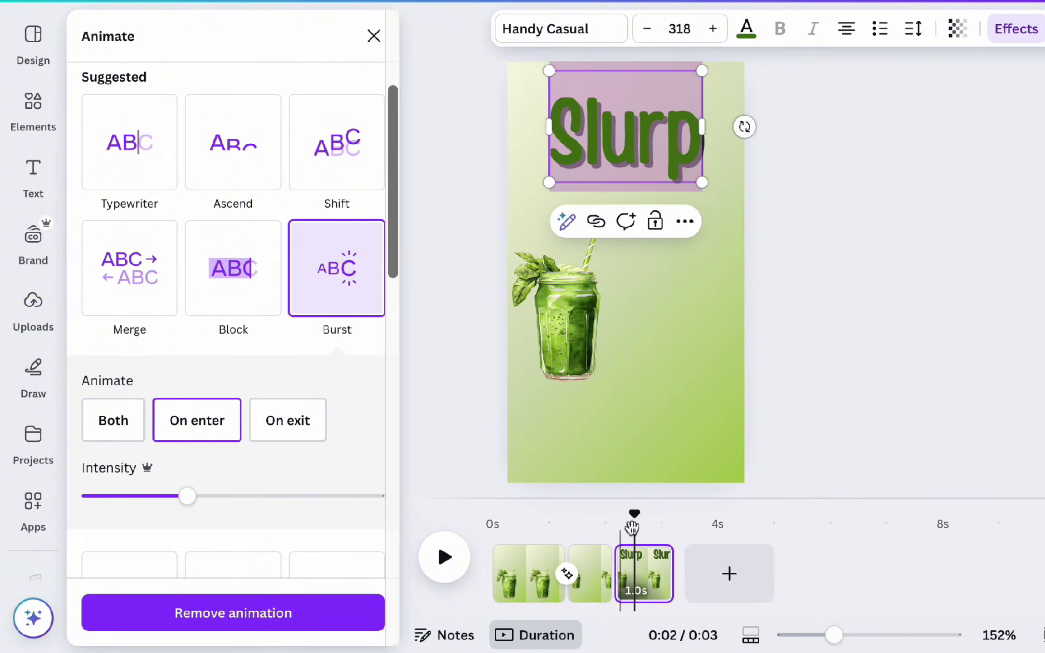
{"action": "left_click_drag", "start_coordinate": [635, 517], "coordinate": [504, 515]}
{"action": "left_click", "coordinate": [445, 556]}
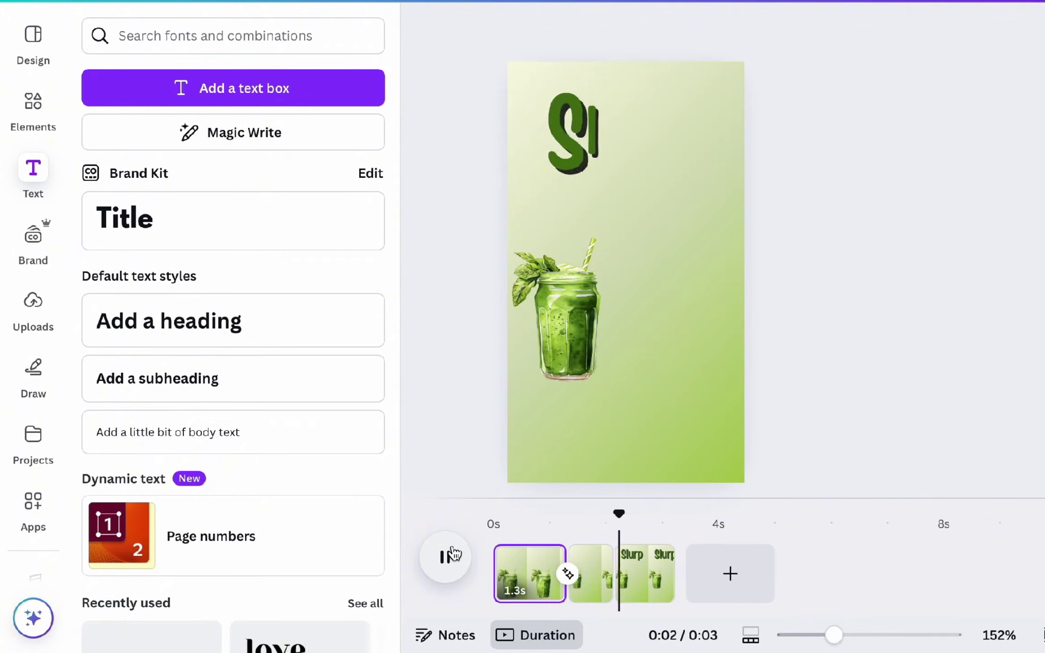
Stop playback and duplicate page three into a fourth page.
{"action": "left_click", "coordinate": [452, 551]}
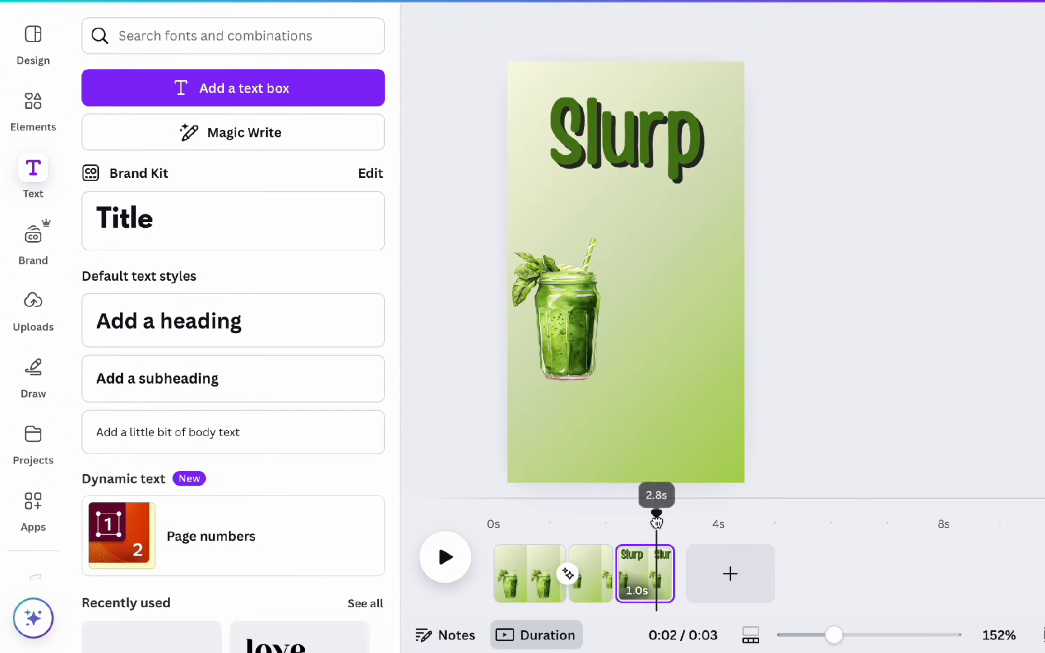
{"action": "left_click", "coordinate": [658, 572]}
{"action": "right_click", "coordinate": [658, 571]}
{"action": "left_click", "coordinate": [713, 186]}
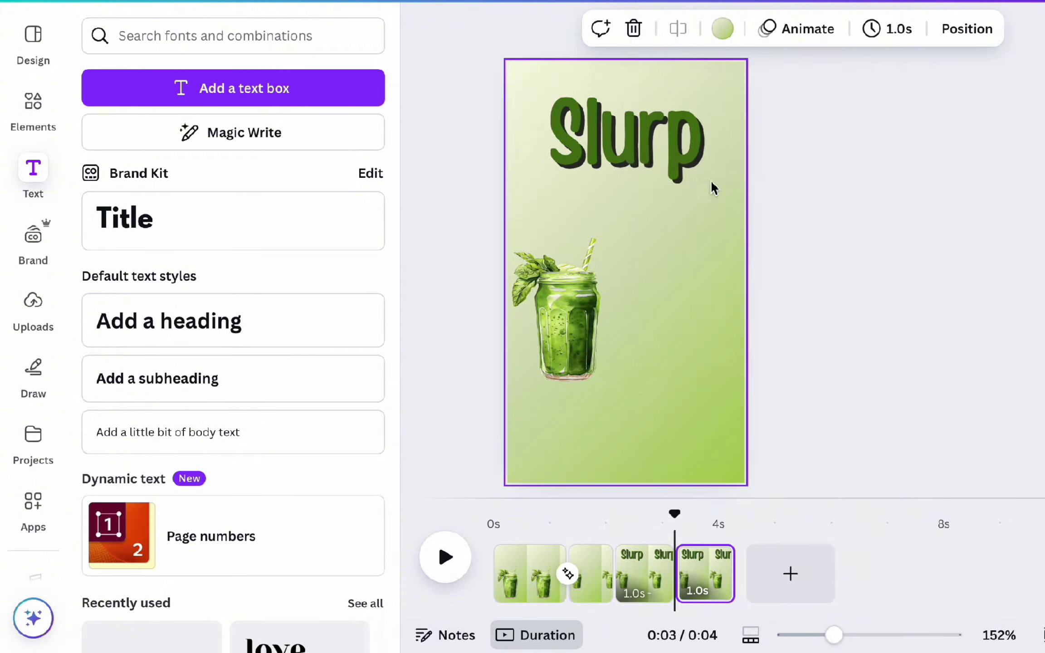
{"action": "left_click_drag", "start_coordinate": [676, 517], "coordinate": [691, 516]}
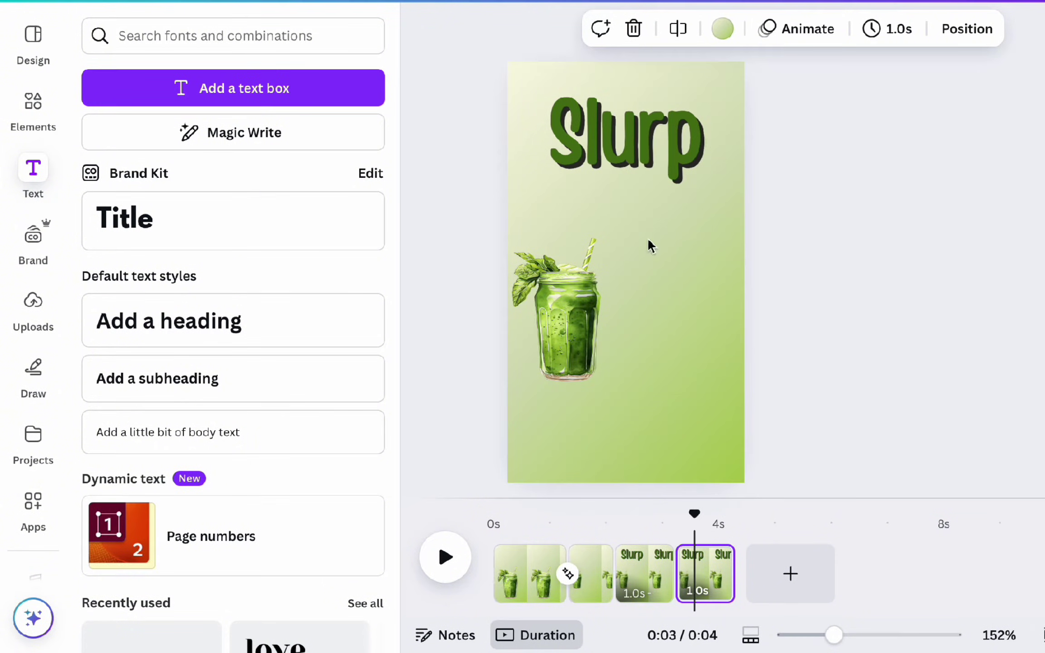
Remove the Burst animation from the Slurp title on page four.
{"action": "left_click", "coordinate": [647, 179]}
{"action": "left_click", "coordinate": [1011, 30]}
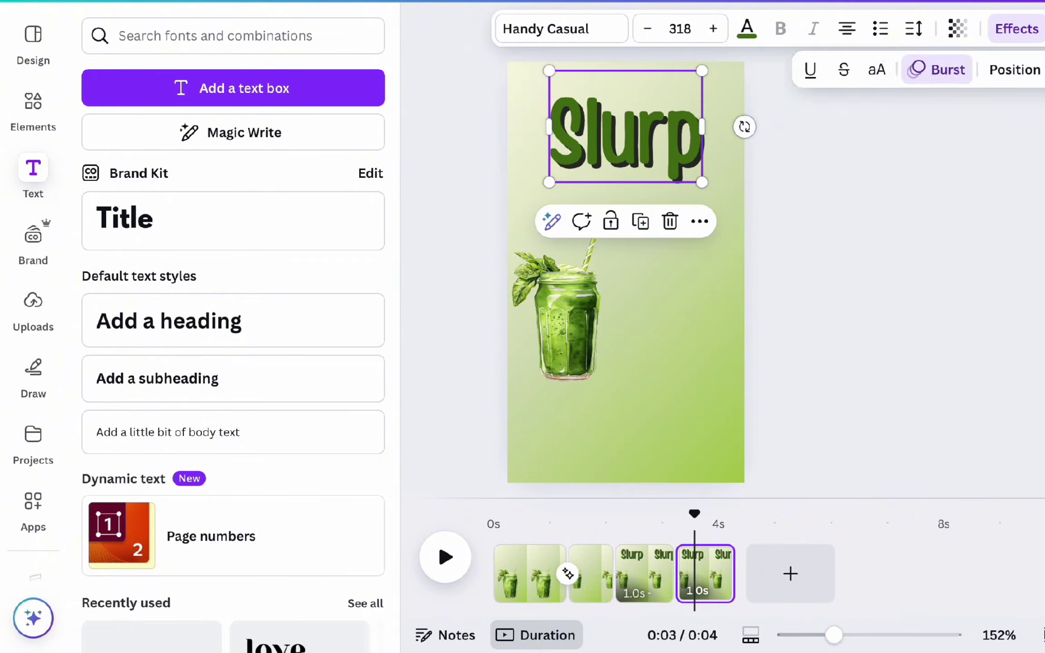
{"action": "left_click", "coordinate": [945, 72]}
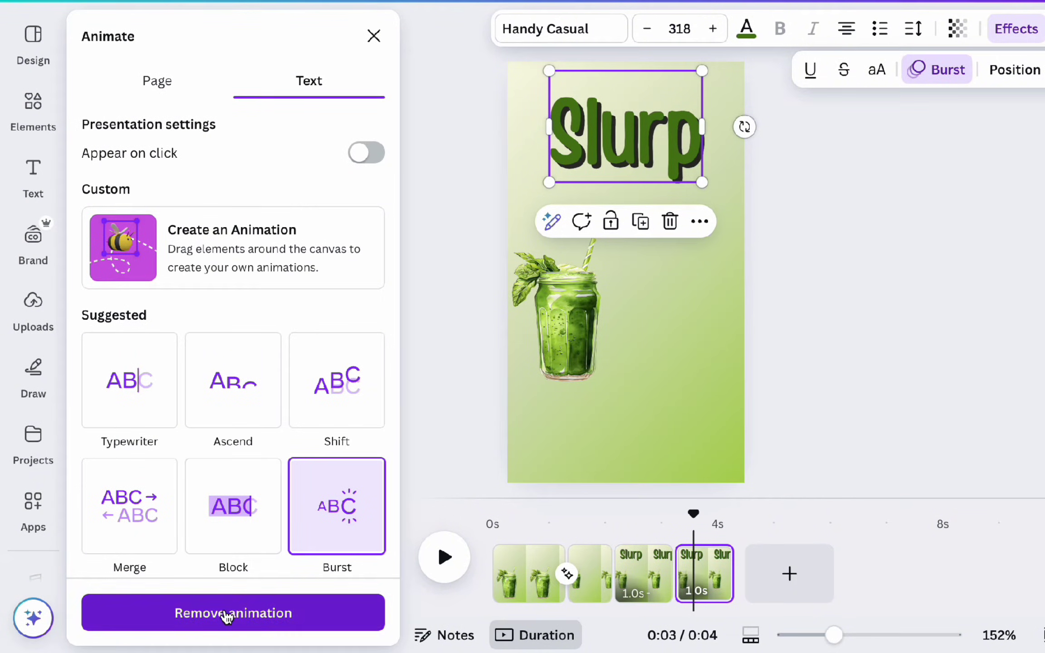
{"action": "left_click", "coordinate": [221, 611]}
{"action": "left_click", "coordinate": [33, 177]}
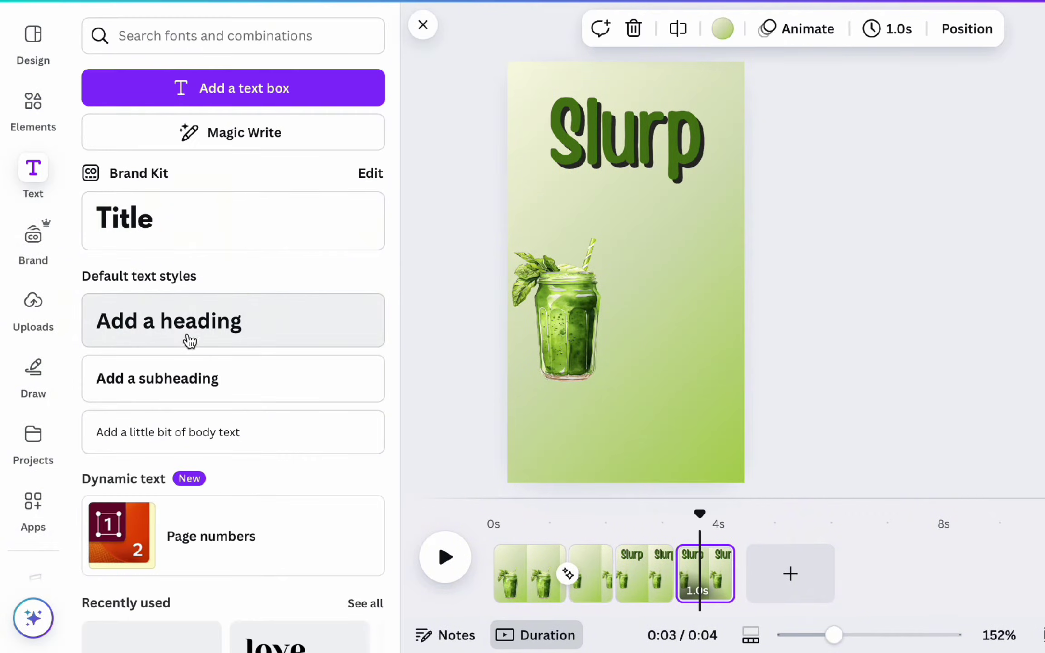
Add a 'Your Smoothie' heading sized under Slurp, in Ananias font with a Block animation.
{"action": "left_click", "coordinate": [186, 336]}
{"action": "type", "text": "Your Smoothie"}
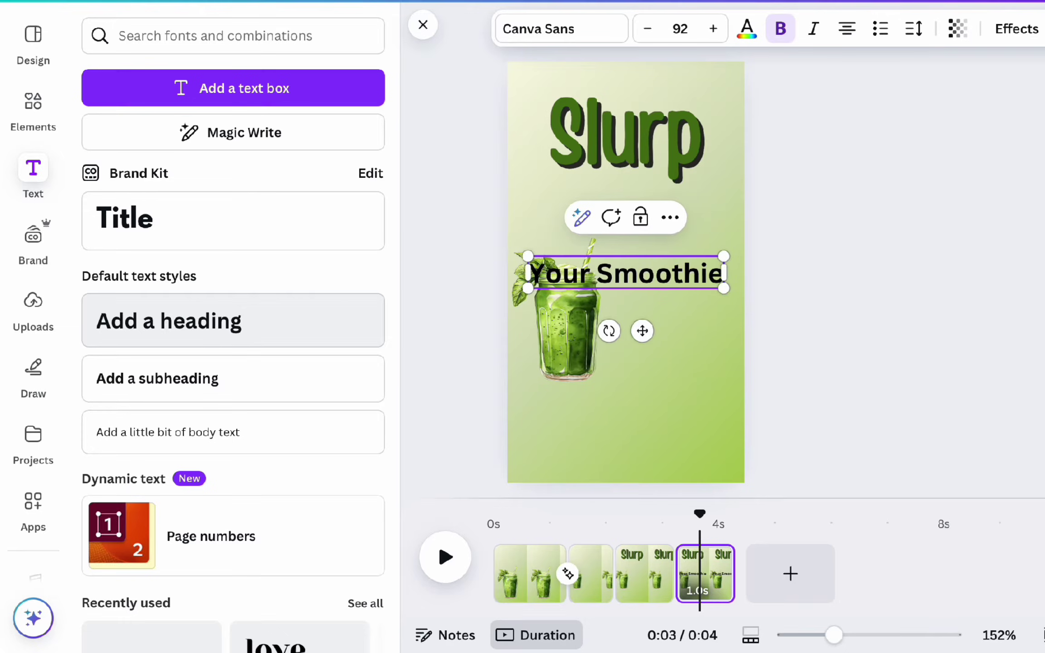
{"action": "left_click_drag", "start_coordinate": [719, 288], "coordinate": [629, 274]}
{"action": "left_click_drag", "start_coordinate": [592, 313], "coordinate": [631, 230]}
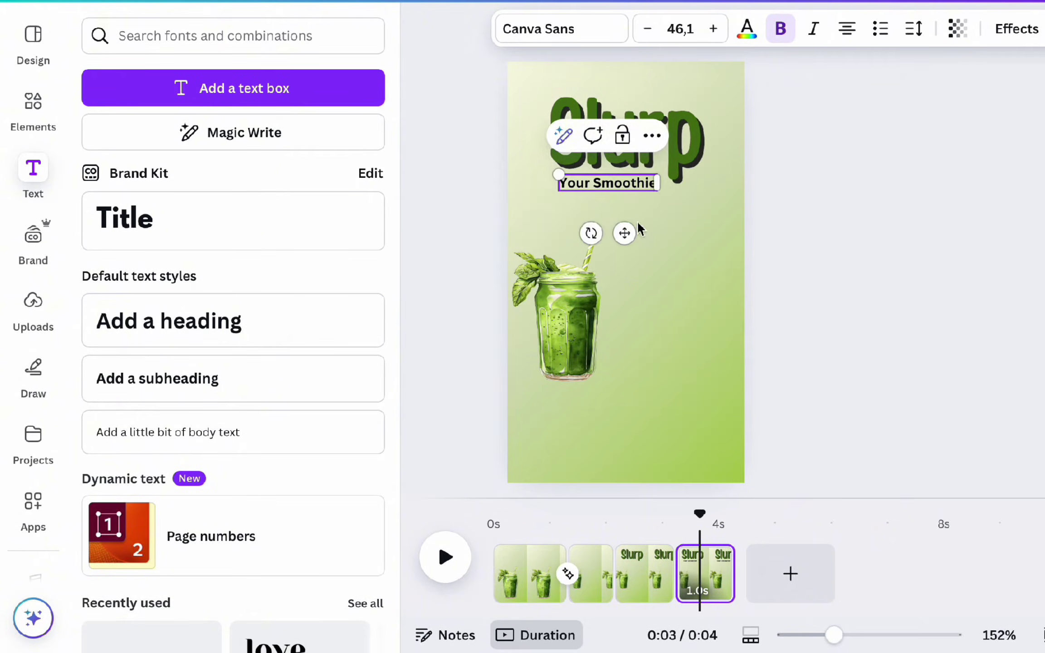
{"action": "left_click_drag", "start_coordinate": [559, 175], "coordinate": [548, 172]}
{"action": "left_click_drag", "start_coordinate": [619, 233], "coordinate": [628, 233]}
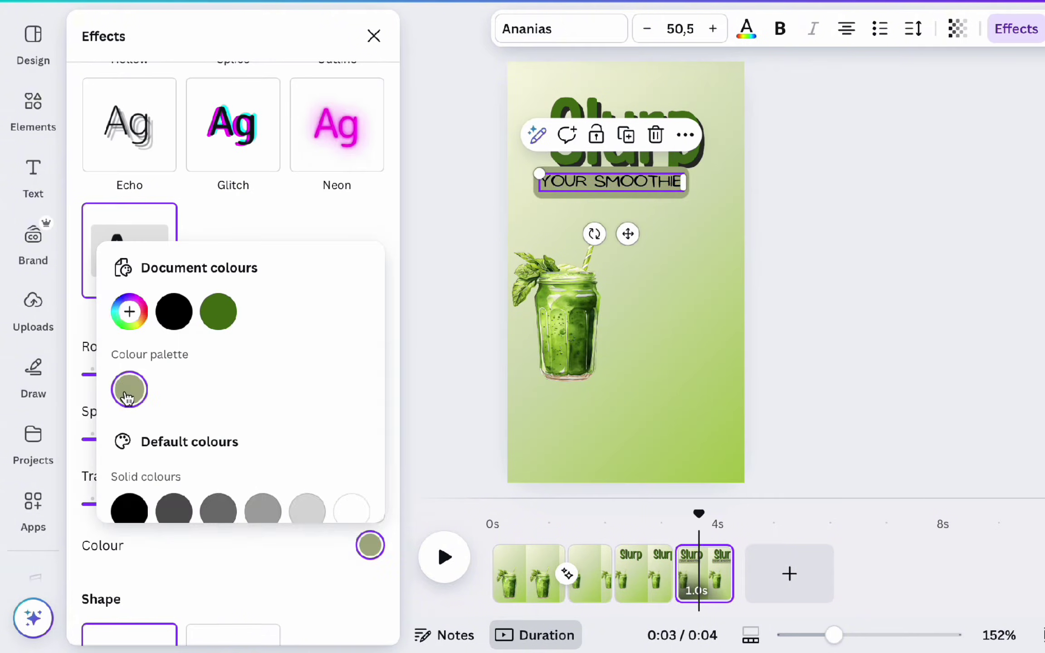
{"action": "left_click", "coordinate": [129, 311]}
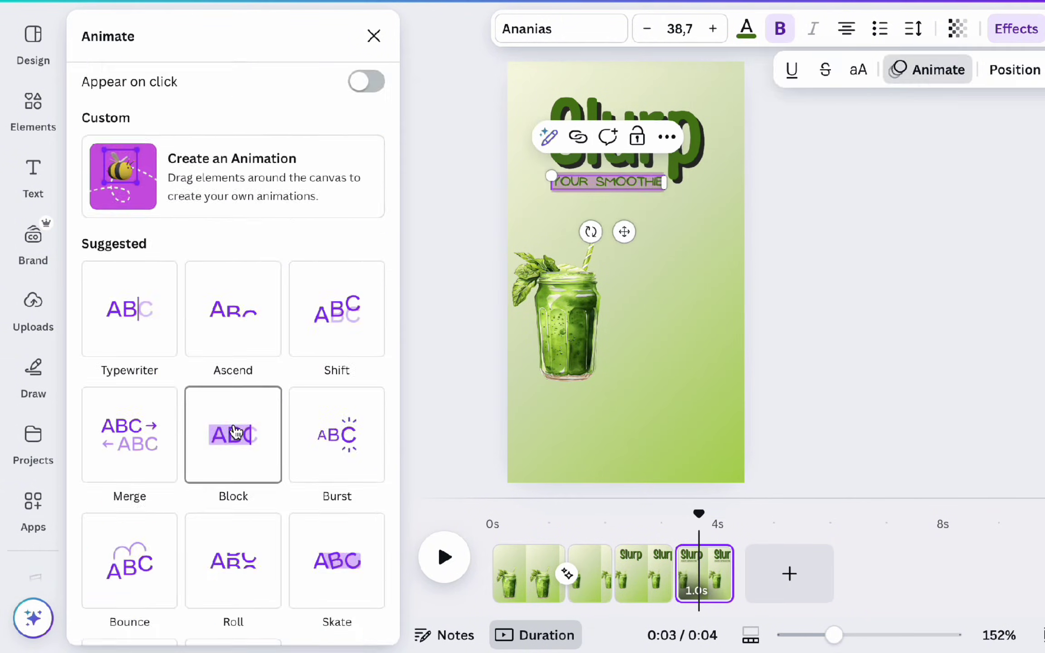
{"action": "left_click_drag", "start_coordinate": [697, 528], "coordinate": [689, 528]}
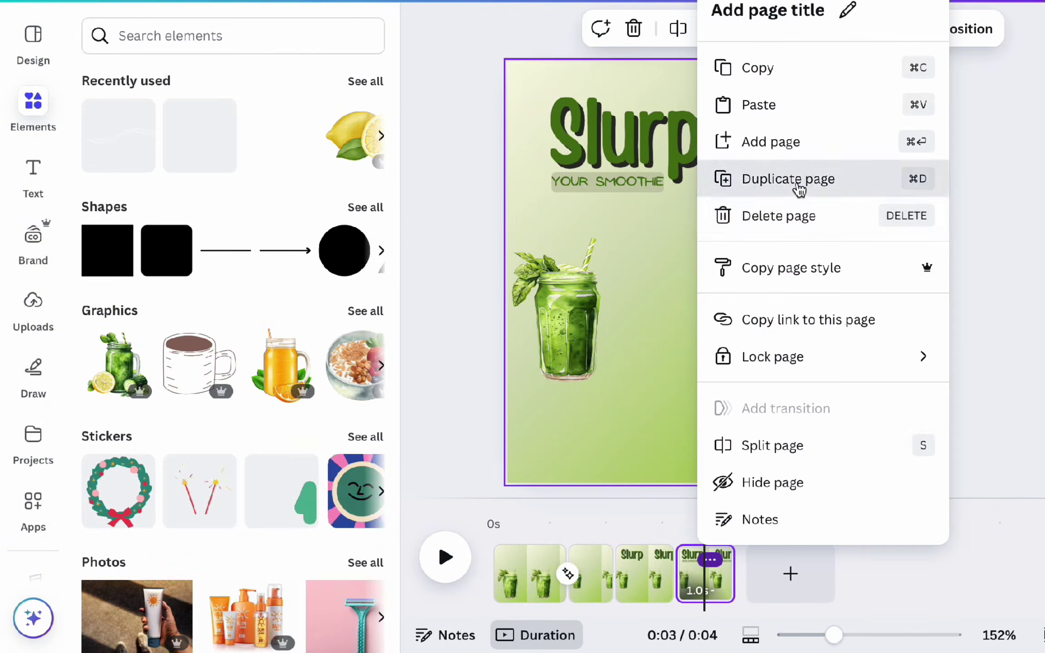
Duplicate the fourth page to create a fifth page and preview it.
{"action": "left_click", "coordinate": [797, 180]}
{"action": "left_click_drag", "start_coordinate": [734, 517], "coordinate": [750, 542]}
{"action": "left_click", "coordinate": [819, 390]}
Remove the animations from the title, subtitle and jar, then shift the jar down-right.
{"action": "left_click_drag", "start_coordinate": [808, 475], "coordinate": [462, 63]}
{"action": "left_click", "coordinate": [1043, 29]}
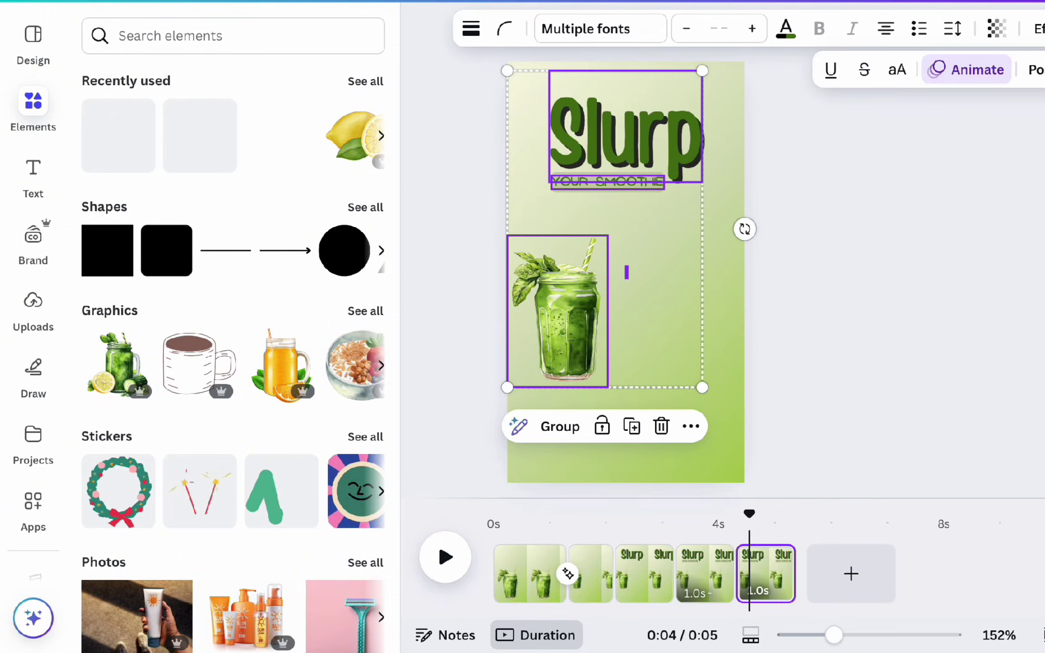
{"action": "left_click", "coordinate": [993, 70]}
{"action": "left_click", "coordinate": [186, 608]}
{"action": "left_click", "coordinate": [570, 325]}
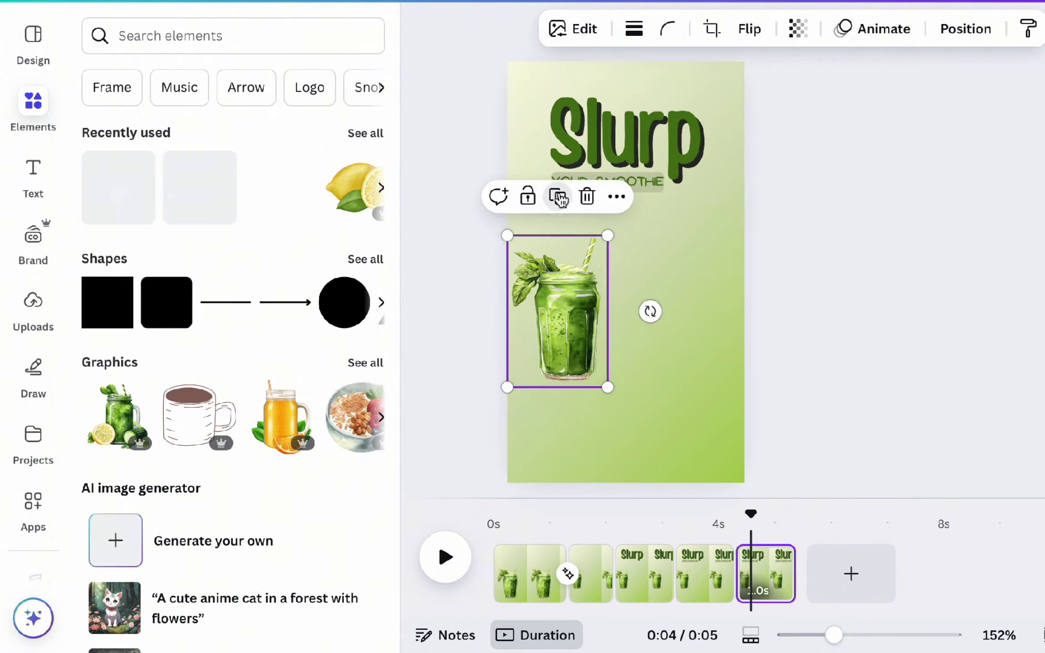
{"action": "left_click_drag", "start_coordinate": [570, 325], "coordinate": [671, 378]}
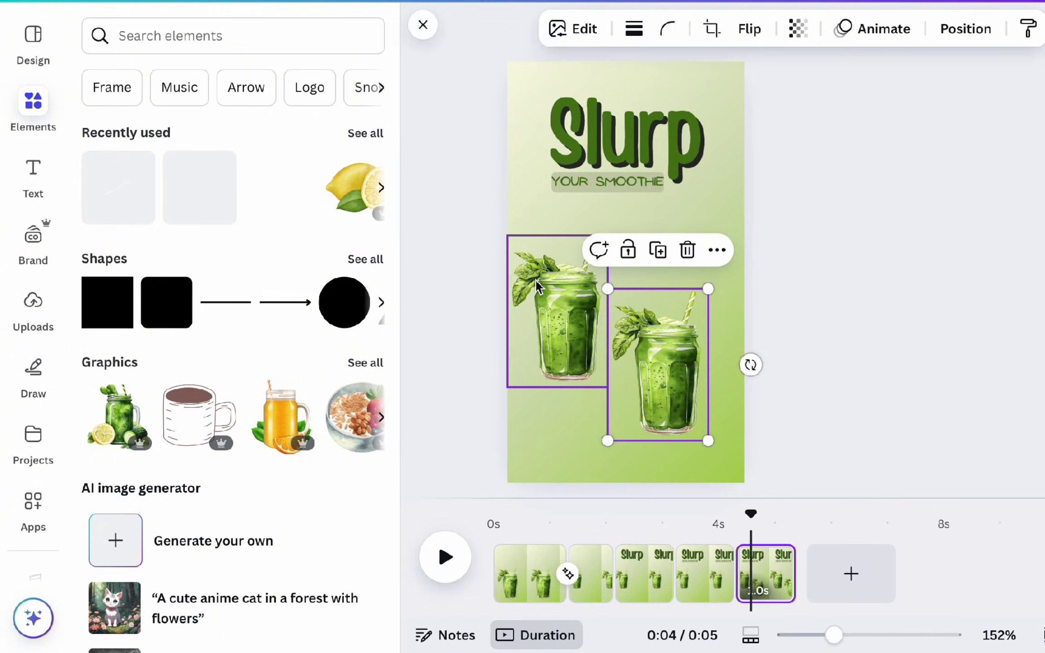
Search elements for 'lemon' and add a small lemon slice photo, discarding two other lemon graphics.
{"action": "left_click", "coordinate": [176, 36]}
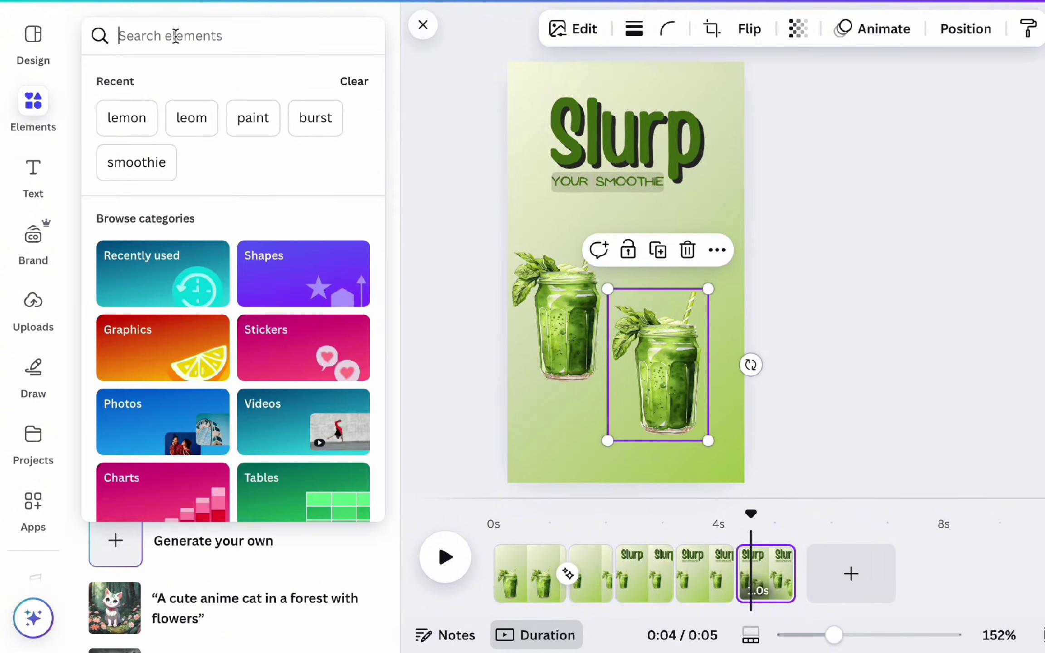
{"action": "type", "text": "lemon"}
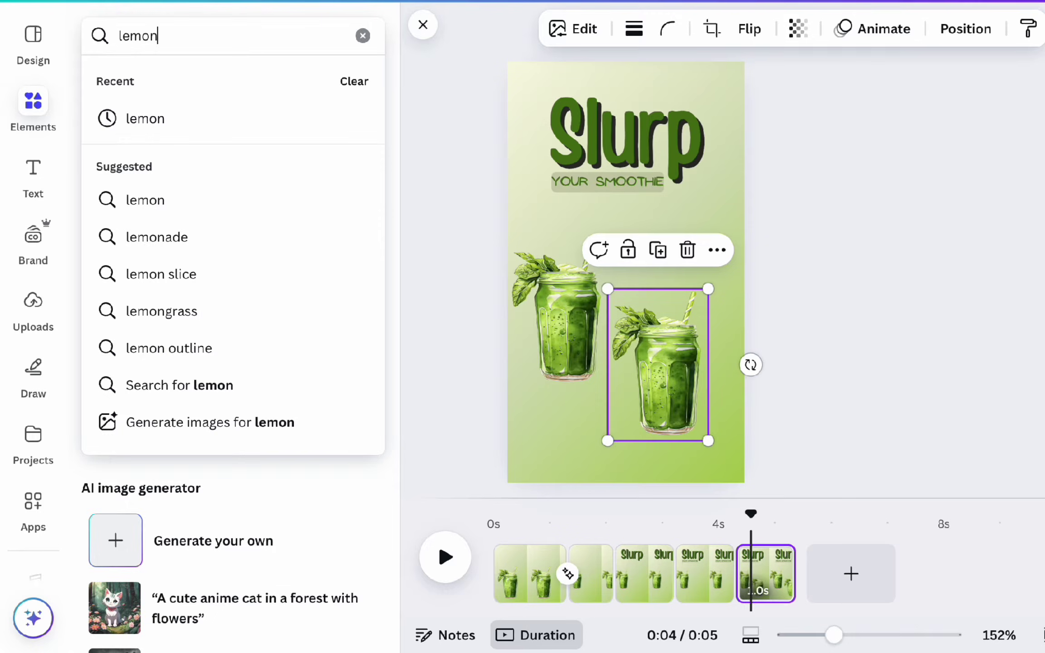
{"action": "key", "text": "Return"}
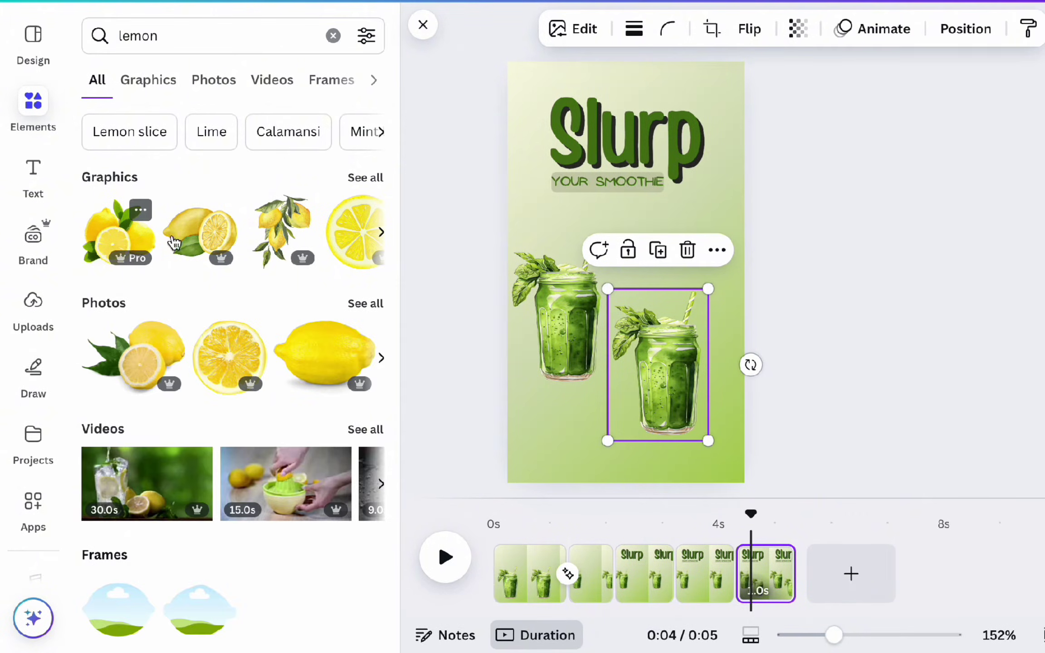
{"action": "left_click", "coordinate": [175, 242]}
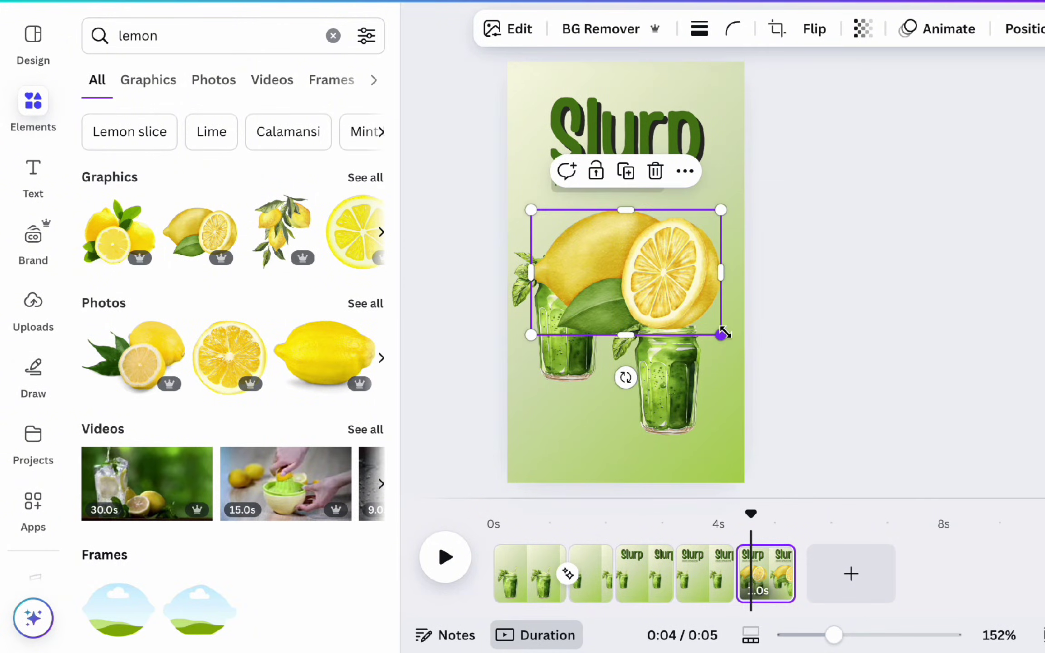
{"action": "left_click_drag", "start_coordinate": [724, 333], "coordinate": [583, 223]}
{"action": "key", "text": "Delete"}
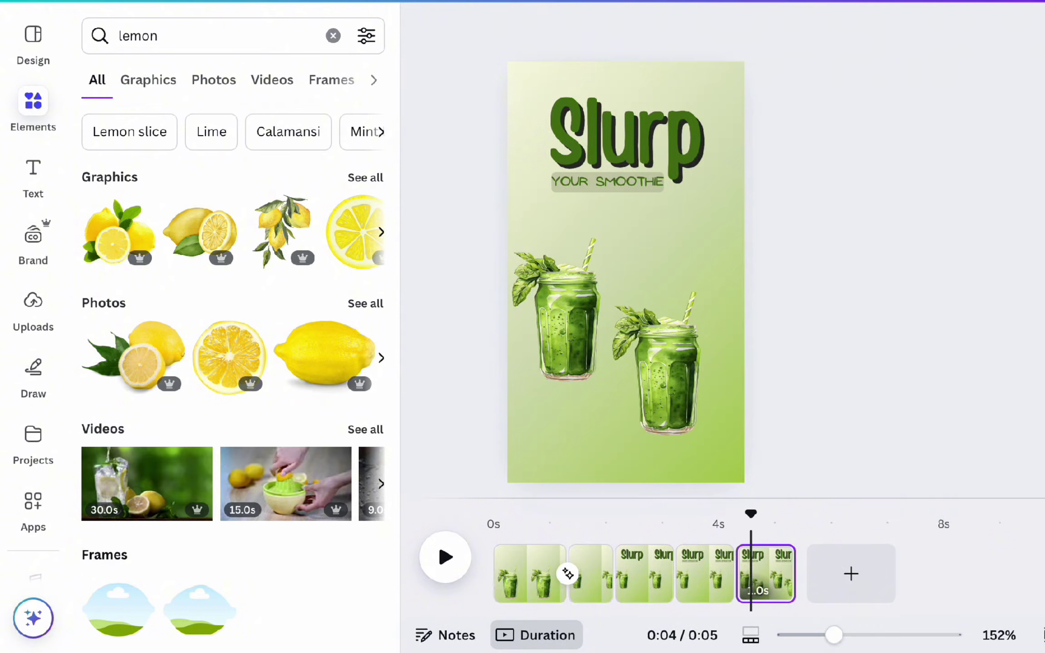
{"action": "left_click", "coordinate": [349, 234]}
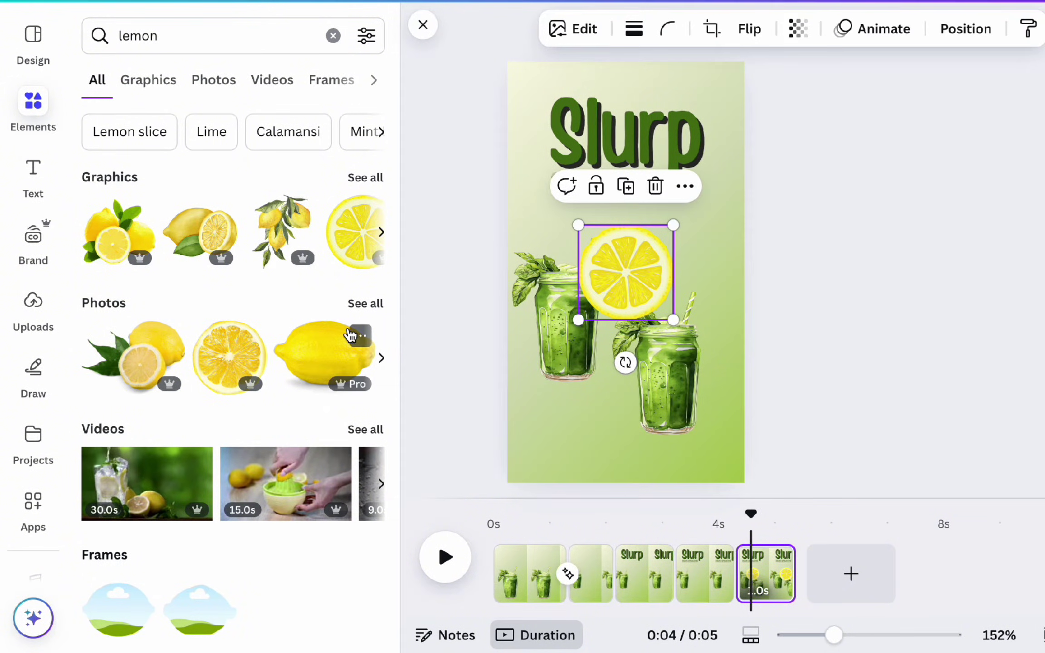
{"action": "key", "text": "Delete"}
{"action": "left_click", "coordinate": [218, 349]}
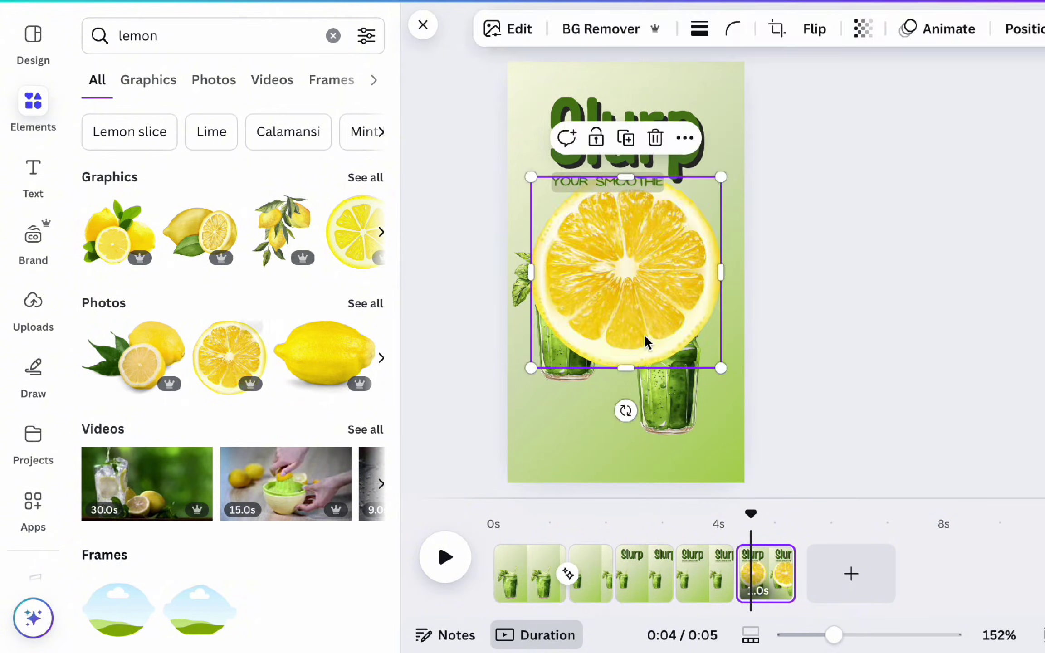
{"action": "left_click_drag", "start_coordinate": [720, 366], "coordinate": [550, 338]}
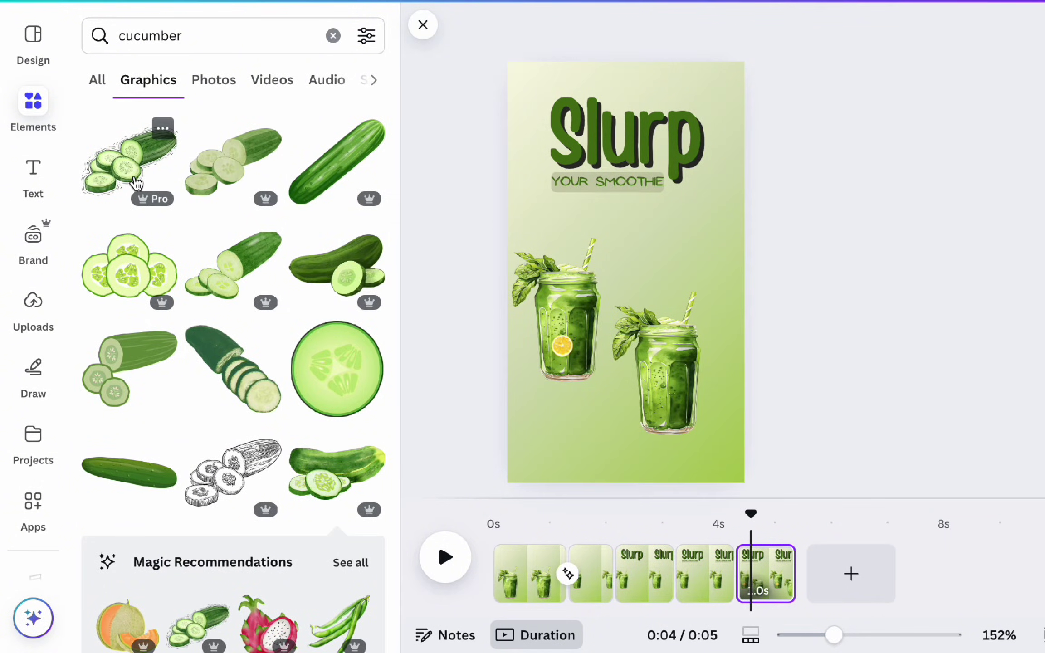
Shrink cucumber and mint pieces onto the left jar and slide the second jar over it.
{"action": "left_click", "coordinate": [118, 167]}
{"action": "left_click_drag", "start_coordinate": [721, 340], "coordinate": [570, 301]}
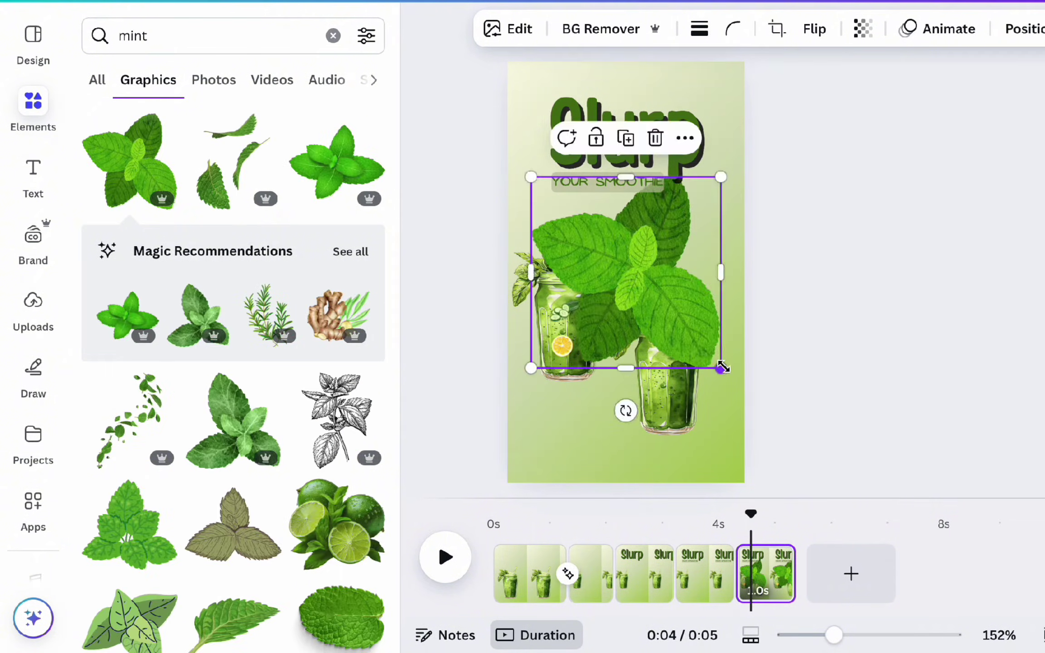
{"action": "left_click_drag", "start_coordinate": [723, 368], "coordinate": [577, 311]}
{"action": "left_click_drag", "start_coordinate": [679, 387], "coordinate": [577, 334]}
In Position > Layers, move the jar above the ingredient layers.
{"action": "left_click", "coordinate": [967, 32]}
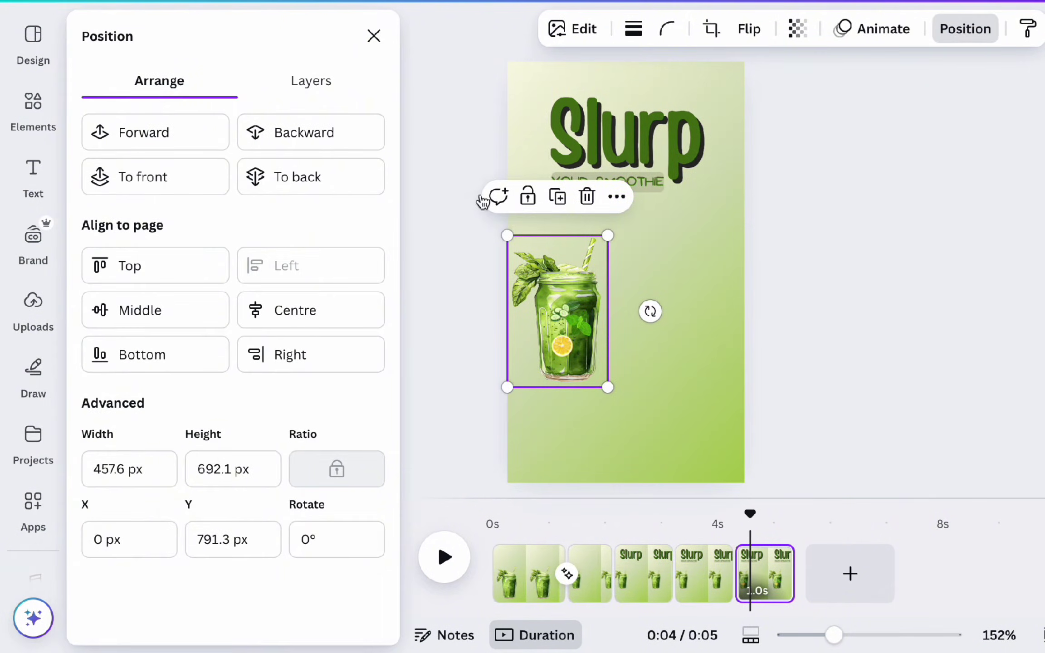
{"action": "left_click", "coordinate": [310, 86]}
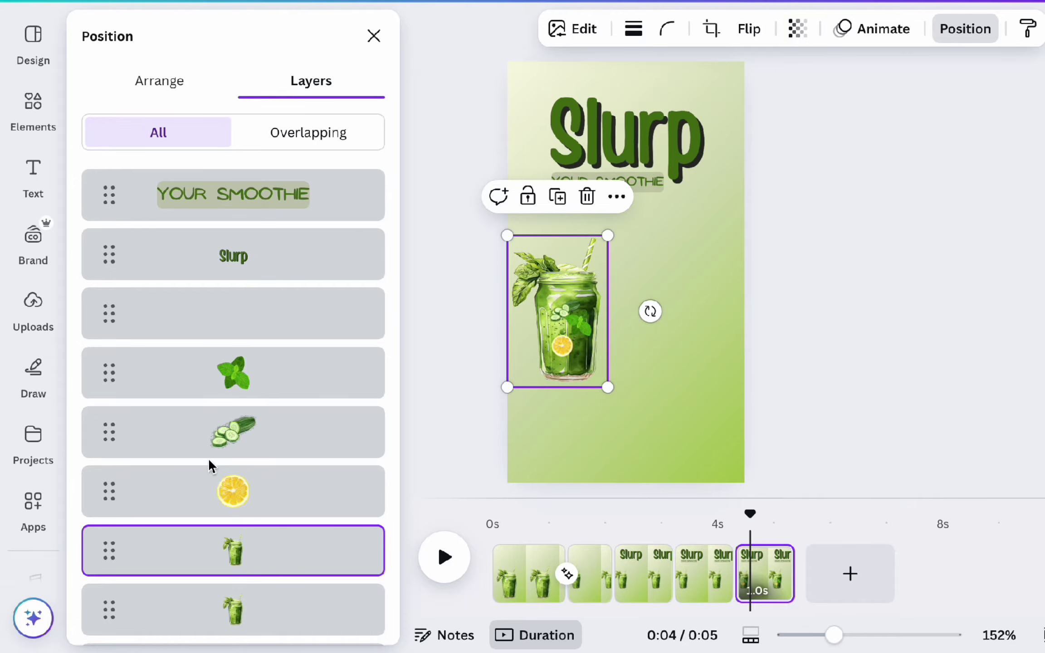
{"action": "left_click_drag", "start_coordinate": [231, 556], "coordinate": [227, 313]}
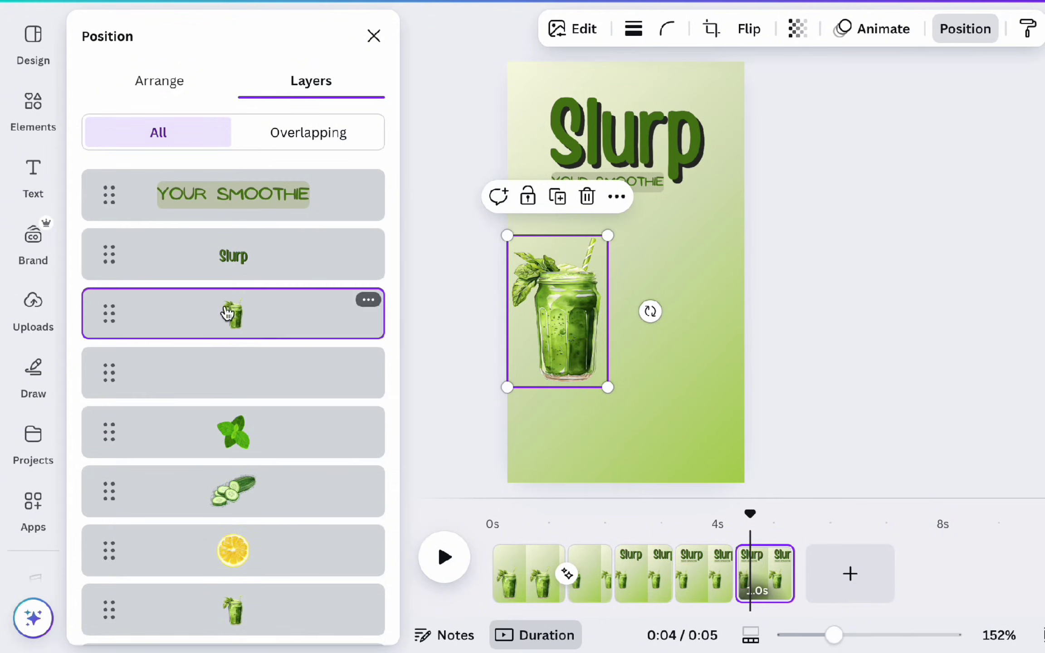
Duplicate the fifth page into a sixth and reposition the jar so the lemon slice shows beside it.
{"action": "right_click", "coordinate": [613, 283]}
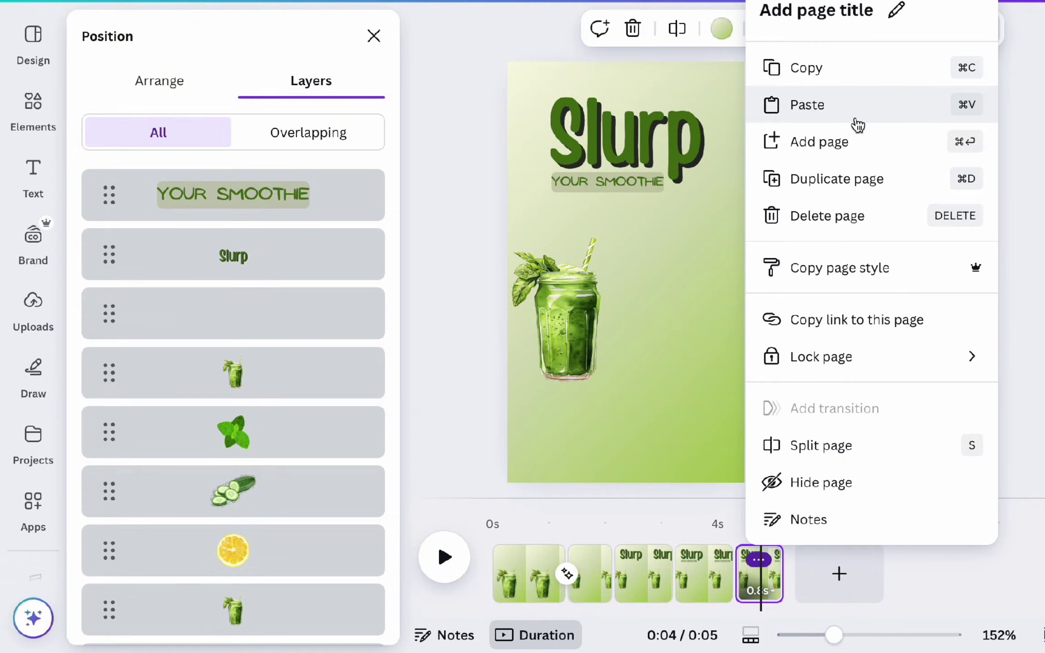
{"action": "left_click", "coordinate": [826, 179]}
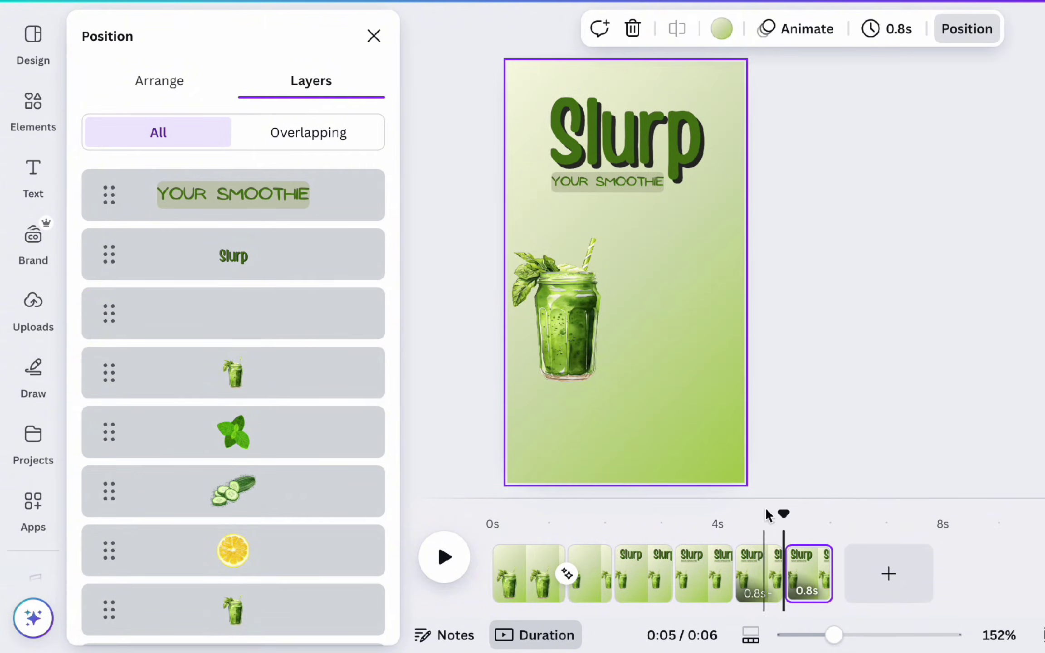
{"action": "left_click", "coordinate": [806, 588]}
{"action": "left_click", "coordinate": [583, 331]}
{"action": "left_click_drag", "start_coordinate": [579, 326], "coordinate": [567, 440]}
{"action": "left_click_drag", "start_coordinate": [564, 349], "coordinate": [626, 306]}
{"action": "left_click_drag", "start_coordinate": [551, 414], "coordinate": [567, 302]}
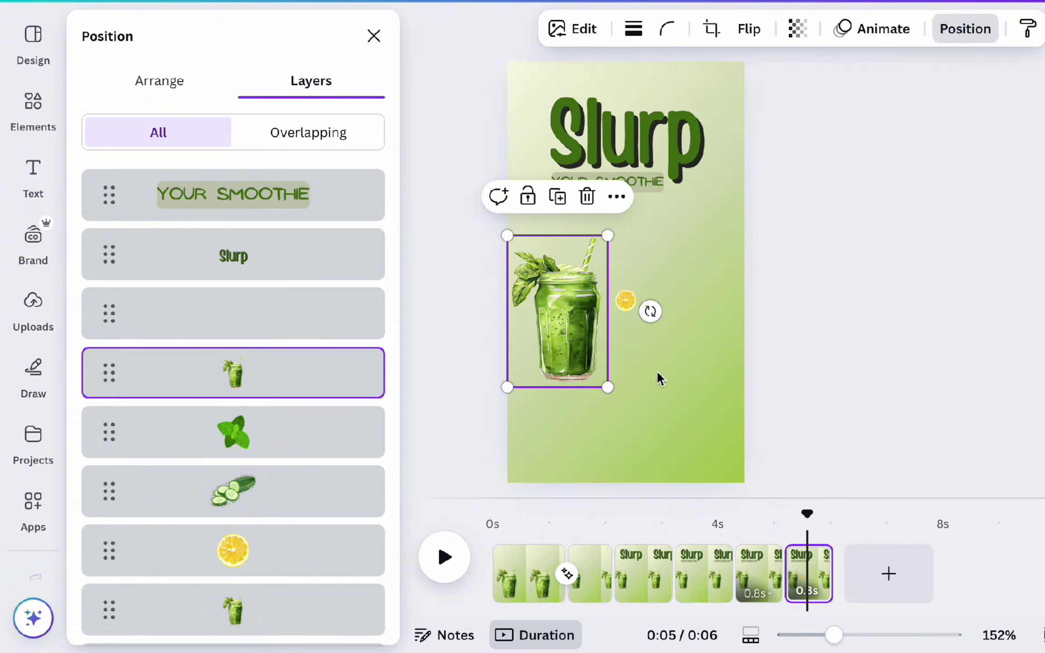
{"action": "left_click", "coordinate": [783, 580]}
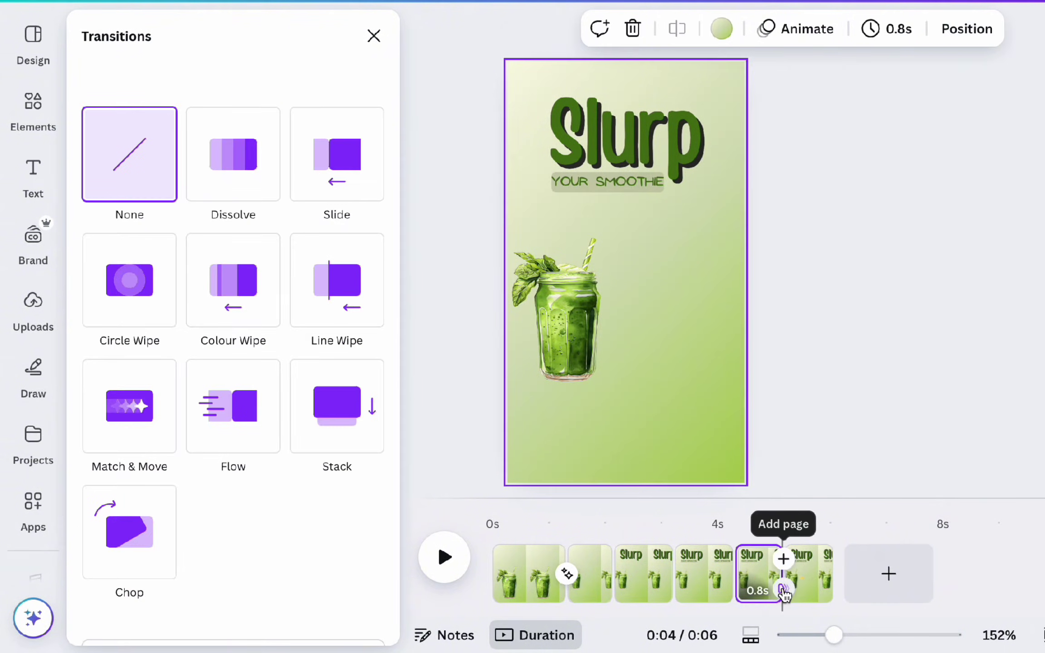
Apply Match & Move between pages five and six, preview, and duplicate the last page.
{"action": "left_click", "coordinate": [130, 440]}
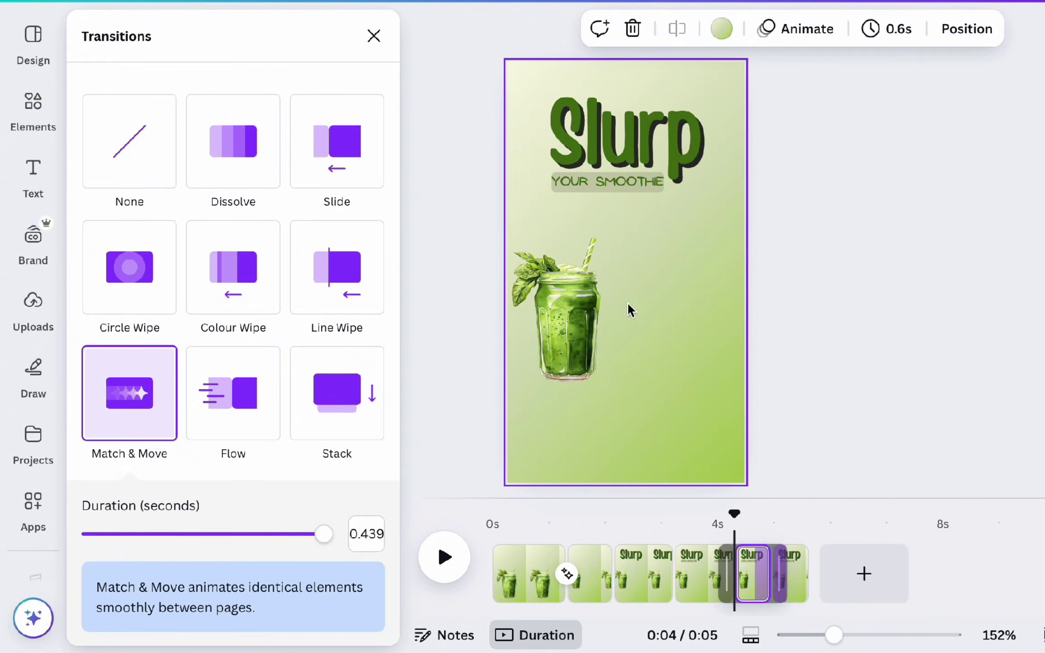
{"action": "left_click", "coordinate": [445, 558]}
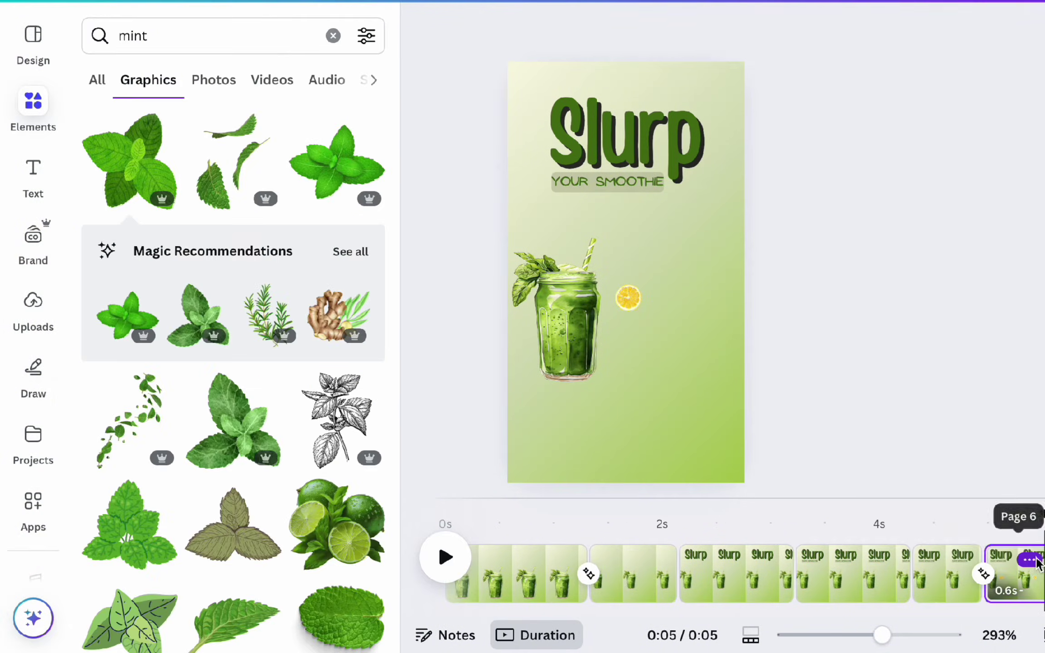
{"action": "left_click", "coordinate": [1027, 560]}
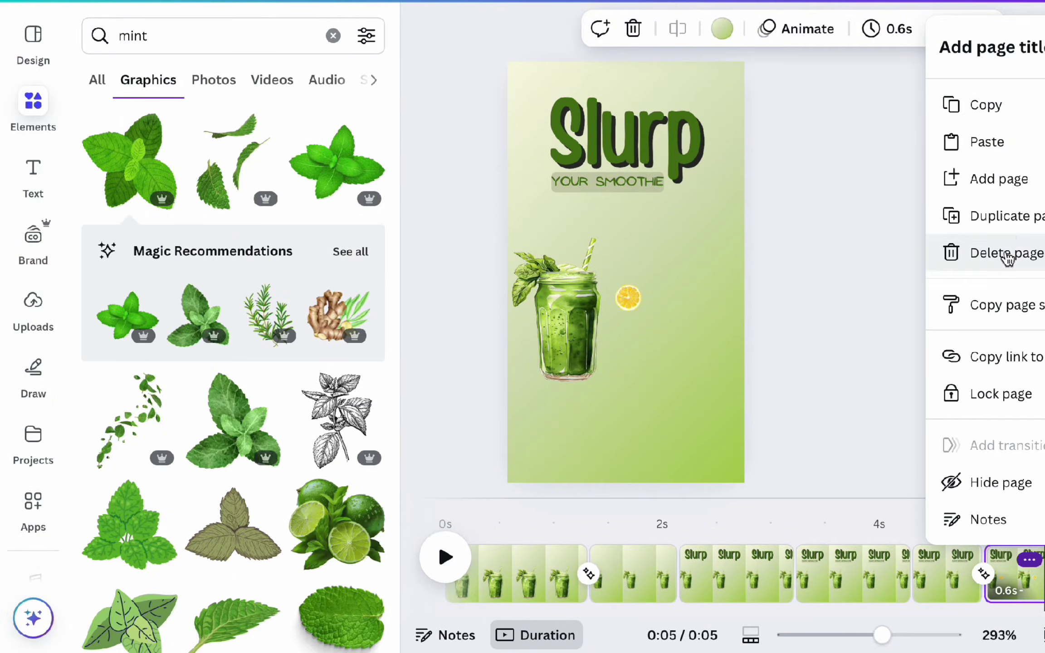
{"action": "left_click", "coordinate": [1007, 217]}
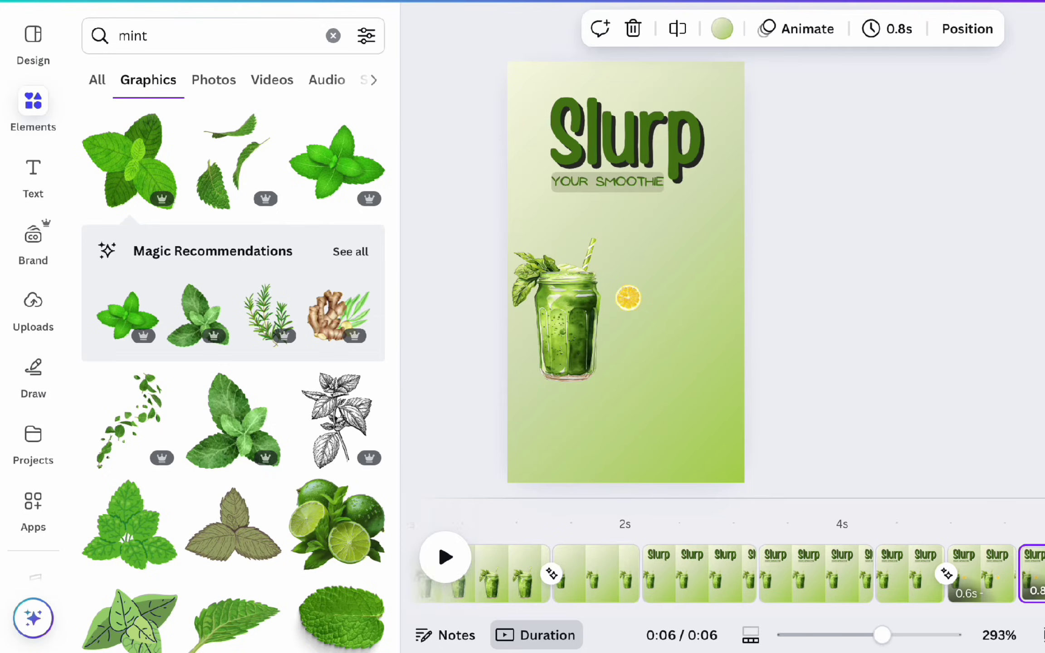
{"action": "left_click_drag", "start_coordinate": [928, 541], "coordinate": [973, 534]}
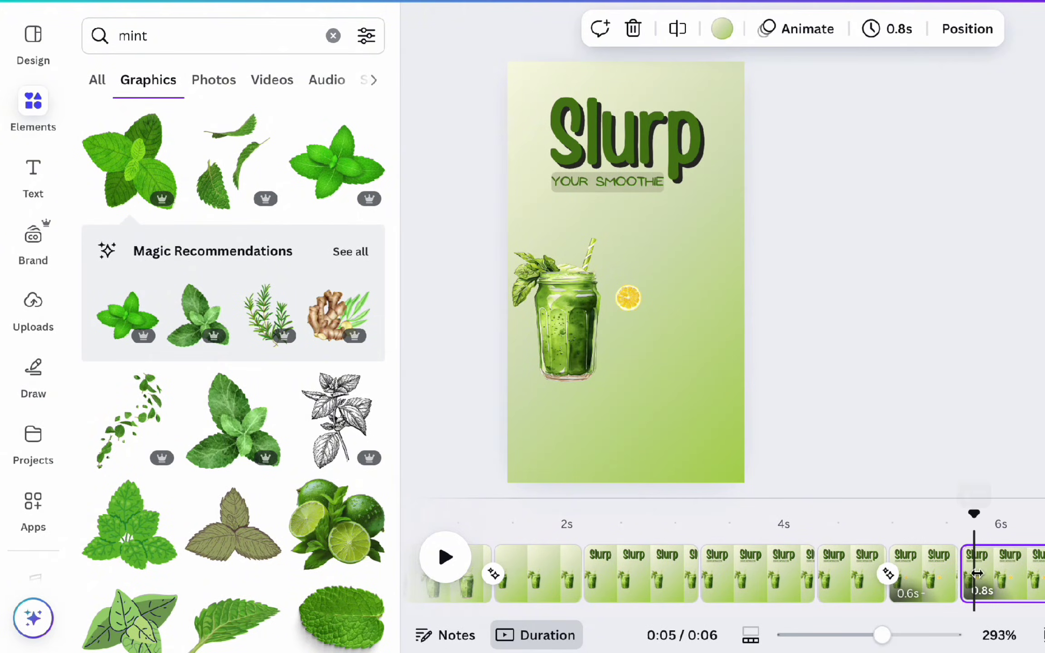
{"action": "left_click", "coordinate": [957, 558]}
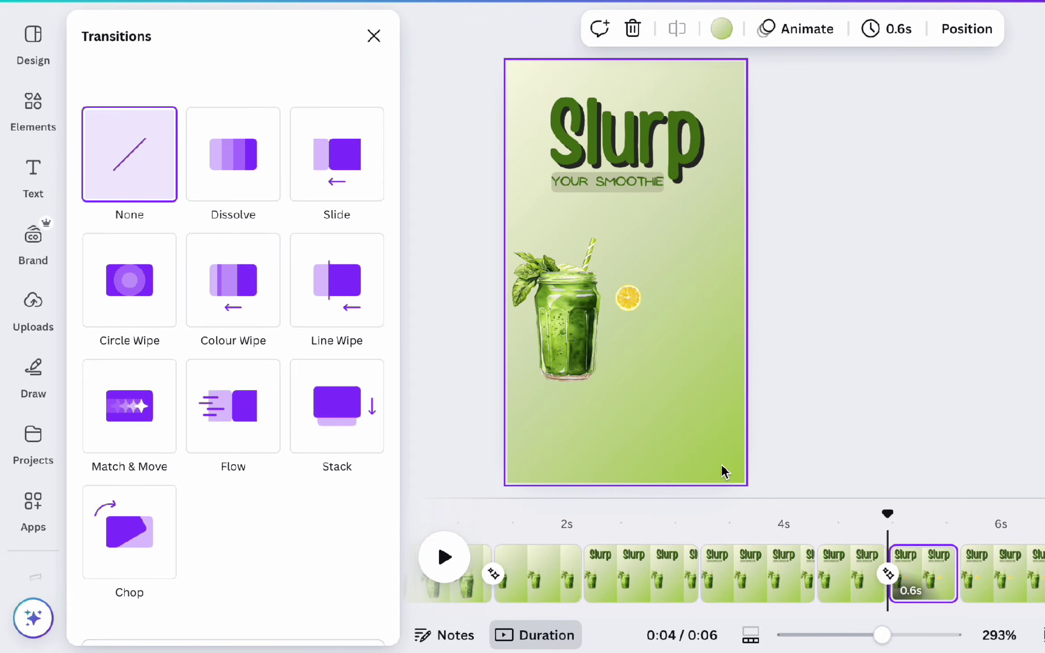
Enlarge the lemon slice beside the jar and move the jar down.
{"action": "left_click", "coordinate": [632, 303]}
{"action": "left_click_drag", "start_coordinate": [631, 301], "coordinate": [725, 274]}
{"action": "mouse_move", "coordinate": [688, 312]}
{"action": "left_mouse_down"}
{"action": "mouse_move", "coordinate": [672, 326]}
{"action": "mouse_move", "coordinate": [682, 330]}
{"action": "left_mouse_up"}
{"action": "left_click", "coordinate": [568, 330]}
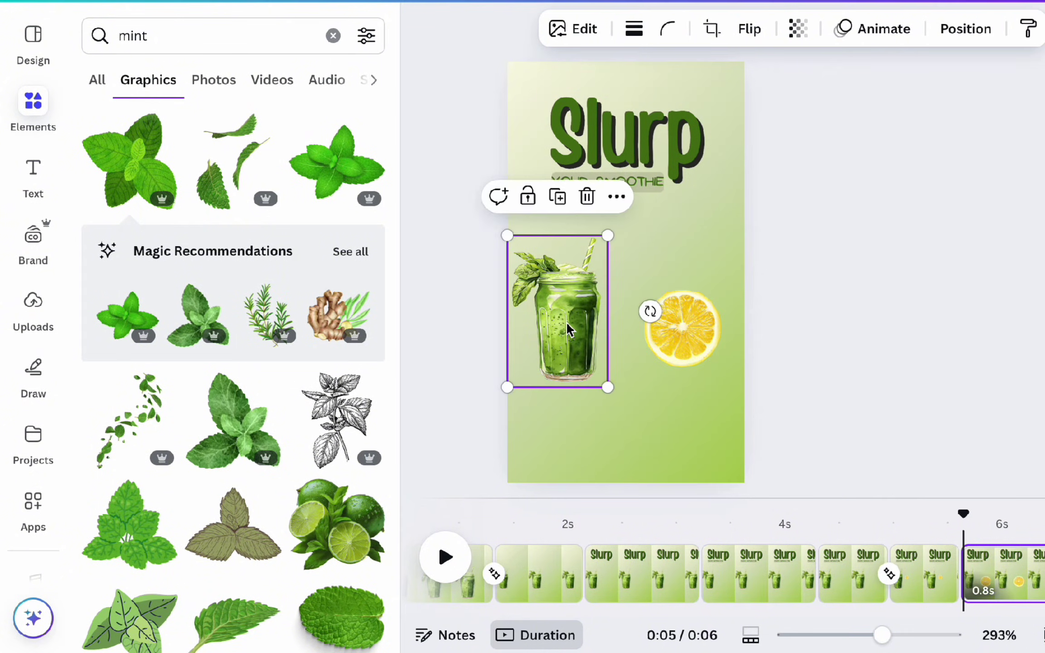
{"action": "left_click_drag", "start_coordinate": [567, 326], "coordinate": [570, 394]}
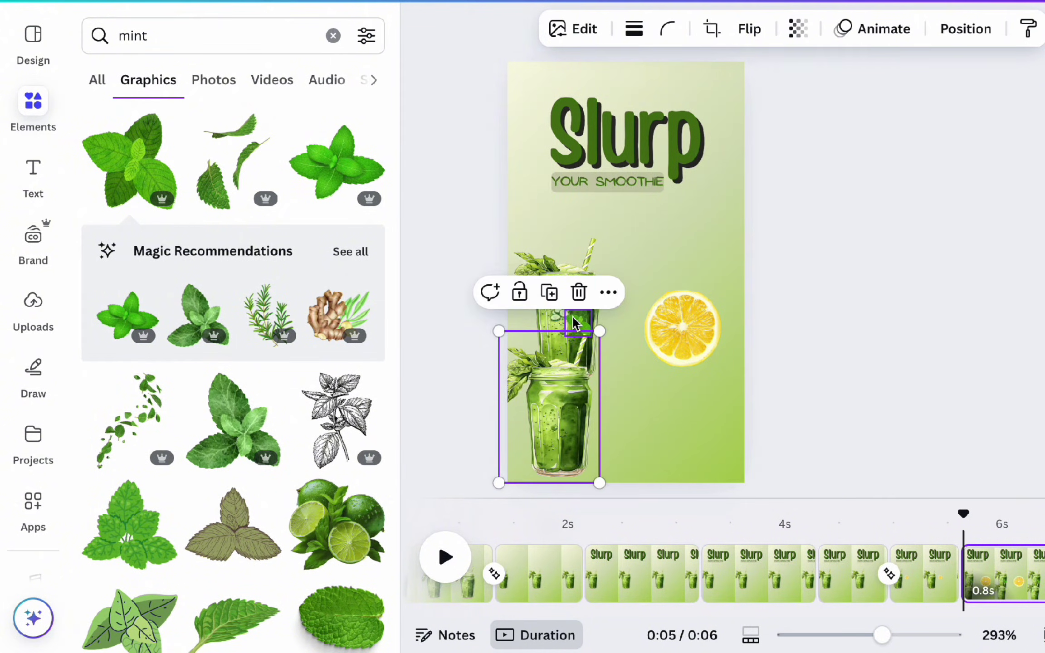
Move the mint leaf up beside the jar, restore the jar, and apply Match & Move.
{"action": "left_click", "coordinate": [575, 324]}
{"action": "left_click_drag", "start_coordinate": [577, 325], "coordinate": [654, 249]}
{"action": "left_click_drag", "start_coordinate": [583, 397], "coordinate": [583, 300]}
{"action": "left_click", "coordinate": [960, 589]}
{"action": "left_click", "coordinate": [136, 405]}
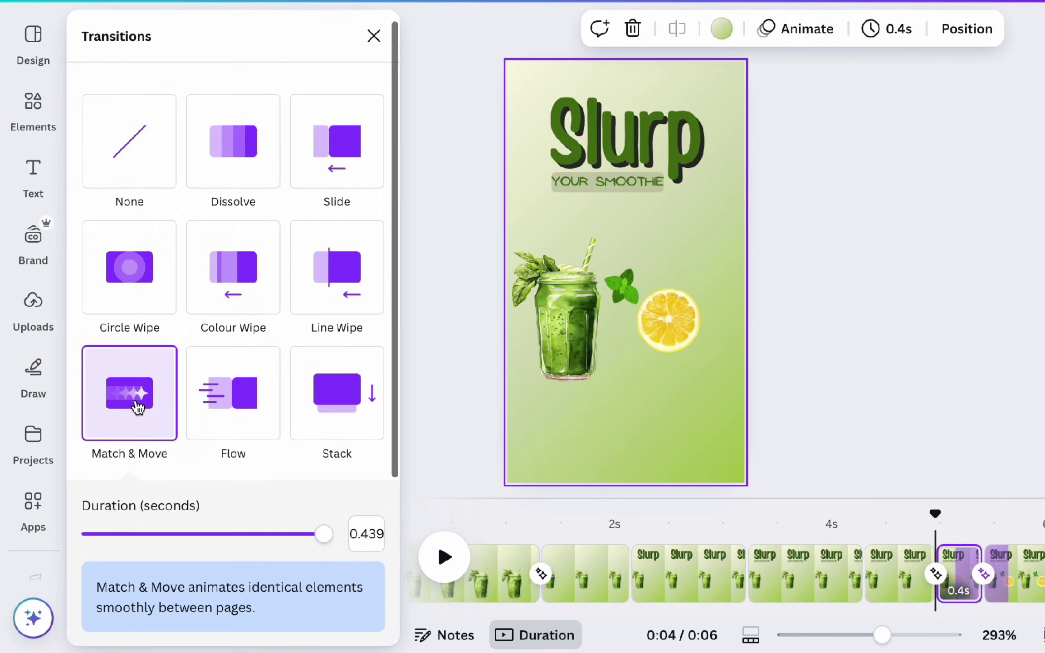
{"action": "left_click_drag", "start_coordinate": [972, 526], "coordinate": [1021, 523]}
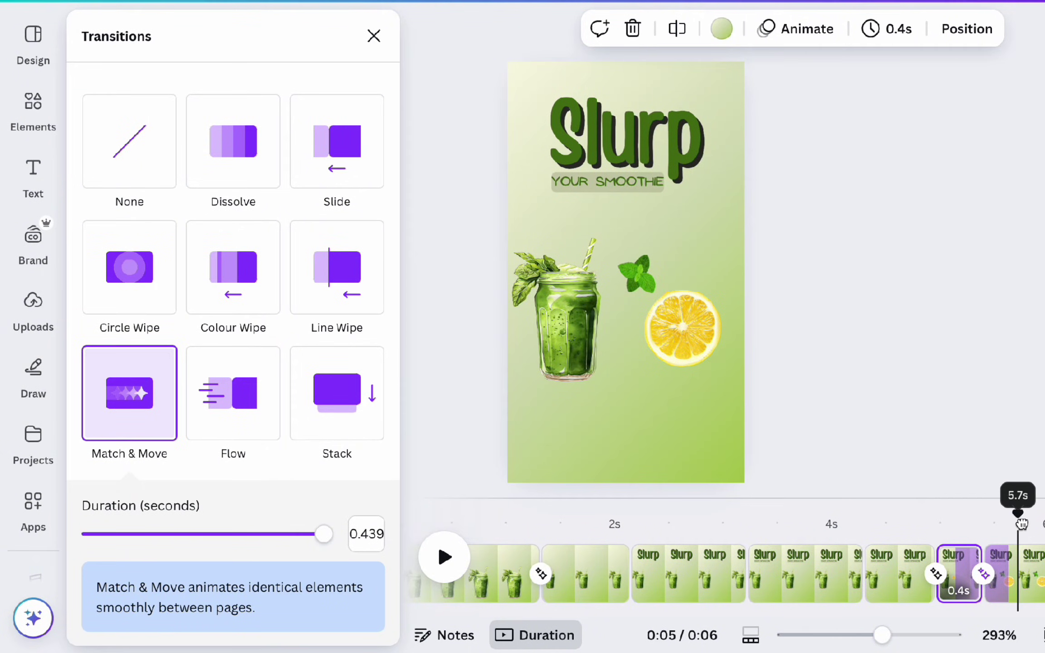
Duplicate page 7, dropping the lemon below an enlarged mint sprig and shifting the glass left.
{"action": "left_click", "coordinate": [1038, 570]}
{"action": "left_click", "coordinate": [1032, 560]}
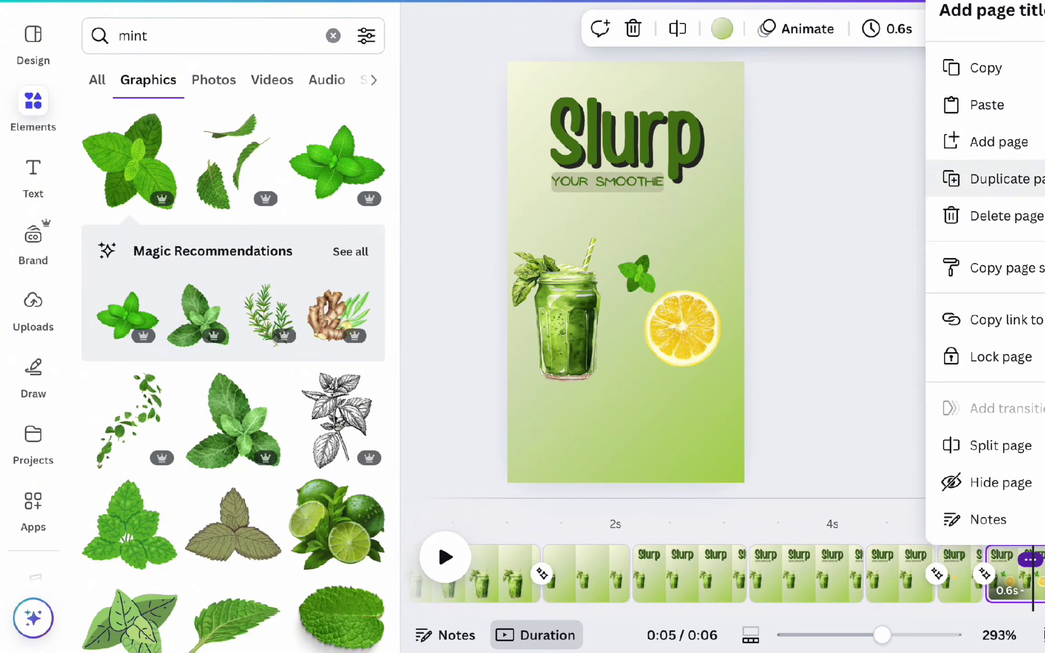
{"action": "left_click", "coordinate": [1009, 178]}
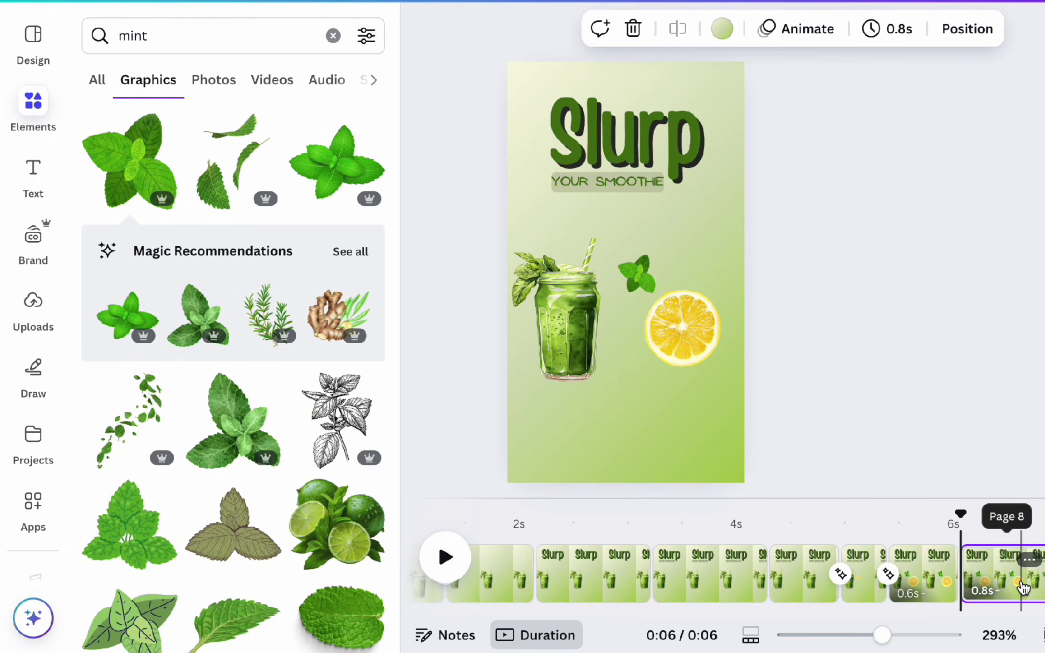
{"action": "left_click", "coordinate": [700, 335]}
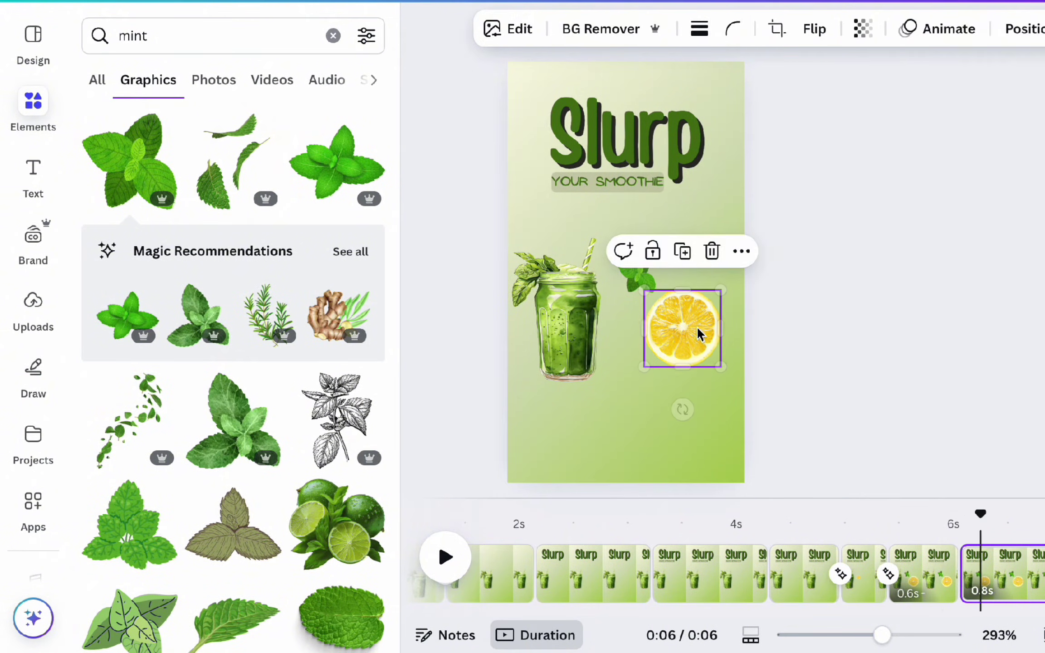
{"action": "left_click_drag", "start_coordinate": [721, 288], "coordinate": [625, 396]}
{"action": "left_click", "coordinate": [649, 271]}
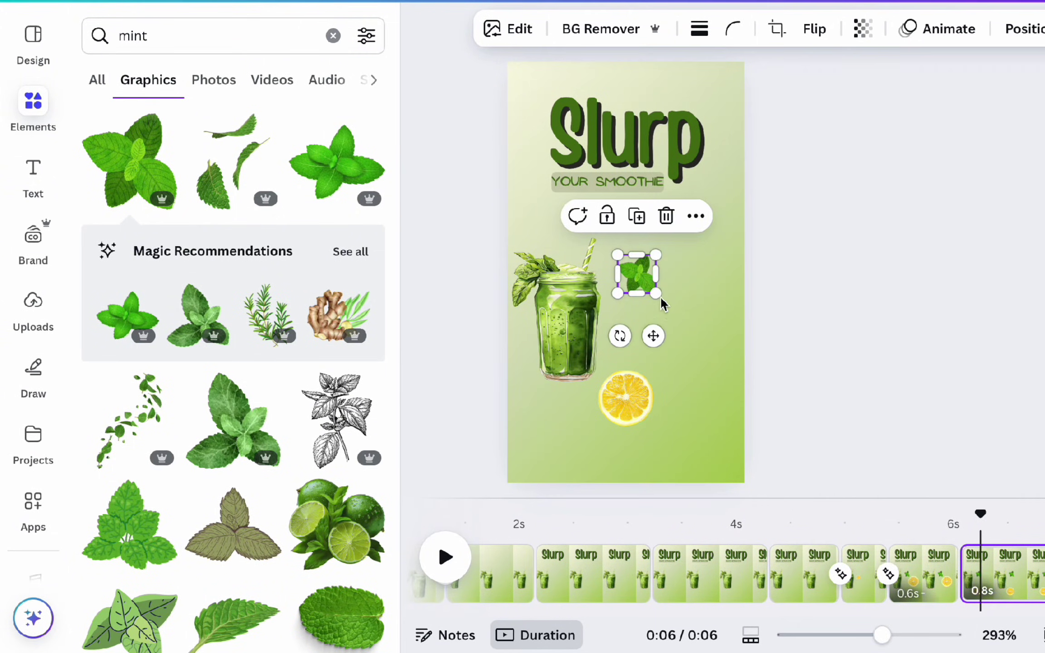
{"action": "left_click_drag", "start_coordinate": [660, 299], "coordinate": [681, 332]}
{"action": "left_click", "coordinate": [588, 333]}
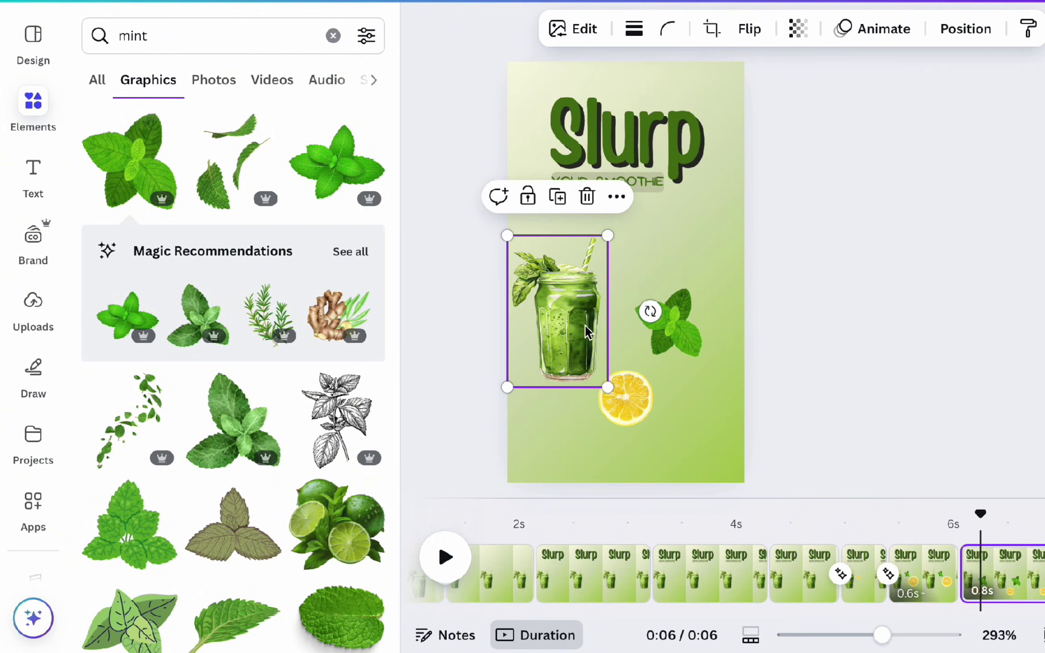
{"action": "left_click_drag", "start_coordinate": [588, 333], "coordinate": [663, 242]}
{"action": "left_click", "coordinate": [575, 320]}
{"action": "left_click_drag", "start_coordinate": [562, 316], "coordinate": [583, 313]}
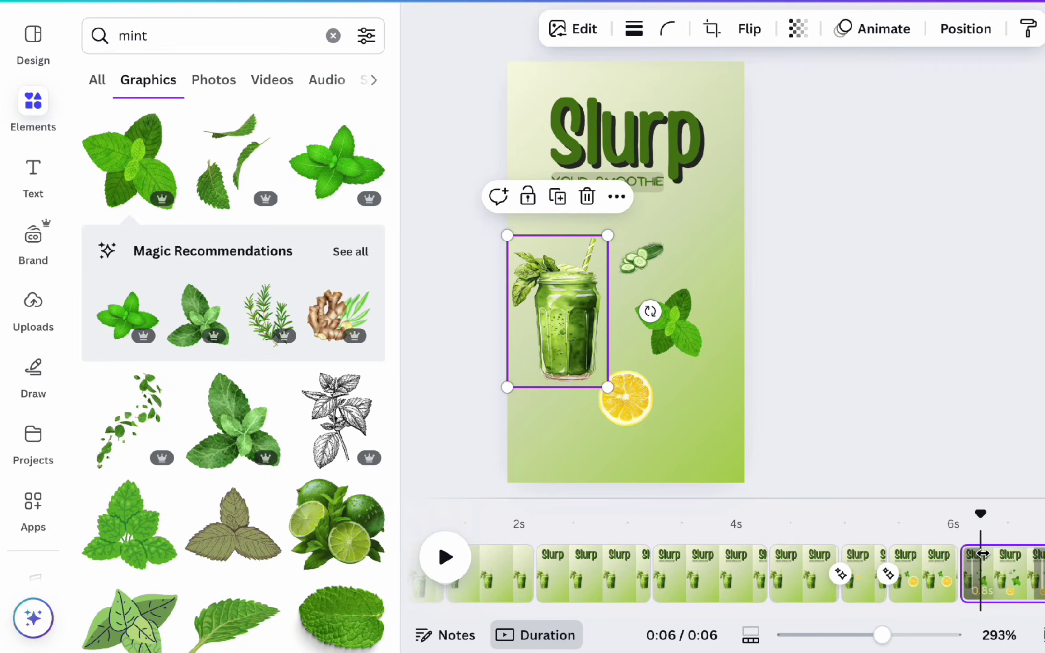
{"action": "left_click", "coordinate": [958, 574]}
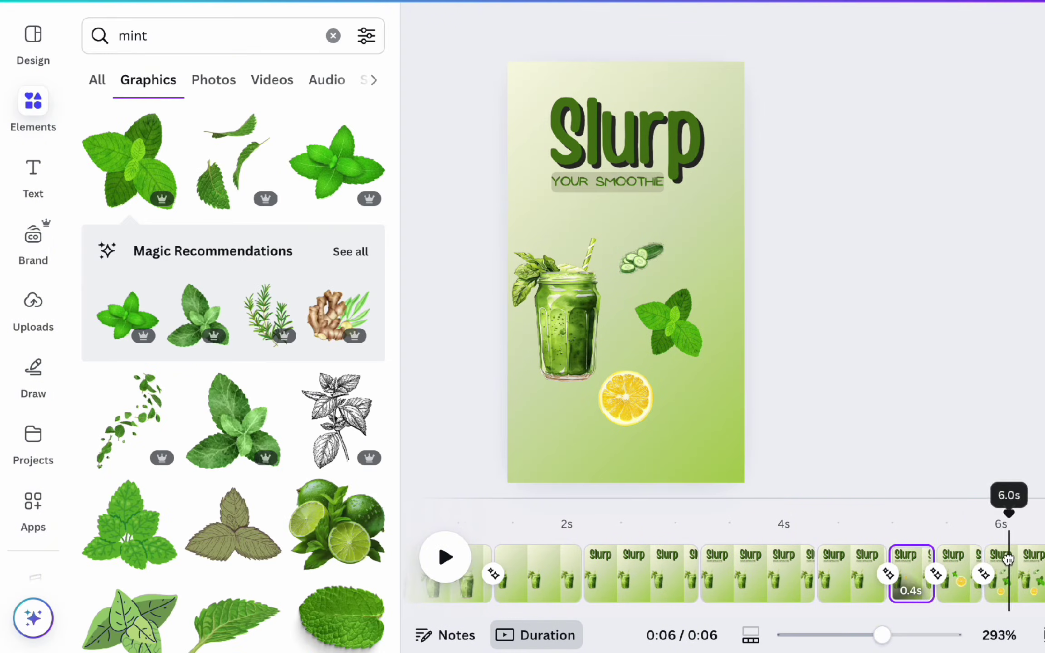
Duplicate the last page, tucking the shrunk lemon and mint onto the jar and enlarging the cucumber.
{"action": "left_click", "coordinate": [1030, 559]}
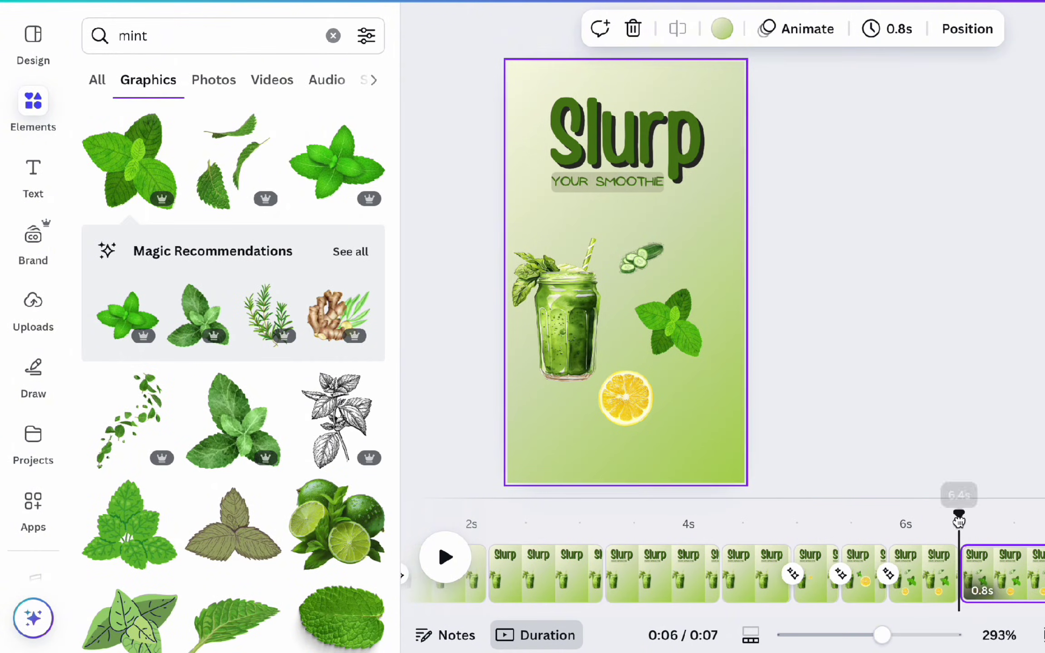
{"action": "left_click", "coordinate": [648, 411]}
{"action": "left_click_drag", "start_coordinate": [652, 424], "coordinate": [630, 404]}
{"action": "left_click_drag", "start_coordinate": [618, 391], "coordinate": [538, 378]}
{"action": "left_click_drag", "start_coordinate": [934, 523], "coordinate": [972, 533]}
{"action": "left_click", "coordinate": [688, 327]}
{"action": "left_click_drag", "start_coordinate": [703, 357], "coordinate": [646, 381]}
{"action": "left_click", "coordinate": [655, 267]}
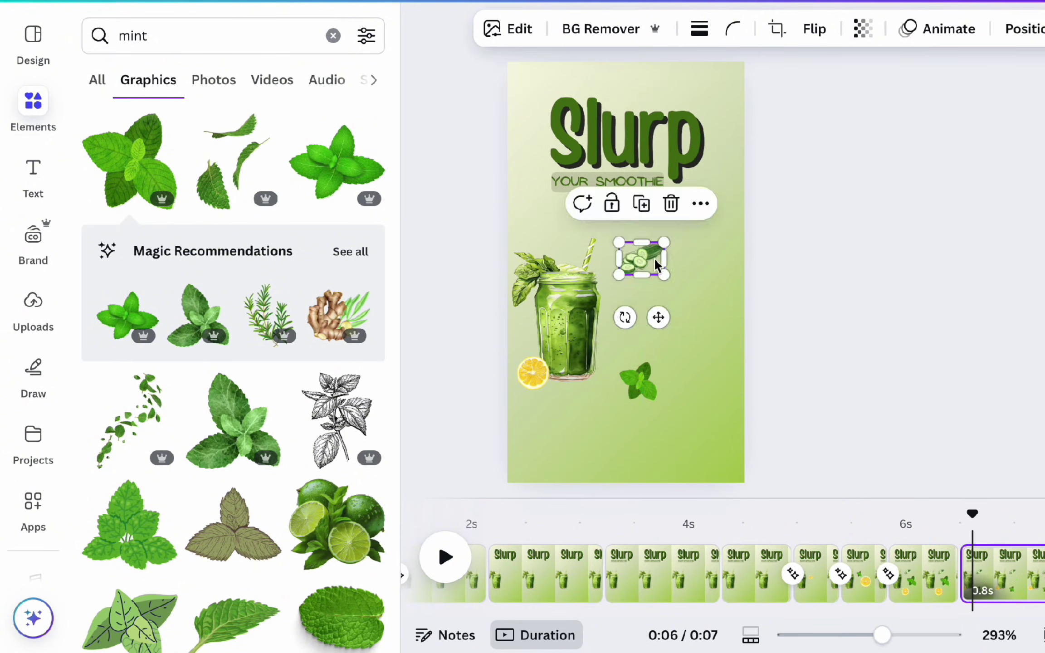
{"action": "left_click_drag", "start_coordinate": [655, 266], "coordinate": [693, 297]}
{"action": "left_click_drag", "start_coordinate": [708, 308], "coordinate": [679, 317]}
{"action": "left_click_drag", "start_coordinate": [973, 514], "coordinate": [983, 542]}
Enlarge and lower the mint leaf, then apply a Match & Move transition.
{"action": "left_click", "coordinate": [640, 382]}
{"action": "left_click_drag", "start_coordinate": [663, 401], "coordinate": [669, 408]}
{"action": "left_click_drag", "start_coordinate": [641, 388], "coordinate": [643, 393]}
{"action": "left_click", "coordinate": [959, 574]}
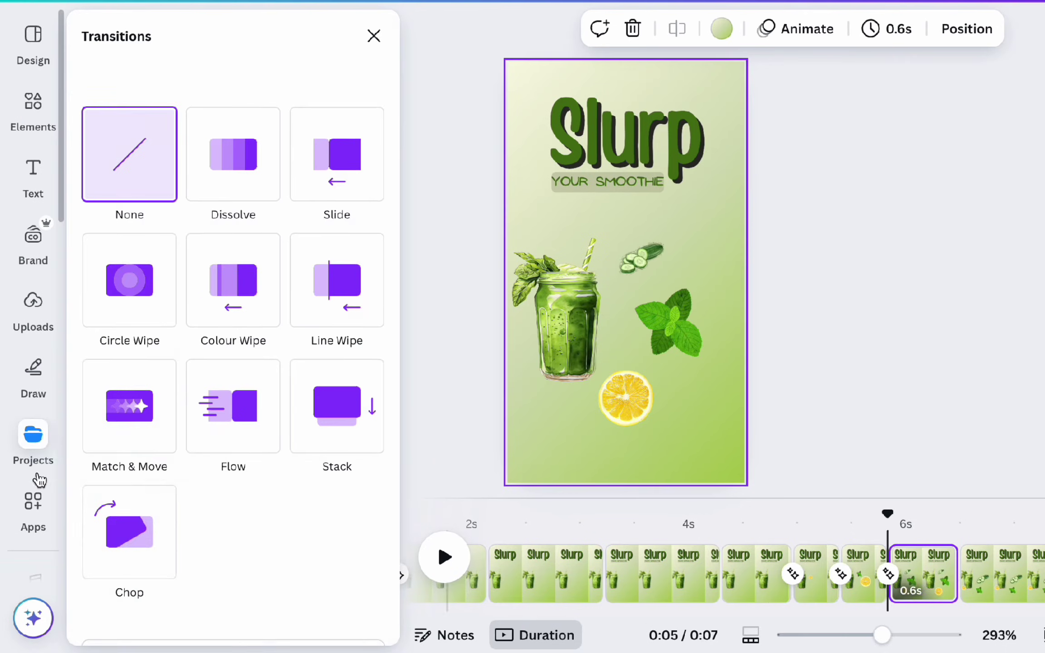
{"action": "left_click", "coordinate": [129, 403]}
{"action": "left_click_drag", "start_coordinate": [938, 524], "coordinate": [1023, 541]}
Duplicate page 9, move mint and shrunk cucumber to the jar's base, and apply Match & Move.
{"action": "left_click", "coordinate": [565, 326]}
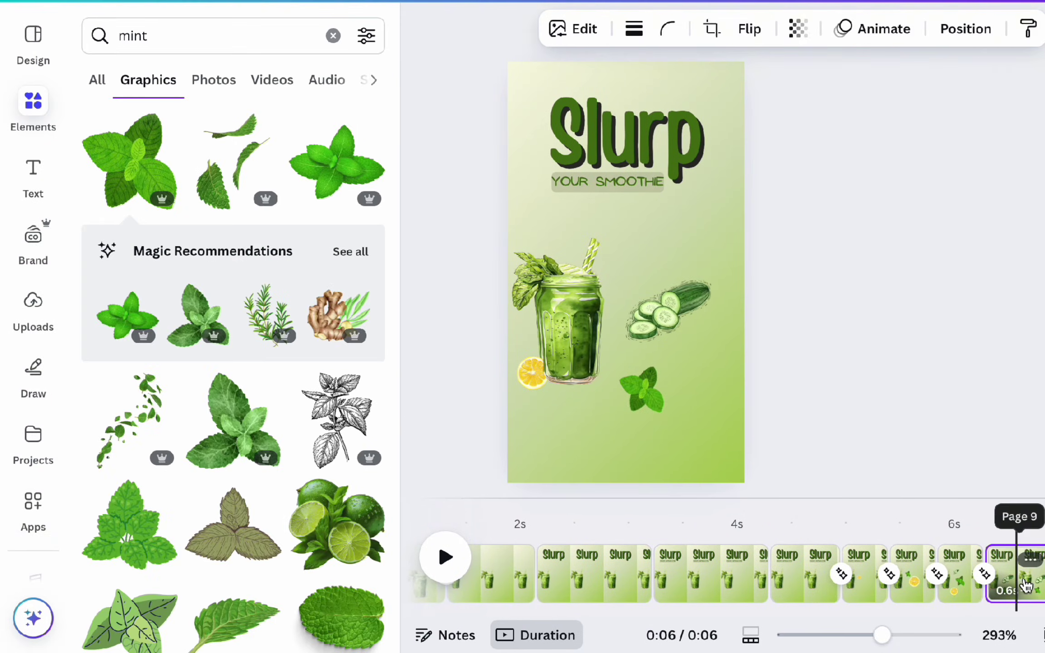
{"action": "left_click", "coordinate": [1031, 584]}
{"action": "left_click", "coordinate": [1028, 560]}
{"action": "left_click", "coordinate": [1023, 180]}
{"action": "left_click", "coordinate": [640, 389]}
{"action": "left_click_drag", "start_coordinate": [641, 389], "coordinate": [555, 372]}
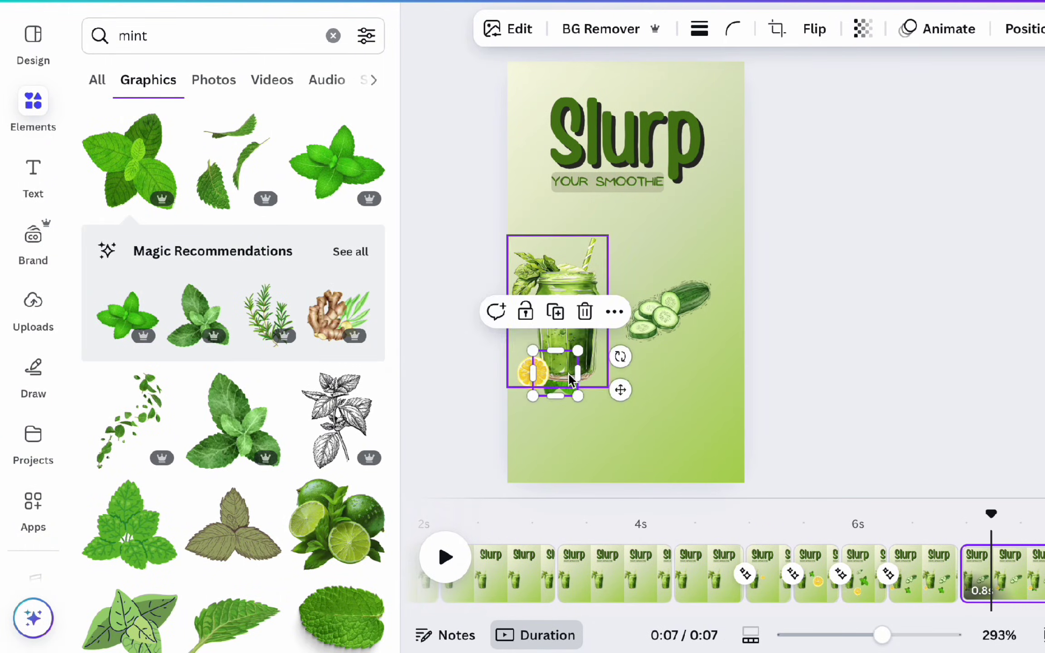
{"action": "left_click", "coordinate": [1023, 29]}
{"action": "left_click", "coordinate": [683, 310]}
{"action": "left_click_drag", "start_coordinate": [711, 343], "coordinate": [637, 381]}
{"action": "left_click", "coordinate": [959, 574]}
{"action": "left_click", "coordinate": [163, 436]}
Duplicate page 9 again, push the cucumber against the jar, apply Match & Move, and play.
{"action": "left_click", "coordinate": [1037, 583]}
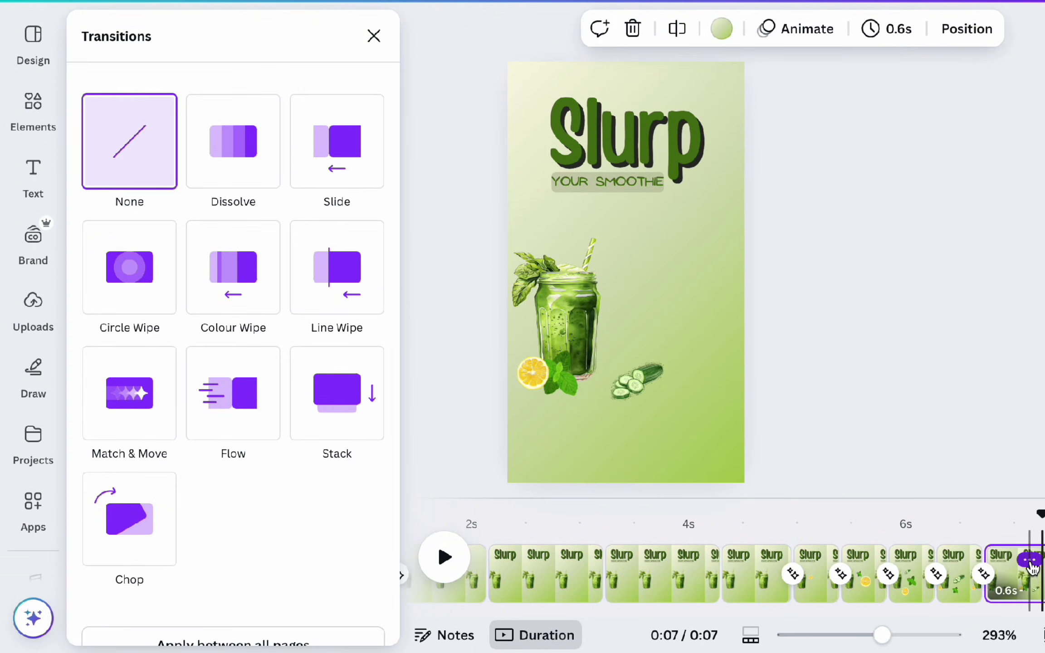
{"action": "left_click", "coordinate": [1030, 561]}
{"action": "left_click", "coordinate": [1009, 182]}
{"action": "left_click_drag", "start_coordinate": [966, 527], "coordinate": [918, 527]}
{"action": "left_click", "coordinate": [638, 381]}
{"action": "left_click_drag", "start_coordinate": [637, 381], "coordinate": [591, 372]}
{"action": "left_click", "coordinate": [888, 574]}
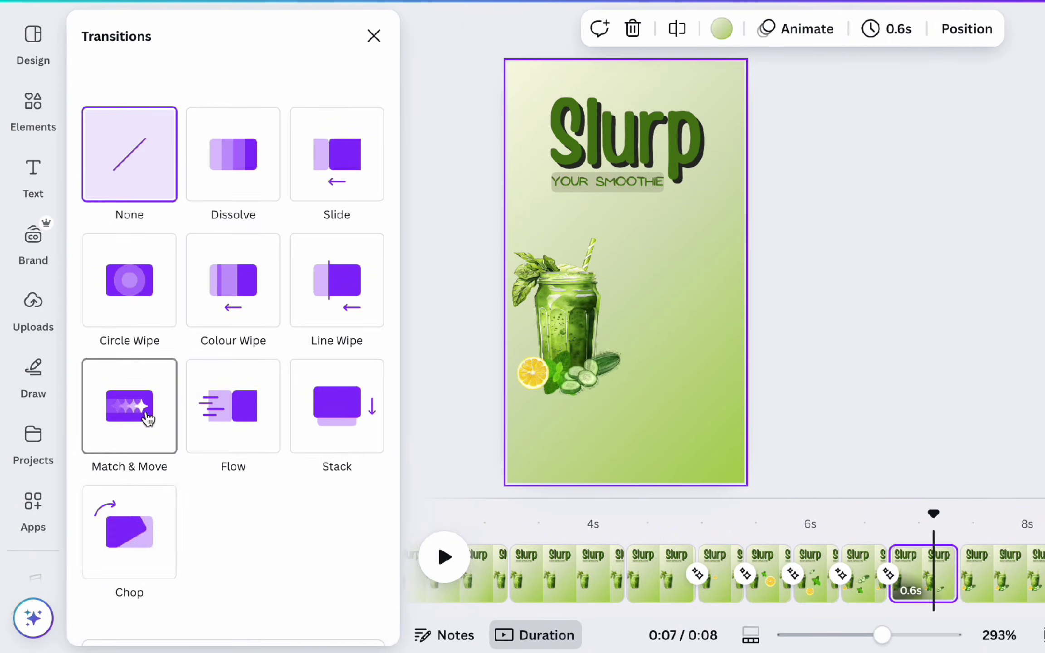
{"action": "left_click", "coordinate": [144, 415]}
{"action": "left_click", "coordinate": [465, 554]}
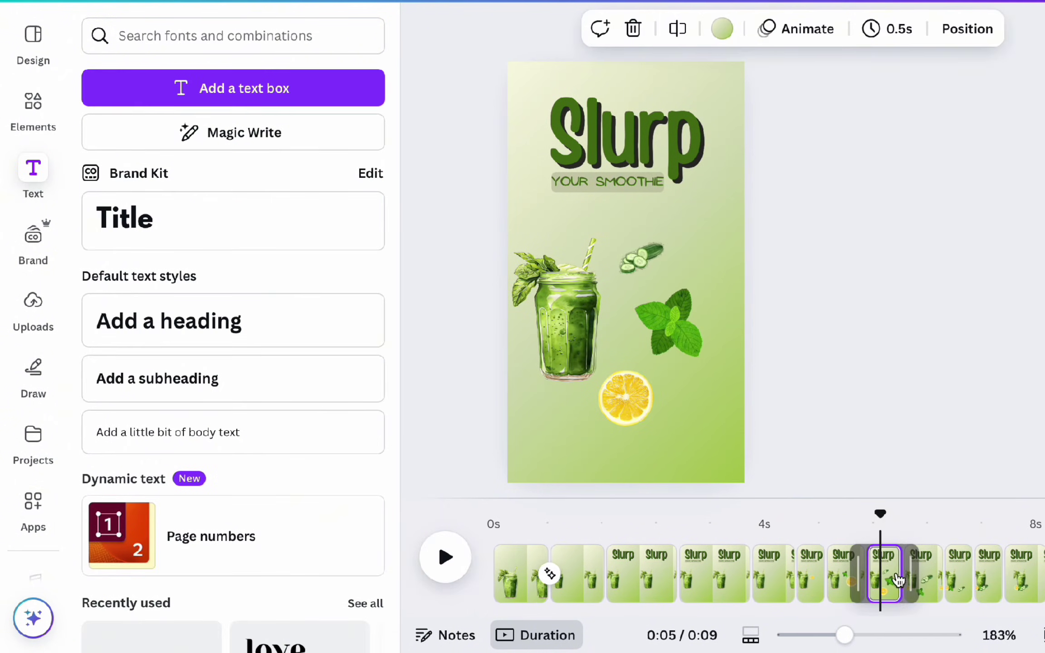
Lengthen the current page to 2.0 seconds and preview around 6.1s.
{"action": "left_click_drag", "start_coordinate": [904, 569], "coordinate": [1002, 567]}
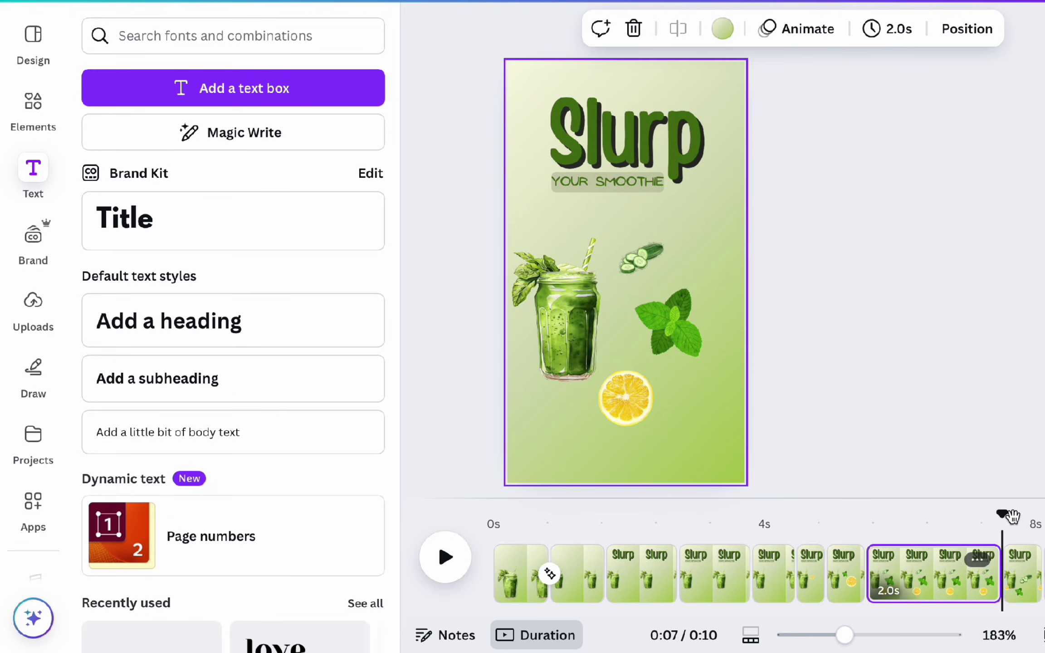
{"action": "left_click", "coordinate": [929, 570]}
{"action": "left_click_drag", "start_coordinate": [931, 520], "coordinate": [908, 519]}
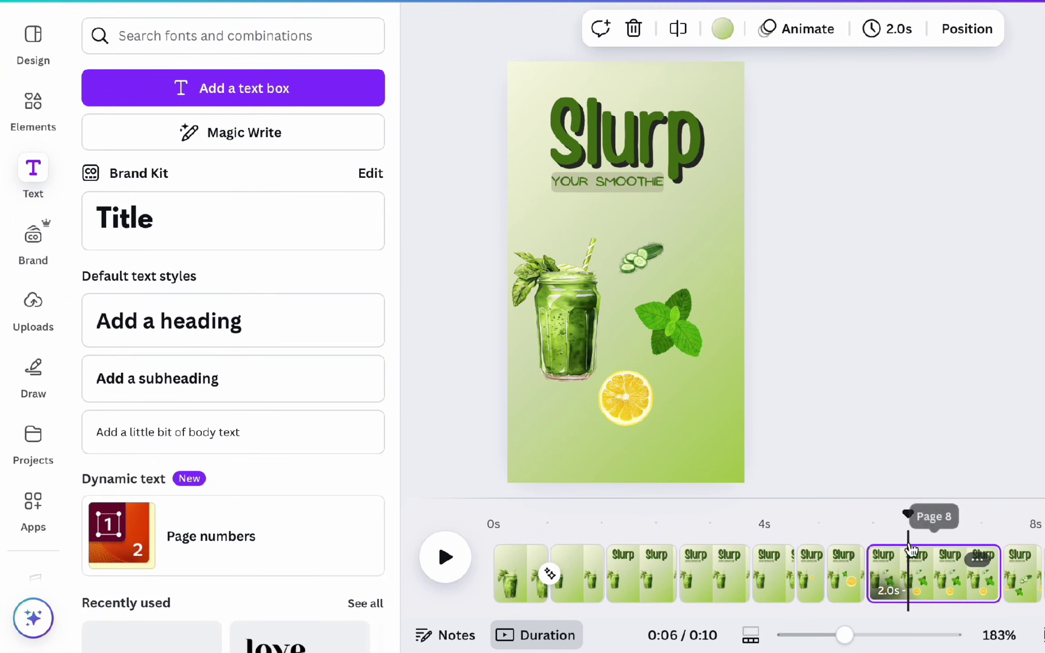
Add a LEMON title text and set it in the Ananias font.
{"action": "left_click", "coordinate": [187, 236]}
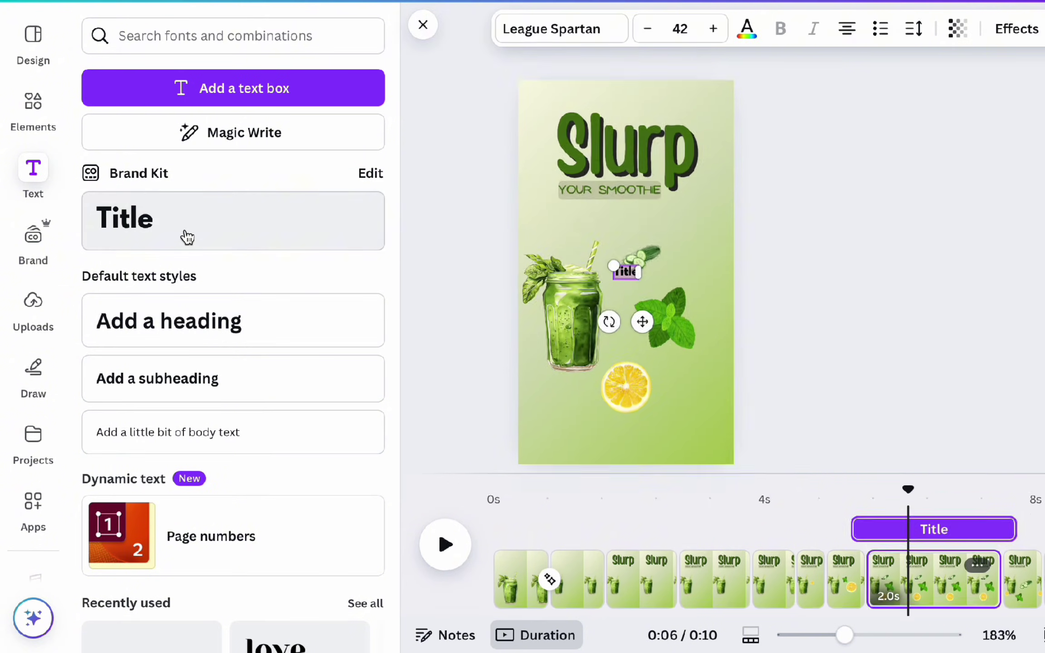
{"action": "type", "text": "Lemon"}
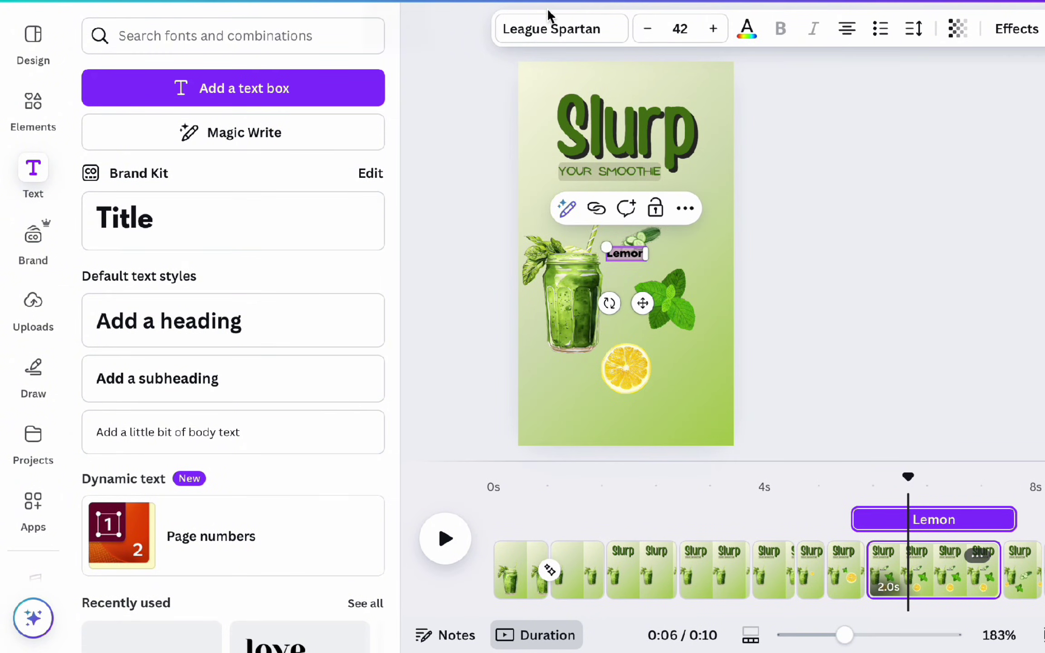
{"action": "left_click", "coordinate": [552, 28]}
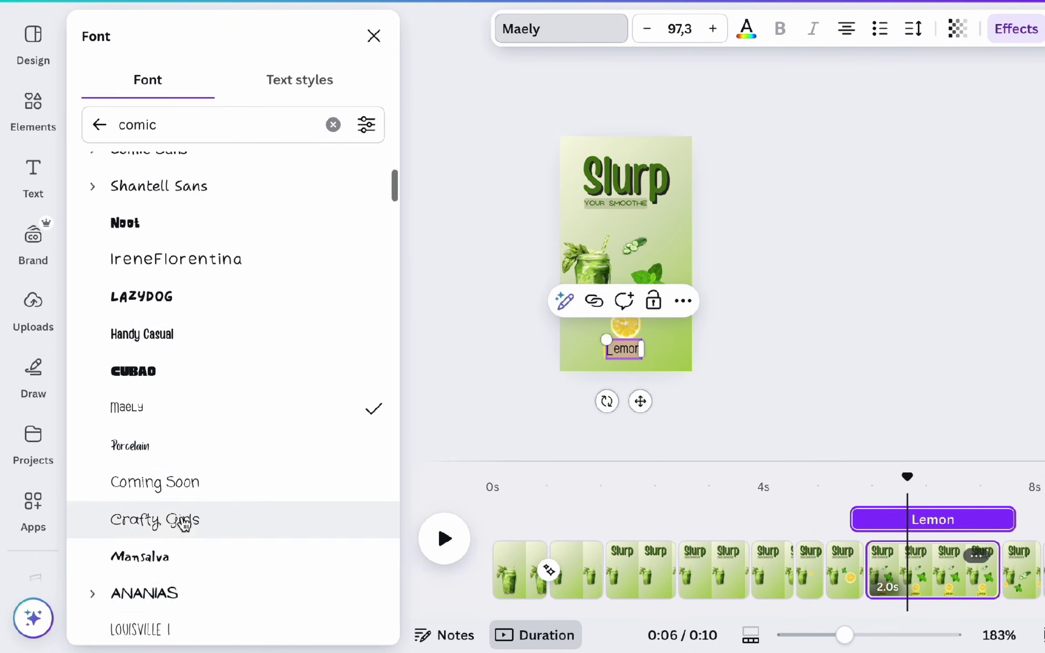
{"action": "left_click", "coordinate": [144, 582]}
Shrink the LEMON label to size 34.8 and place it below the lemon slice.
{"action": "left_click_drag", "start_coordinate": [617, 352], "coordinate": [621, 352]}
{"action": "left_click_drag", "start_coordinate": [638, 353], "coordinate": [625, 350]}
{"action": "left_click", "coordinate": [455, 555]}
{"action": "mouse_move", "coordinate": [953, 513]}
{"action": "left_mouse_down"}
{"action": "mouse_move", "coordinate": [892, 513]}
{"action": "mouse_move", "coordinate": [952, 513]}
{"action": "left_mouse_up"}
{"action": "left_click", "coordinate": [625, 370]}
{"action": "scroll", "coordinate": [636, 378], "scroll_direction": "up", "scroll_amount": 5}
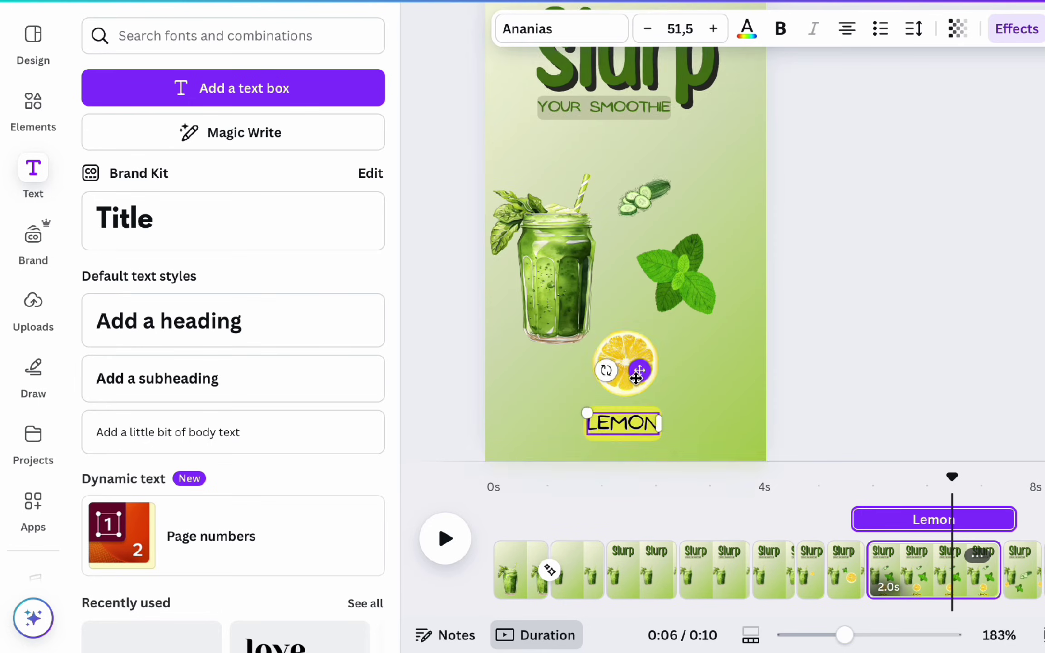
{"action": "scroll", "coordinate": [636, 379], "scroll_direction": "down", "scroll_amount": 1}
{"action": "left_click_drag", "start_coordinate": [588, 395], "coordinate": [610, 402]}
{"action": "left_click_drag", "start_coordinate": [651, 453], "coordinate": [651, 454]}
Give the LEMON label a Burst animation on enter and trim its timing bar.
{"action": "left_click", "coordinate": [1043, 28]}
{"action": "left_click", "coordinate": [927, 69]}
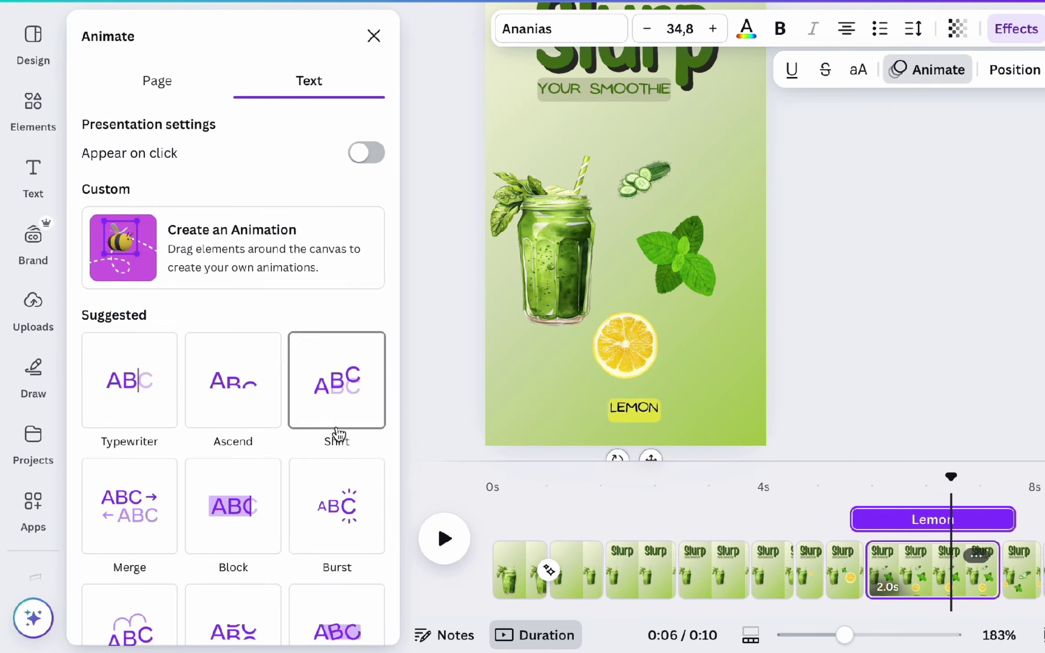
{"action": "left_click", "coordinate": [337, 505]}
{"action": "left_click", "coordinate": [197, 552]}
{"action": "left_click_drag", "start_coordinate": [852, 520], "coordinate": [909, 498]}
{"action": "left_click", "coordinate": [857, 498]}
{"action": "left_click", "coordinate": [635, 410]}
{"action": "left_click_drag", "start_coordinate": [635, 411], "coordinate": [626, 402]}
{"action": "left_click_drag", "start_coordinate": [910, 490], "coordinate": [956, 517]}
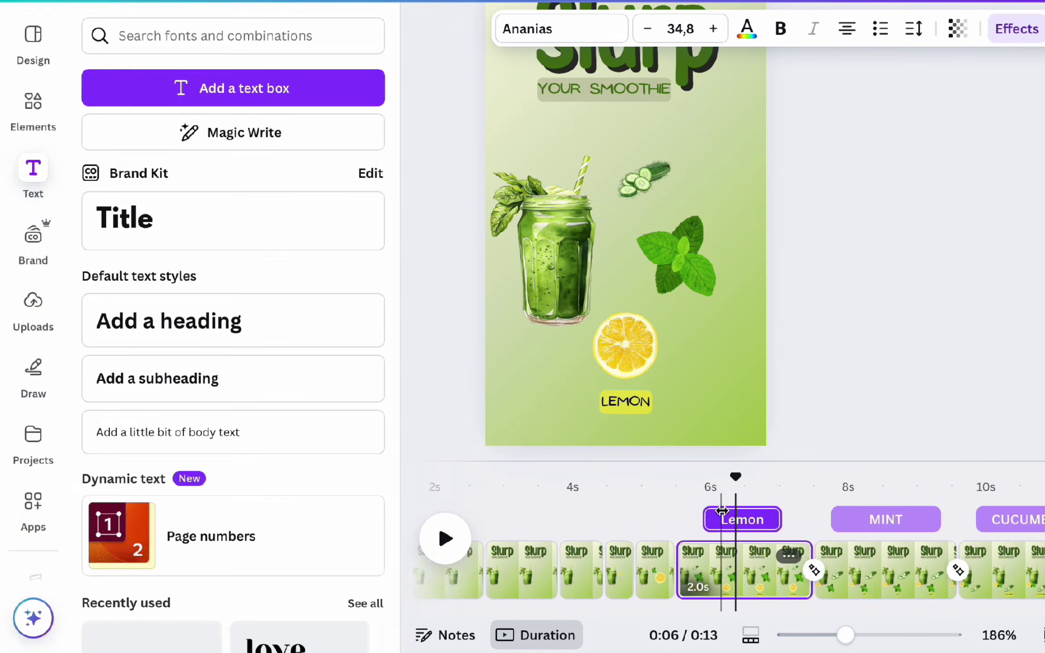
Shorten the LEMON label's display time using its element timing bar.
{"action": "left_click", "coordinate": [628, 439]}
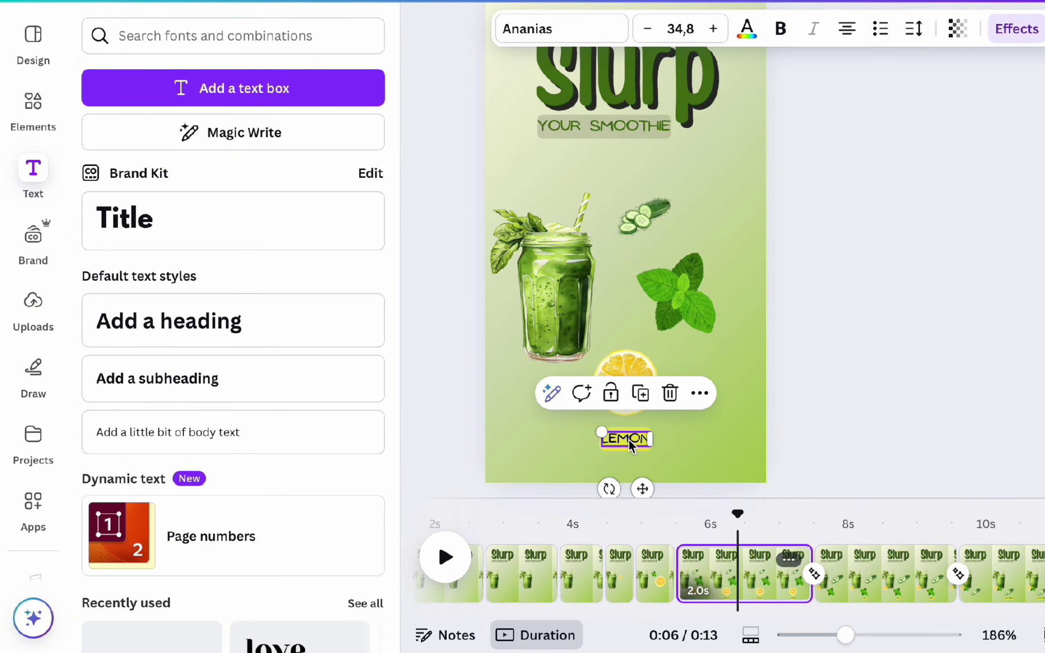
{"action": "right_click", "coordinate": [628, 439]}
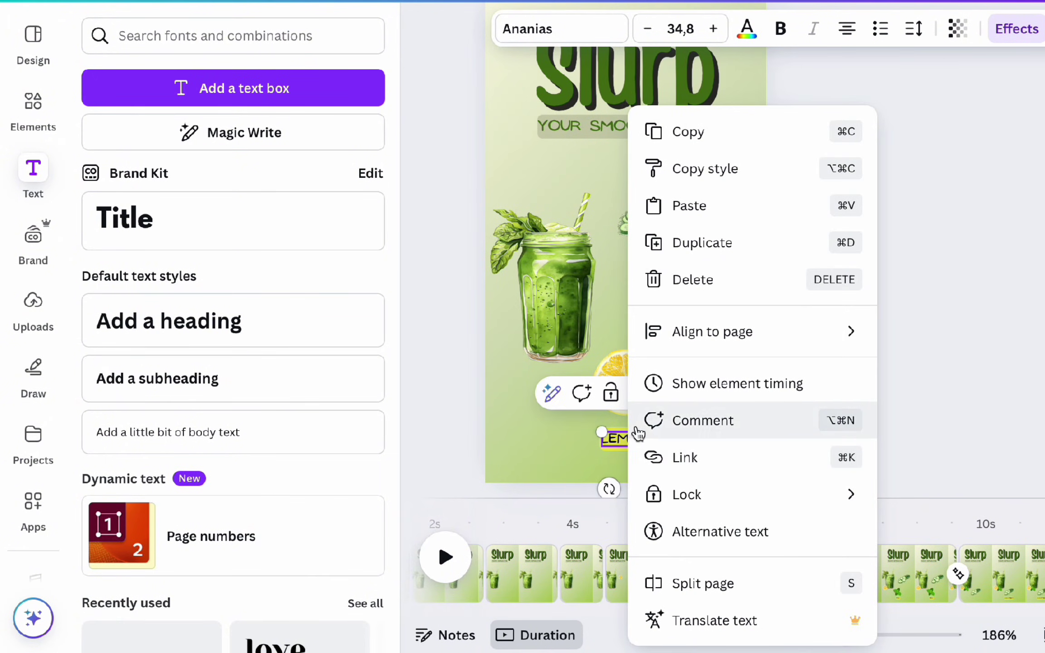
{"action": "left_click", "coordinate": [738, 382]}
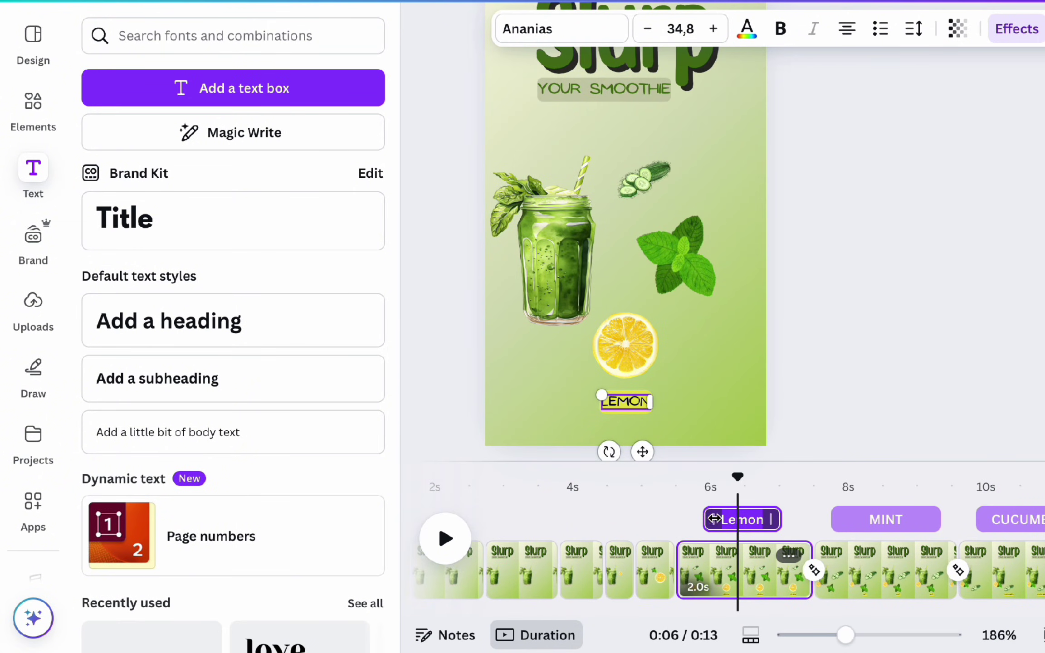
{"action": "left_click_drag", "start_coordinate": [715, 518], "coordinate": [710, 518]}
{"action": "left_click_drag", "start_coordinate": [781, 518], "coordinate": [770, 518]}
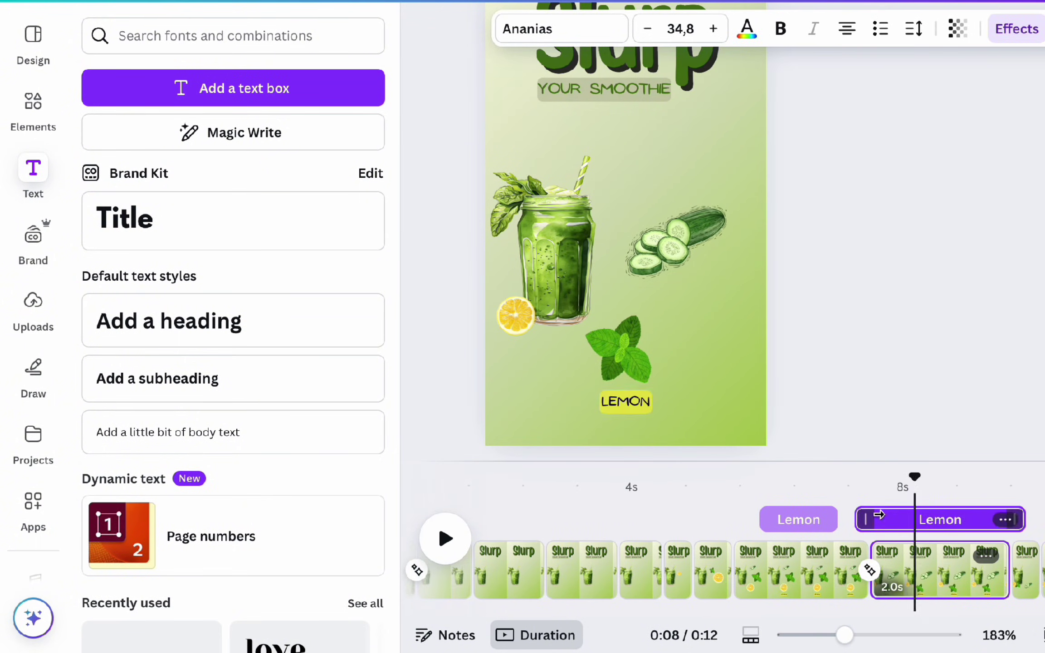
Make the MINT label last 2.0s, add a CUCUMBER label, and duplicate the last page.
{"action": "left_click_drag", "start_coordinate": [991, 518], "coordinate": [988, 516]}
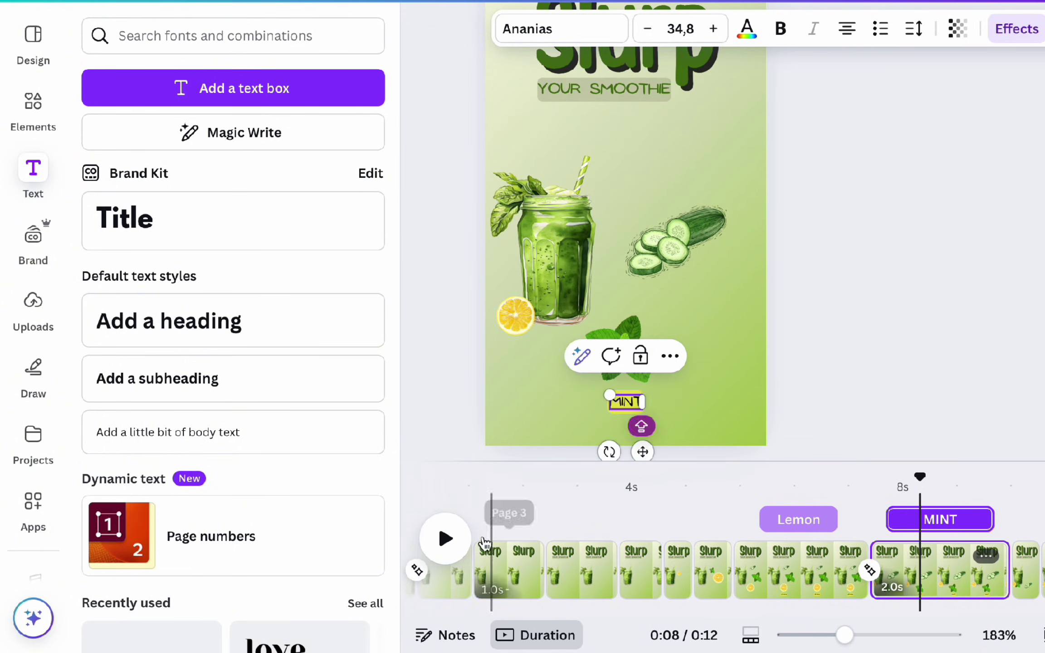
{"action": "left_click_drag", "start_coordinate": [839, 519], "coordinate": [836, 519]}
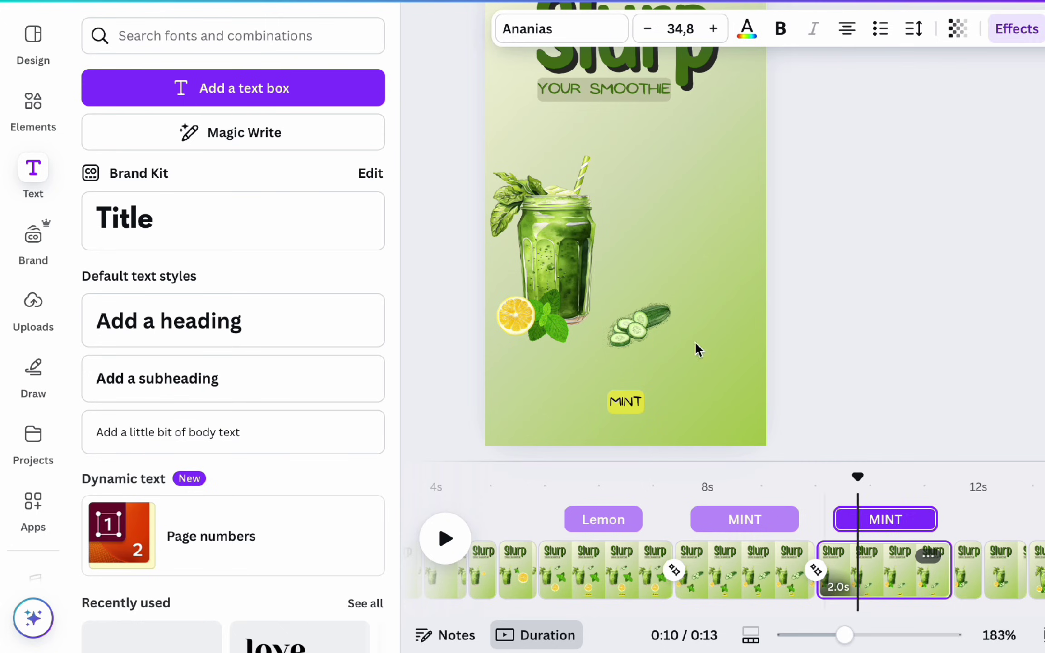
{"action": "type", "text": "CUCUMBER"}
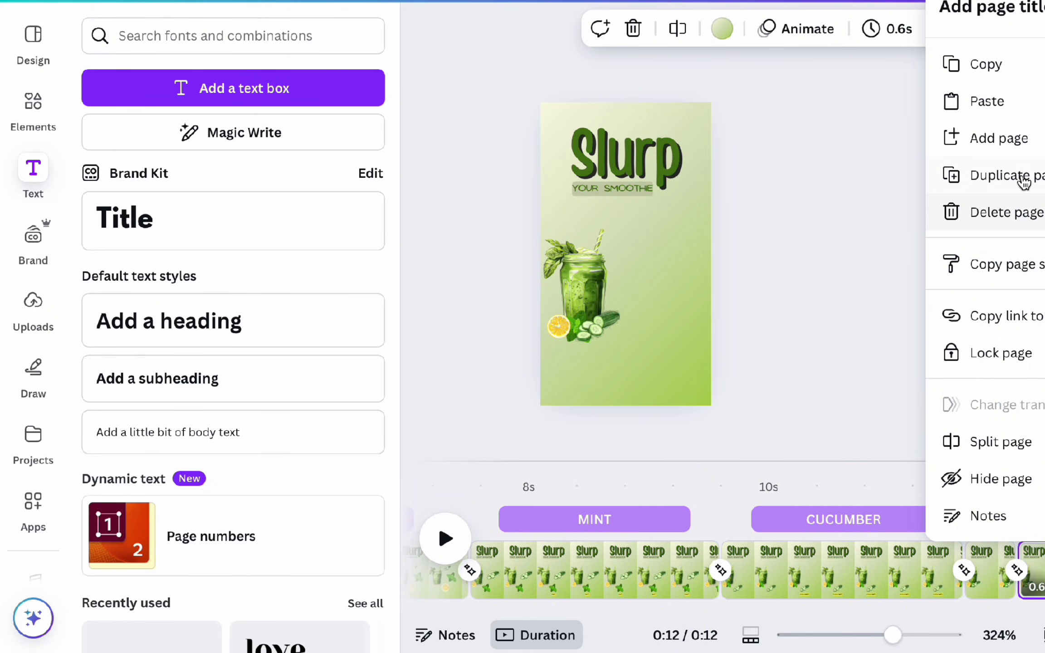
{"action": "left_click", "coordinate": [1023, 177]}
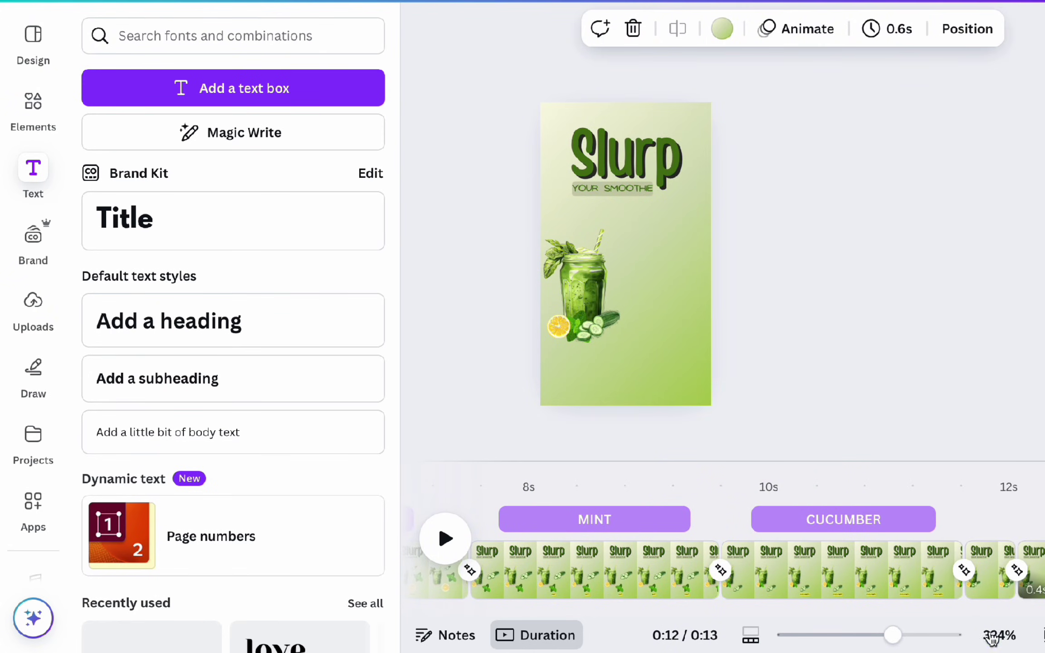
Move the jar, lemon, cucumber and mint together to the page centre and preview the animation.
{"action": "left_click_drag", "start_coordinate": [640, 325], "coordinate": [641, 326]}
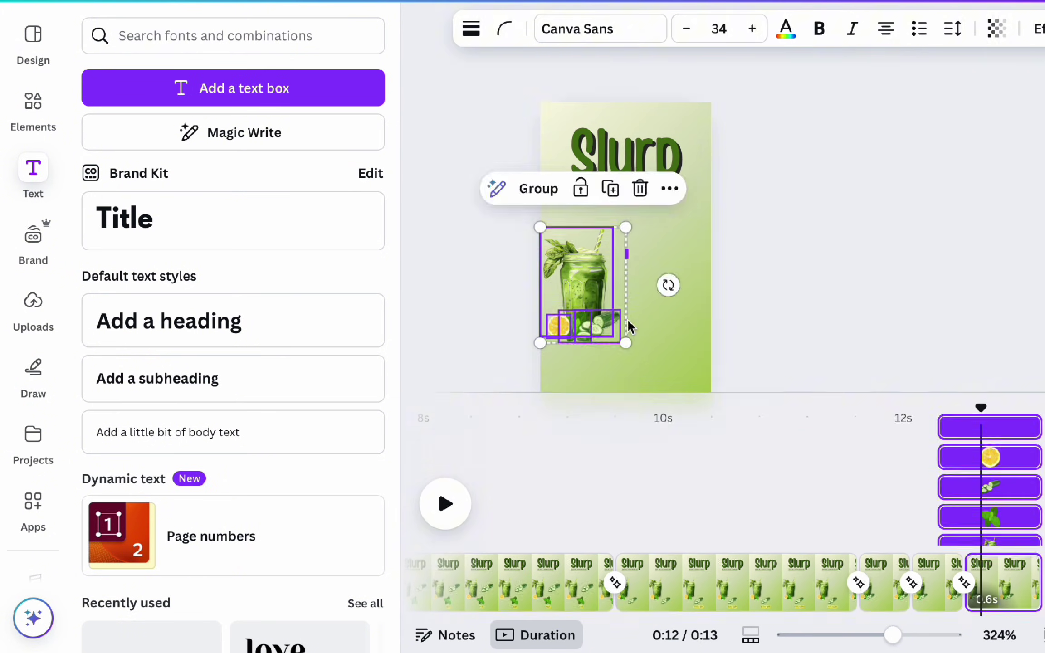
{"action": "left_click_drag", "start_coordinate": [588, 255], "coordinate": [630, 255]}
{"action": "left_click", "coordinate": [807, 268]}
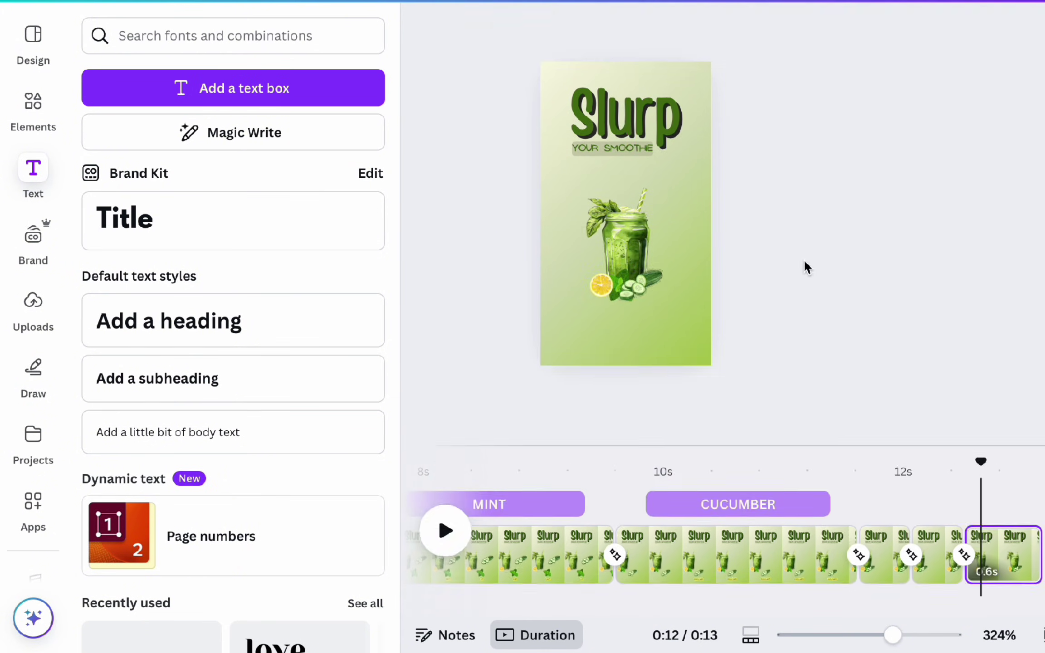
{"action": "mouse_move", "coordinate": [985, 483]}
{"action": "left_mouse_down"}
{"action": "mouse_move", "coordinate": [944, 482]}
{"action": "mouse_move", "coordinate": [995, 481]}
{"action": "left_mouse_up"}
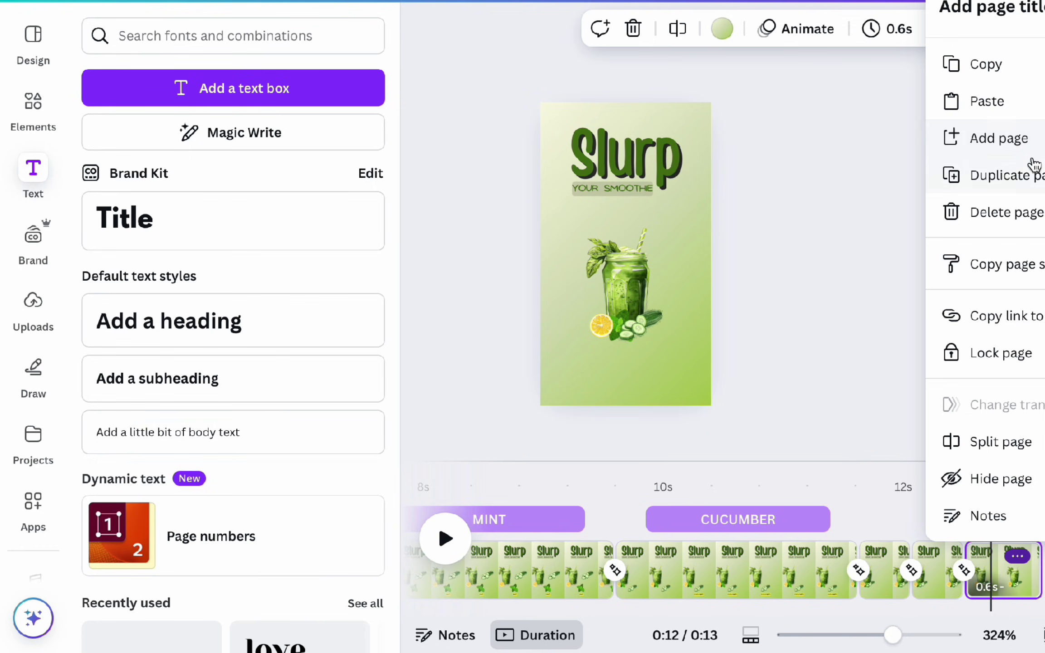
Duplicate the final page and group all smoothie illustration pieces into one element.
{"action": "left_click", "coordinate": [1032, 174]}
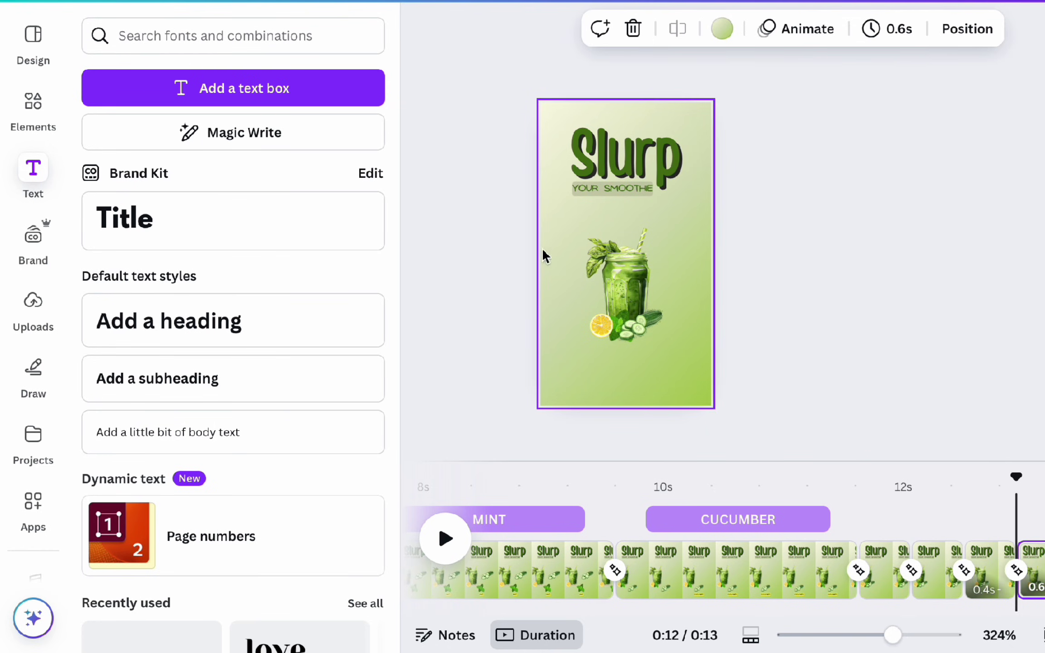
{"action": "left_click_drag", "start_coordinate": [517, 247], "coordinate": [676, 352]}
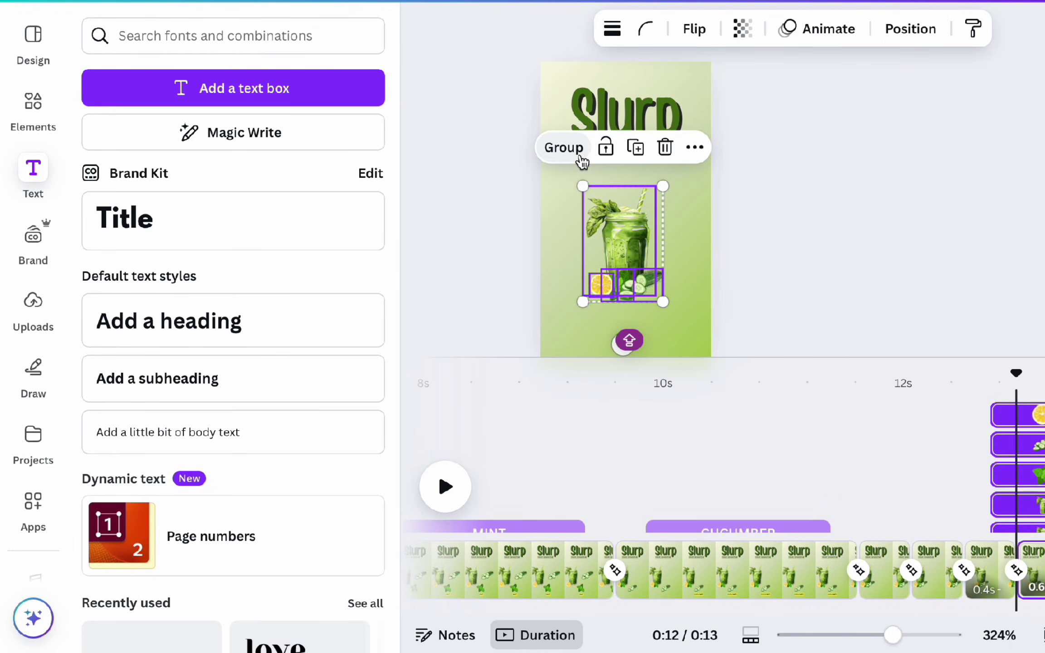
{"action": "left_click", "coordinate": [564, 148]}
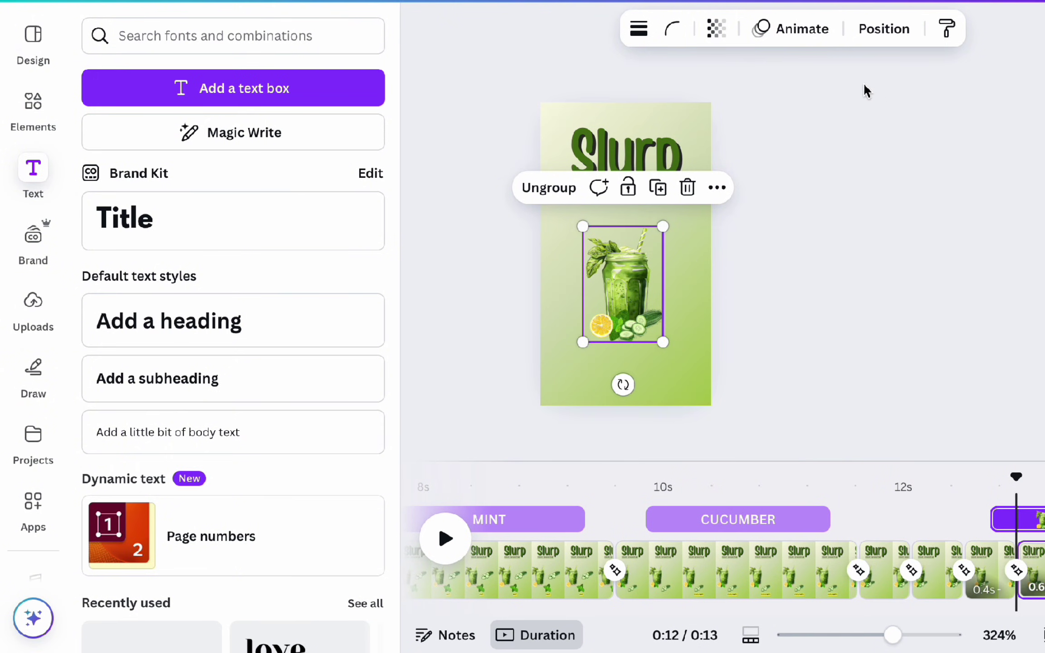
Give the group a Breathe animation scaling Out with a larger scale, and adjust its timing.
{"action": "left_click", "coordinate": [808, 30]}
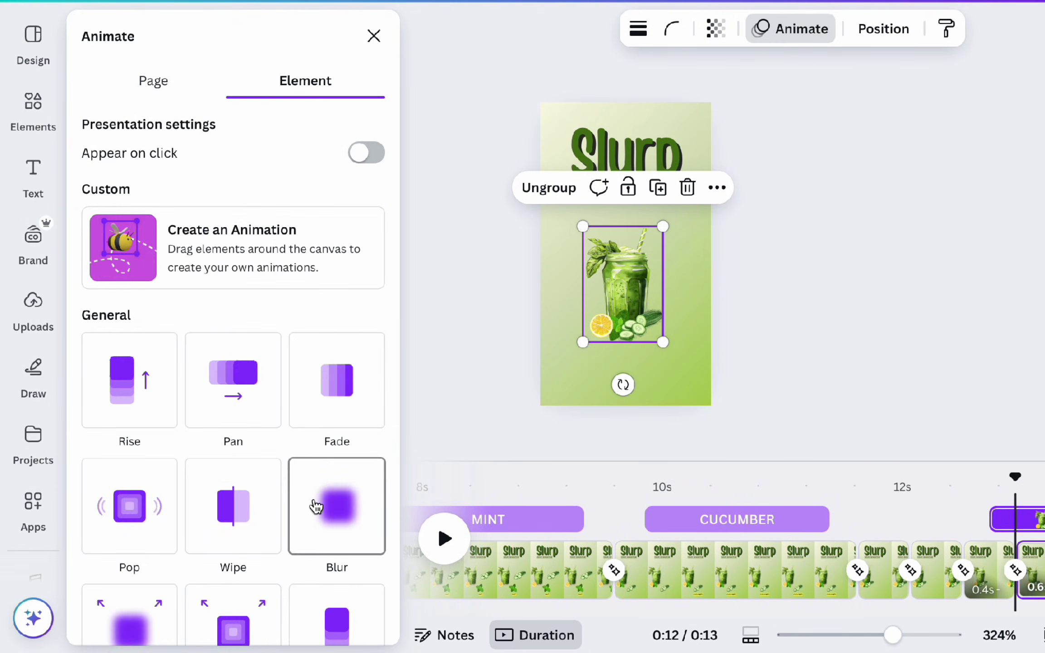
{"action": "scroll", "coordinate": [316, 507], "scroll_direction": "down", "scroll_amount": 5}
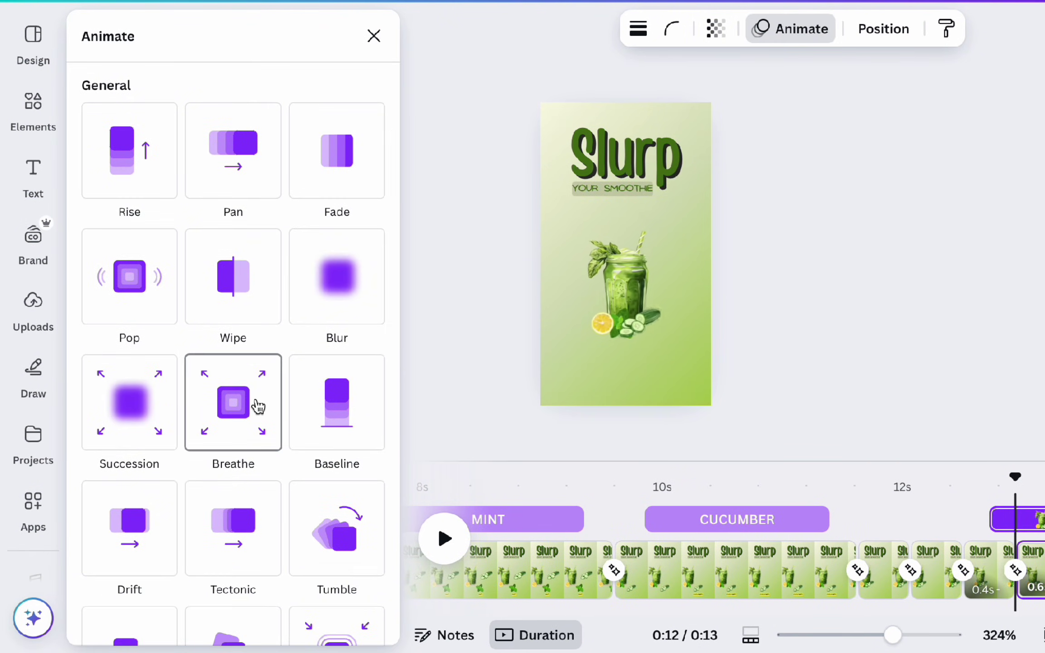
{"action": "left_click", "coordinate": [258, 407]}
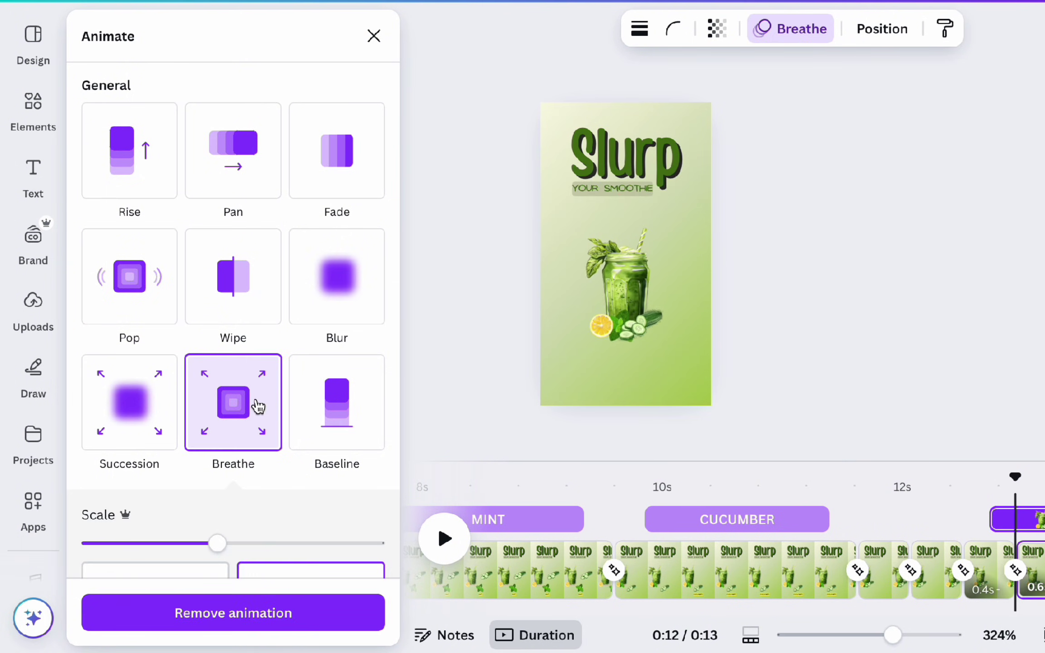
{"action": "scroll", "coordinate": [263, 400], "scroll_direction": "down", "scroll_amount": 2}
{"action": "left_click", "coordinate": [204, 488]}
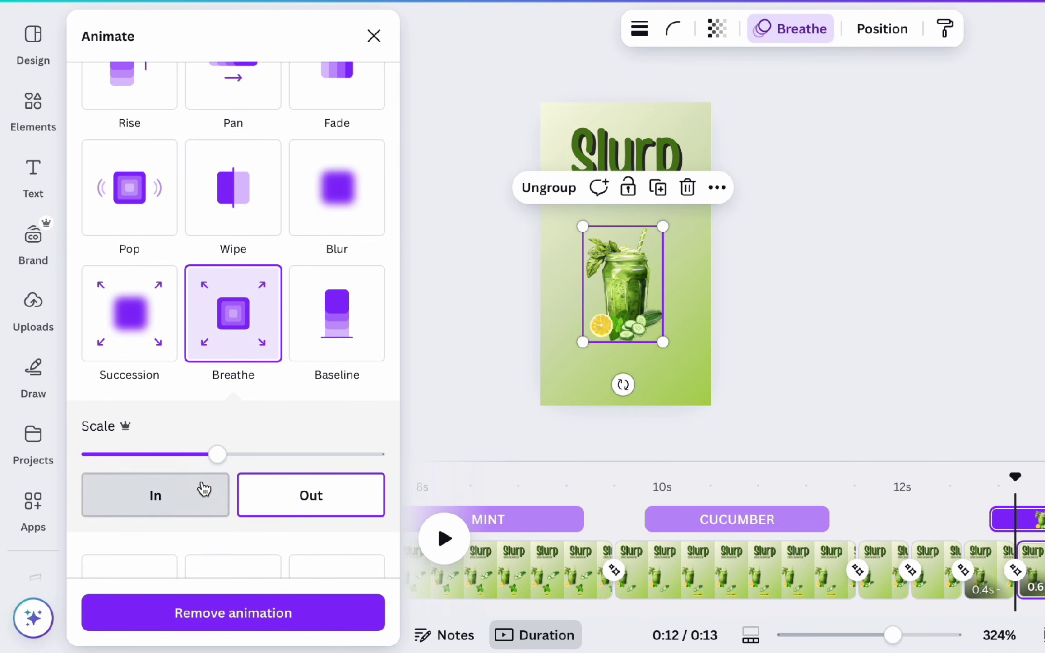
{"action": "left_click", "coordinate": [313, 491]}
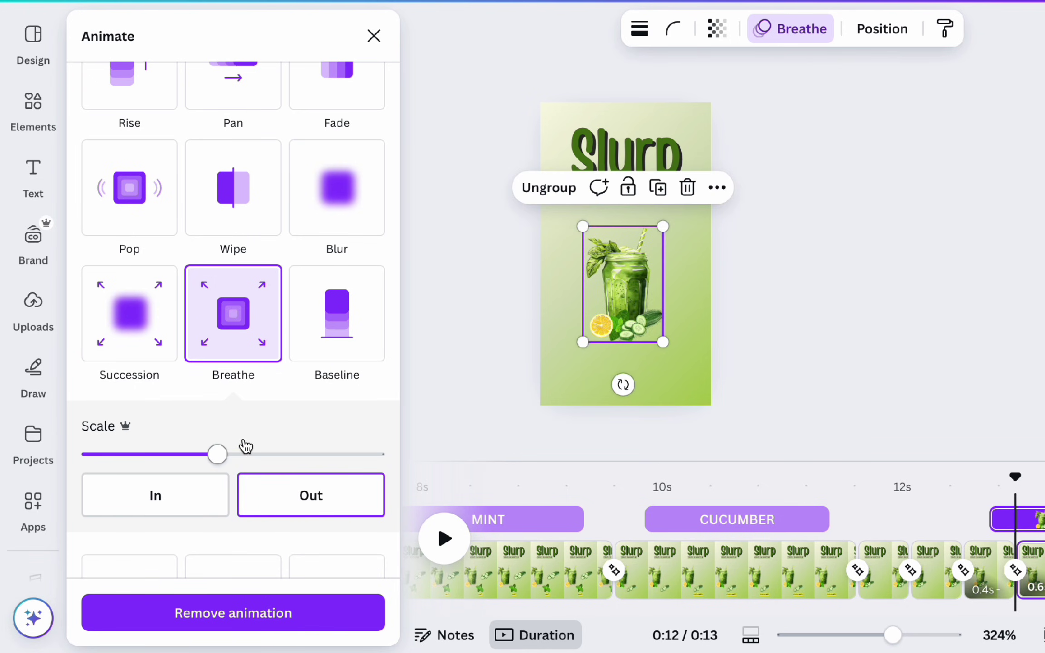
{"action": "left_click_drag", "start_coordinate": [226, 453], "coordinate": [287, 453]}
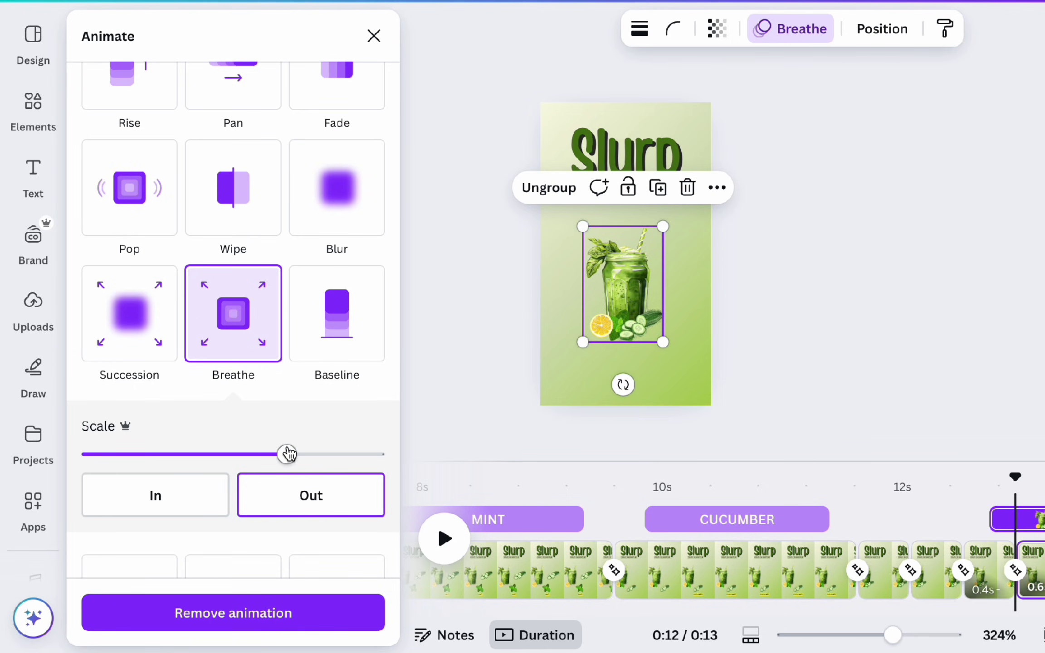
{"action": "left_click", "coordinate": [902, 389]}
{"action": "left_click_drag", "start_coordinate": [991, 519], "coordinate": [966, 520]}
{"action": "left_click_drag", "start_coordinate": [1013, 487], "coordinate": [1042, 502]}
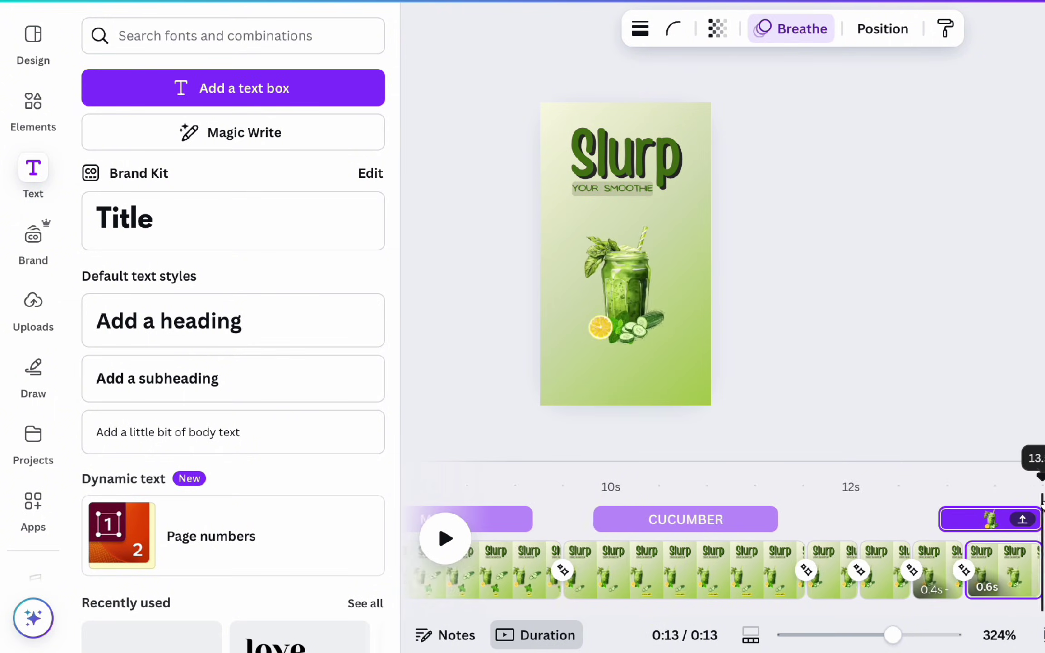